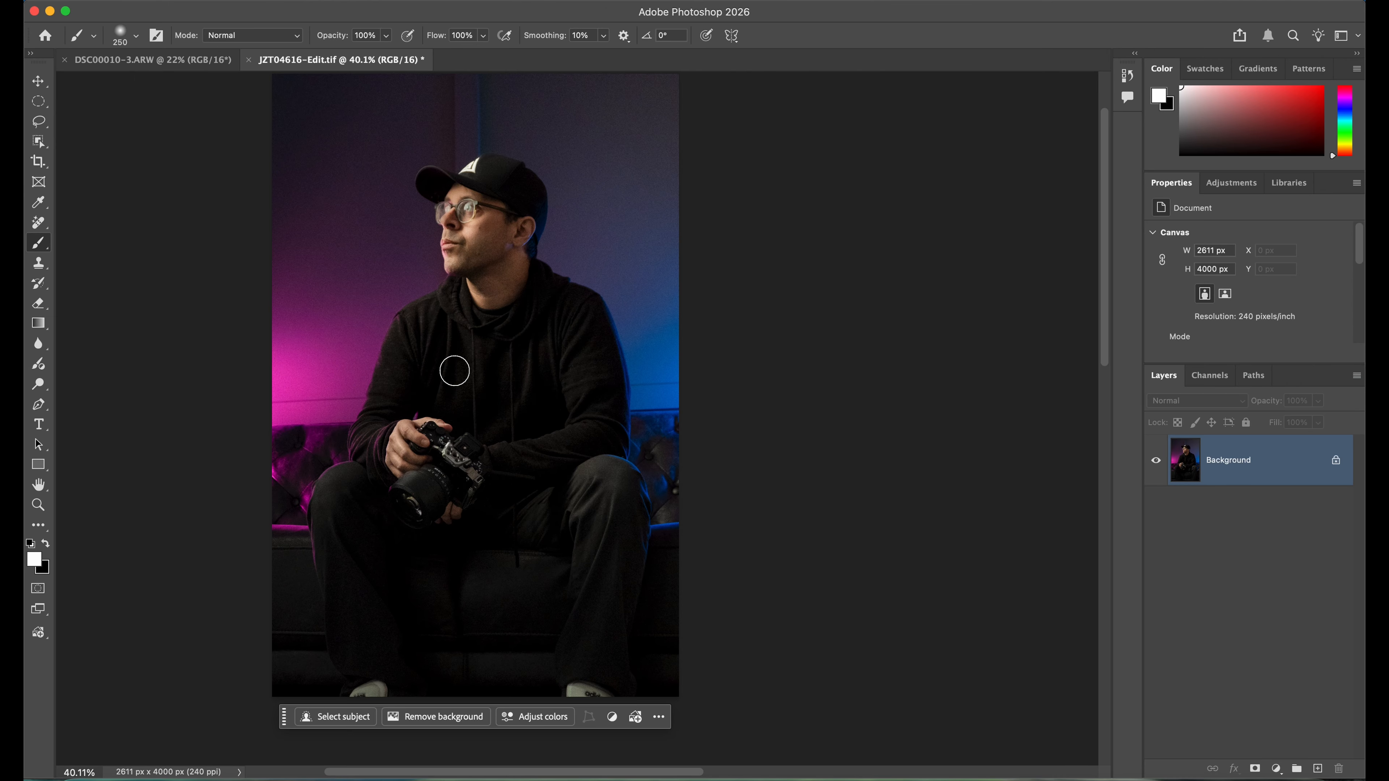
{"action": "scroll", "coordinate": [454, 366], "scroll_direction": "up", "scroll_amount": 4}
{"action": "scroll", "coordinate": [460, 371], "scroll_direction": "down", "scroll_amount": 2}
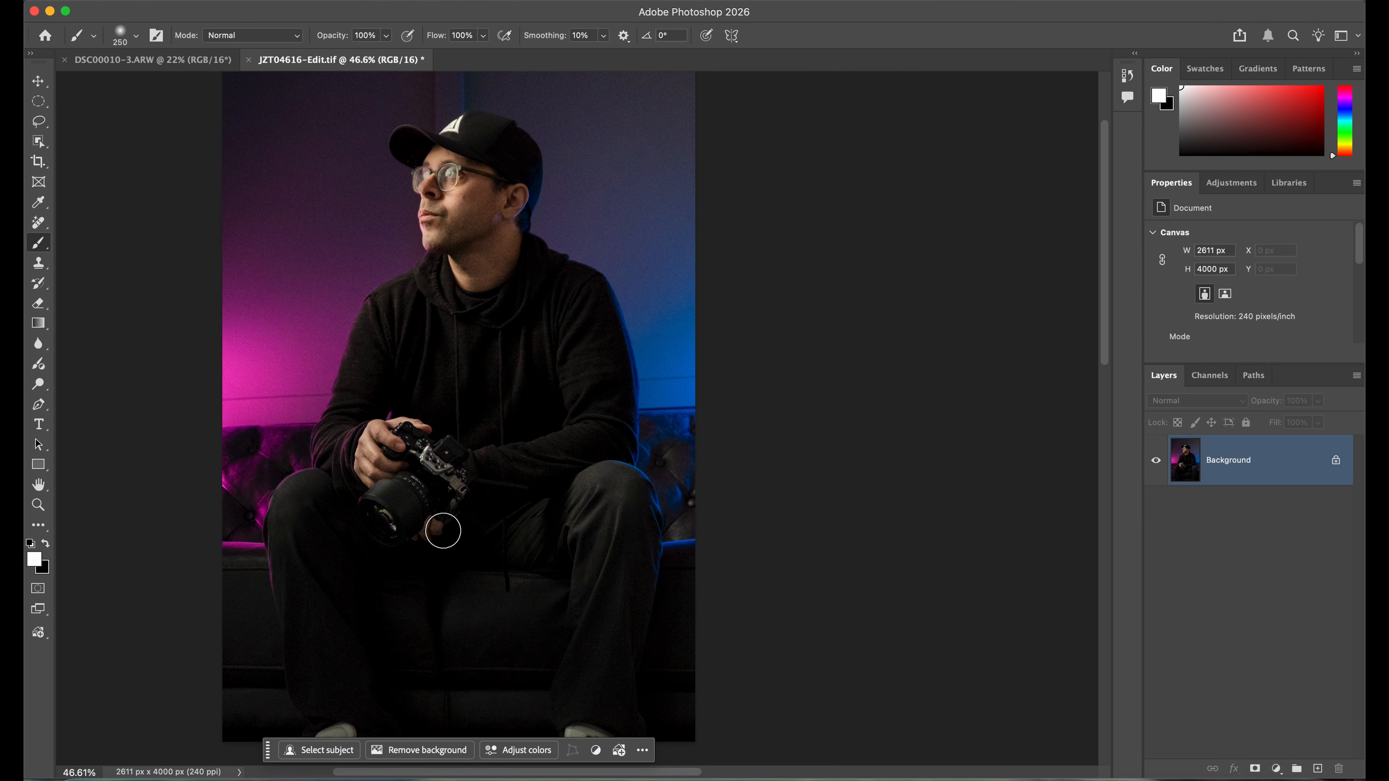
{"action": "scroll", "coordinate": [480, 393], "scroll_direction": "down", "scroll_amount": 2}
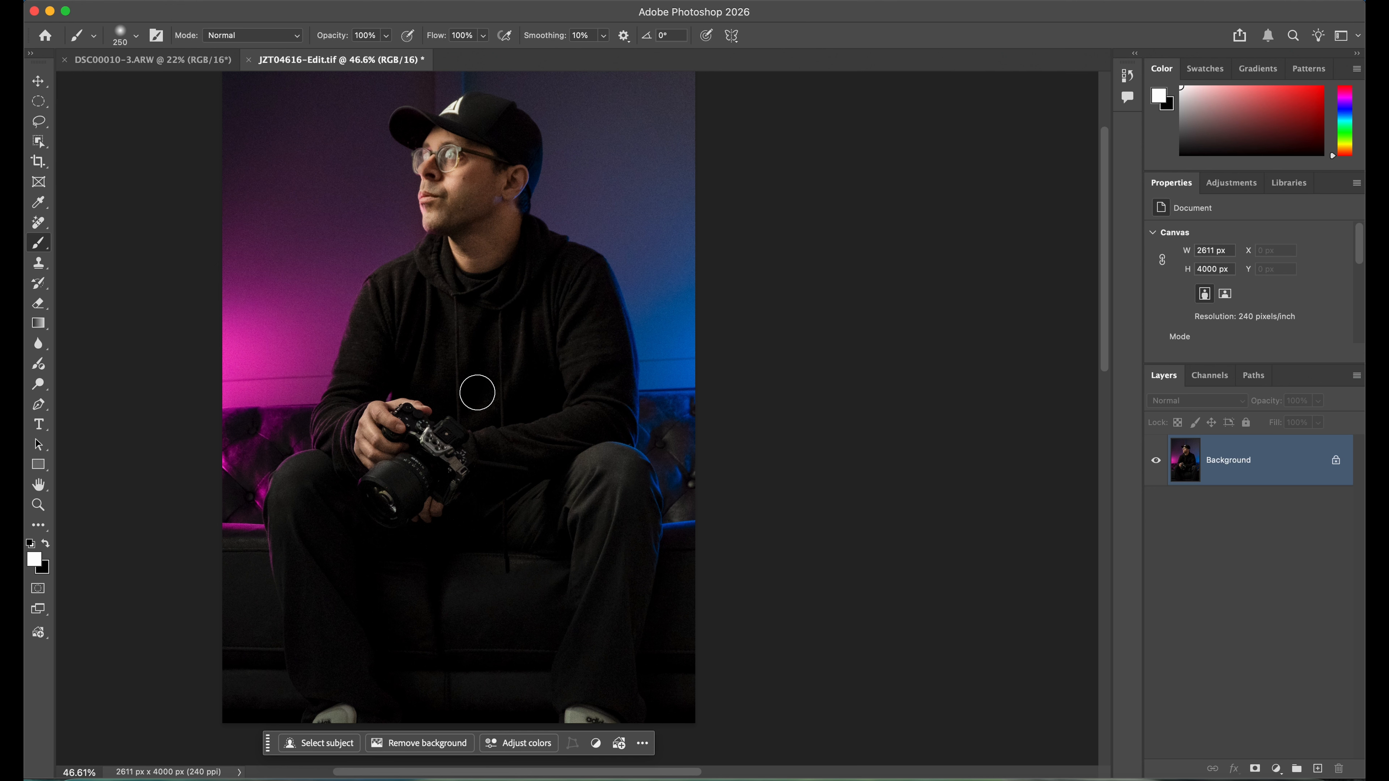
{"action": "scroll", "coordinate": [478, 393], "scroll_direction": "down", "scroll_amount": 1}
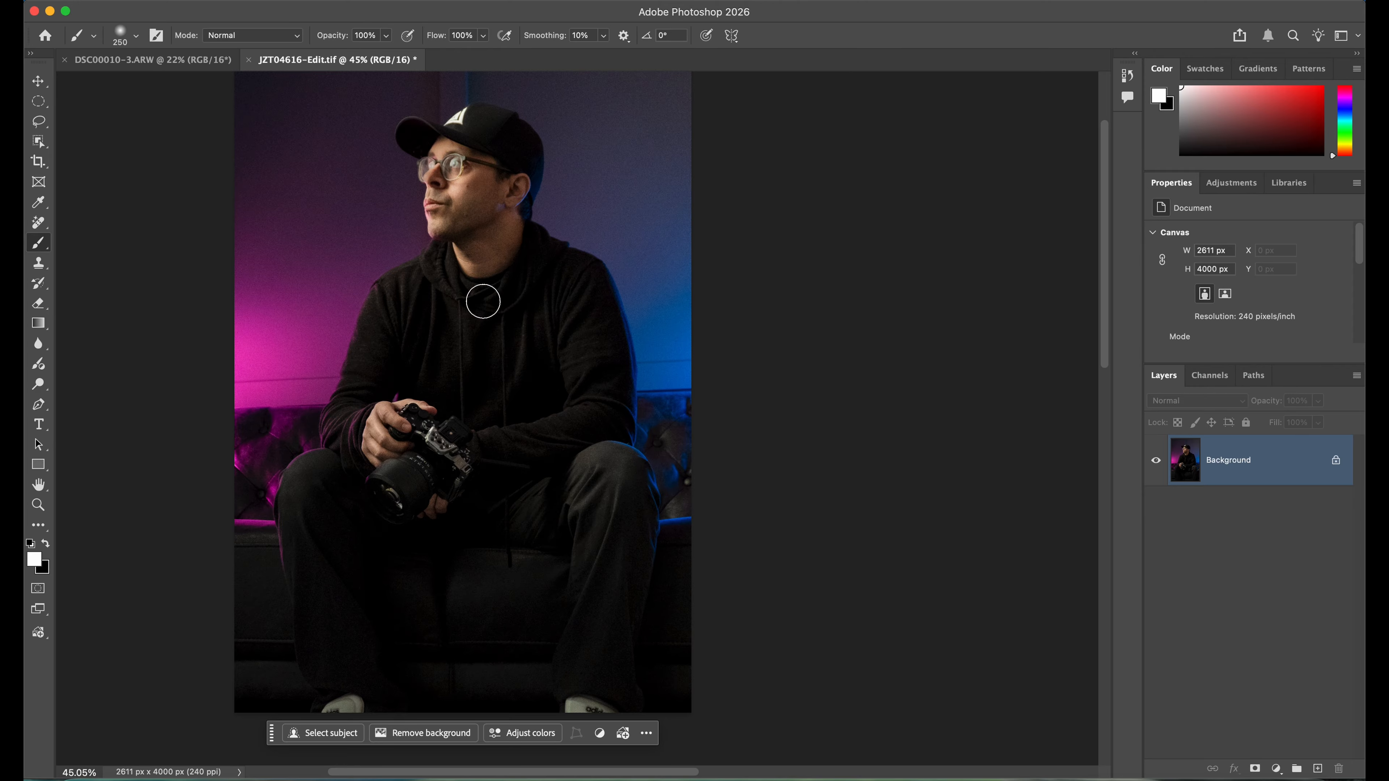
{"action": "scroll", "coordinate": [483, 301], "scroll_direction": "up", "scroll_amount": 1}
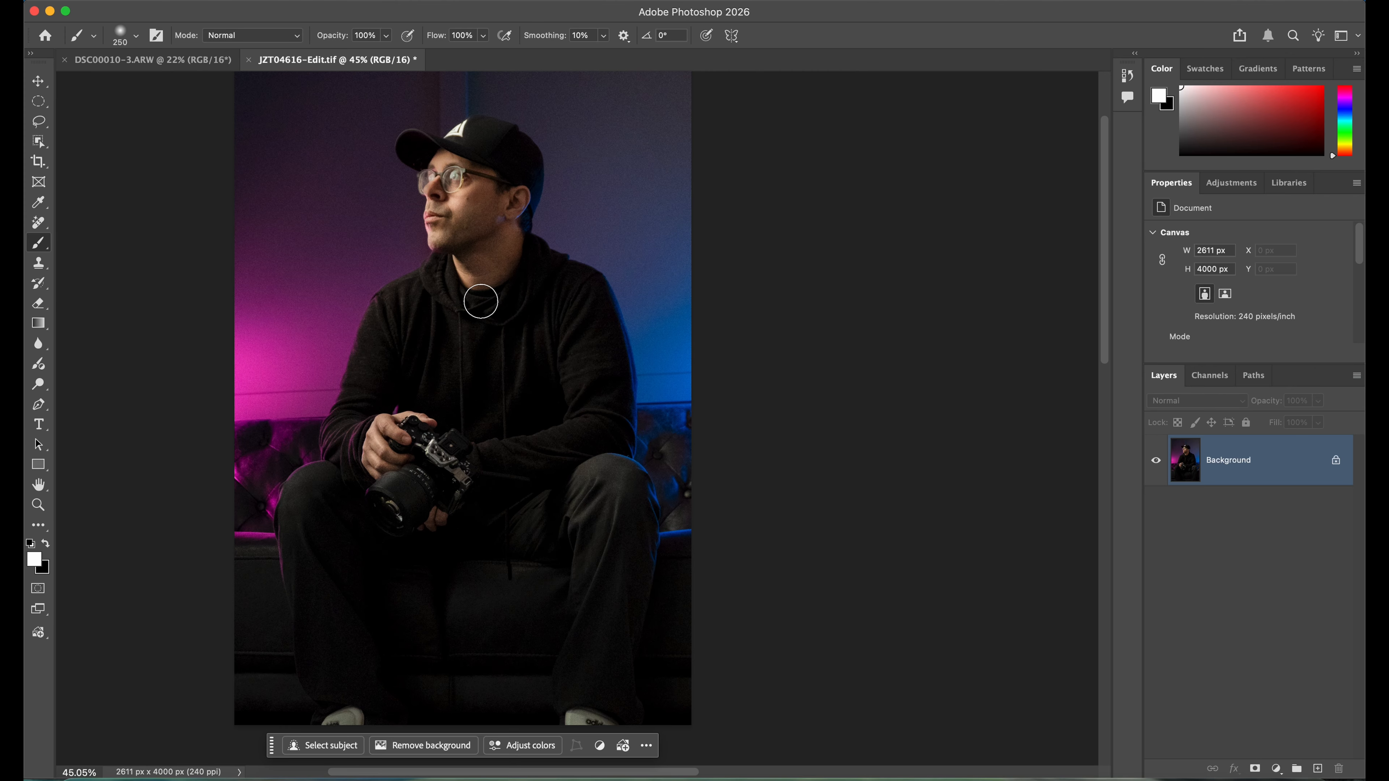
Draw a loose freehand Lasso selection around the man's black cap, following the brim above the glasses.
{"action": "left_click", "coordinate": [37, 124]}
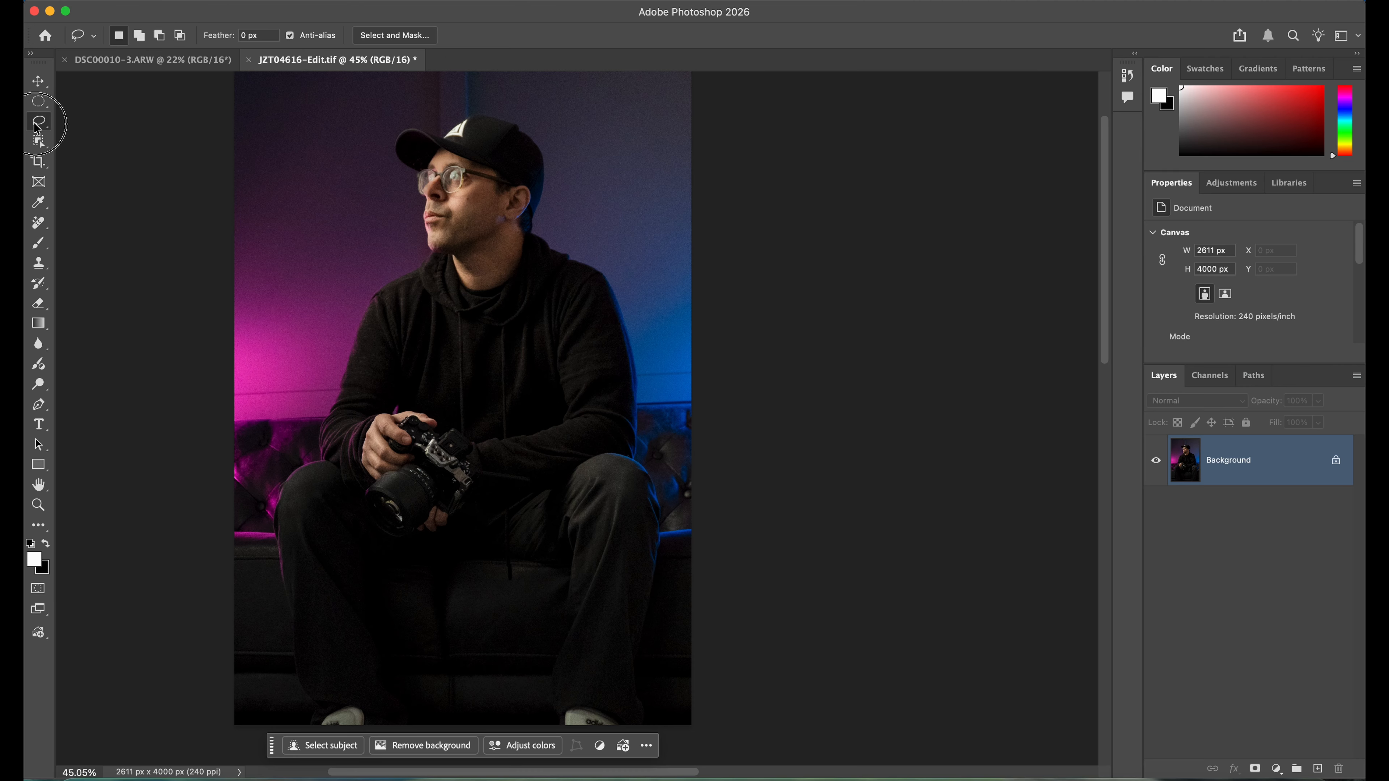
{"action": "mouse_move", "coordinate": [36, 127]}
{"action": "left_mouse_down"}
{"action": "mouse_move", "coordinate": [88, 160]}
{"action": "mouse_move", "coordinate": [82, 119]}
{"action": "mouse_move", "coordinate": [95, 137]}
{"action": "left_mouse_up"}
{"action": "left_click", "coordinate": [503, 107]}
{"action": "mouse_move", "coordinate": [503, 105]}
{"action": "left_mouse_down"}
{"action": "mouse_move", "coordinate": [401, 117]}
{"action": "mouse_move", "coordinate": [378, 168]}
{"action": "mouse_move", "coordinate": [406, 179]}
{"action": "mouse_move", "coordinate": [449, 155]}
{"action": "mouse_move", "coordinate": [526, 193]}
{"action": "left_mouse_up"}
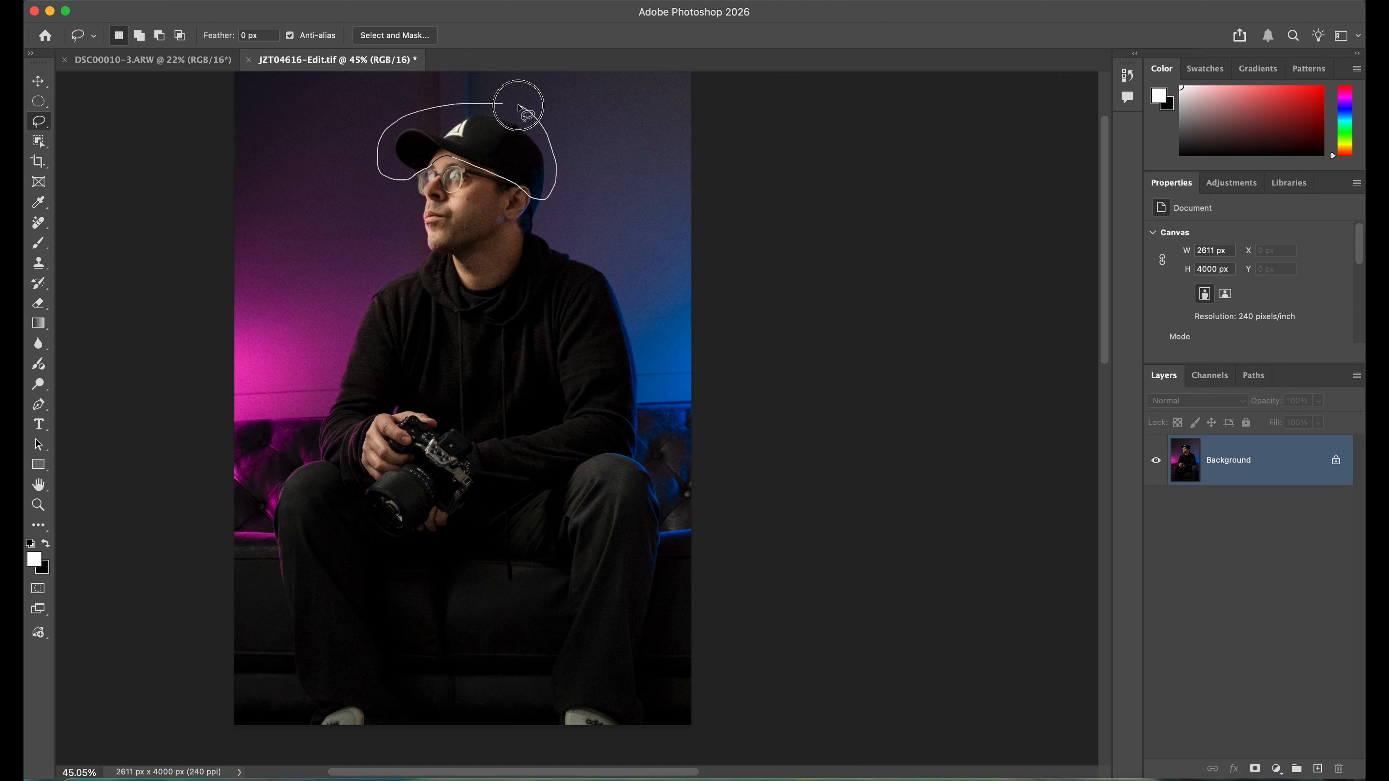
{"action": "left_click_drag", "start_coordinate": [504, 102], "coordinate": [502, 103]}
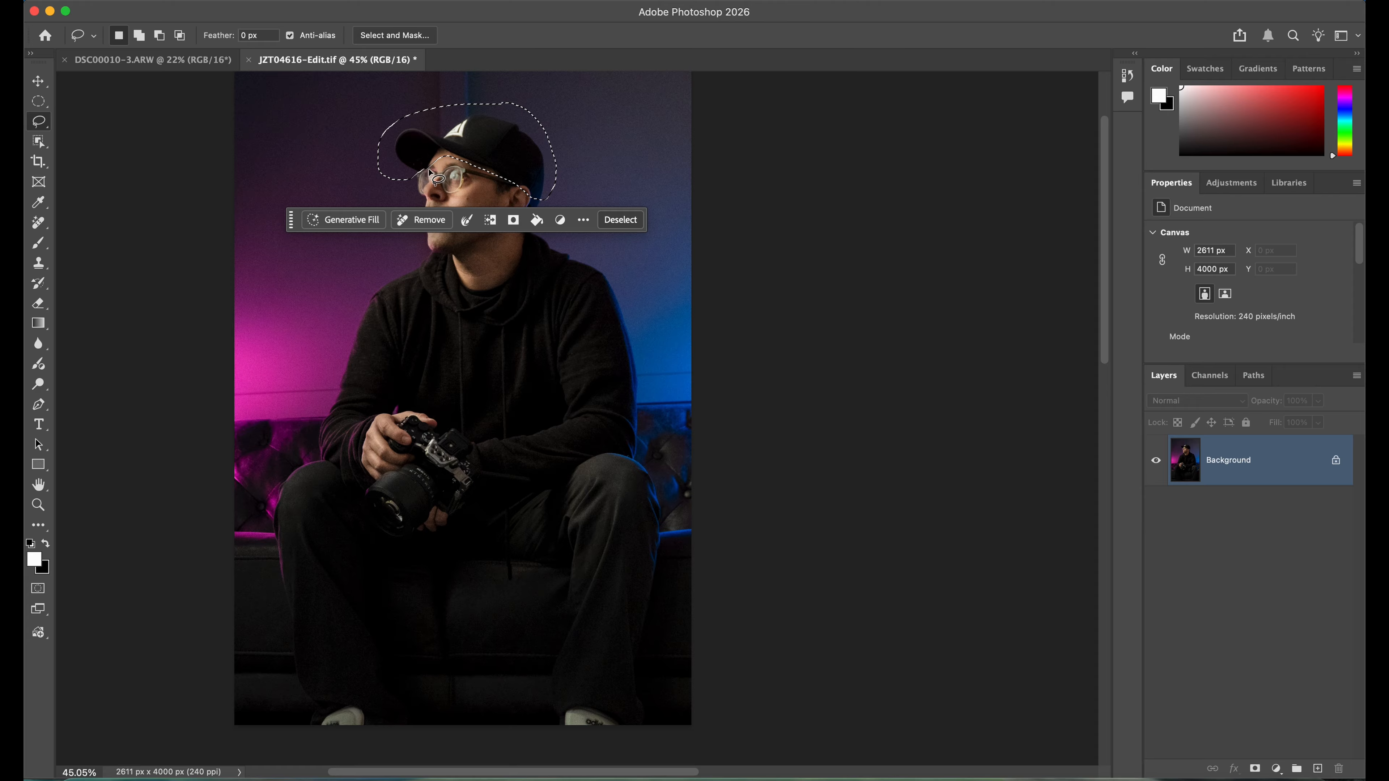
Run Generative Fill on the cap selection with the prompt "red hat".
{"action": "left_click_drag", "start_coordinate": [290, 224], "coordinate": [309, 326]}
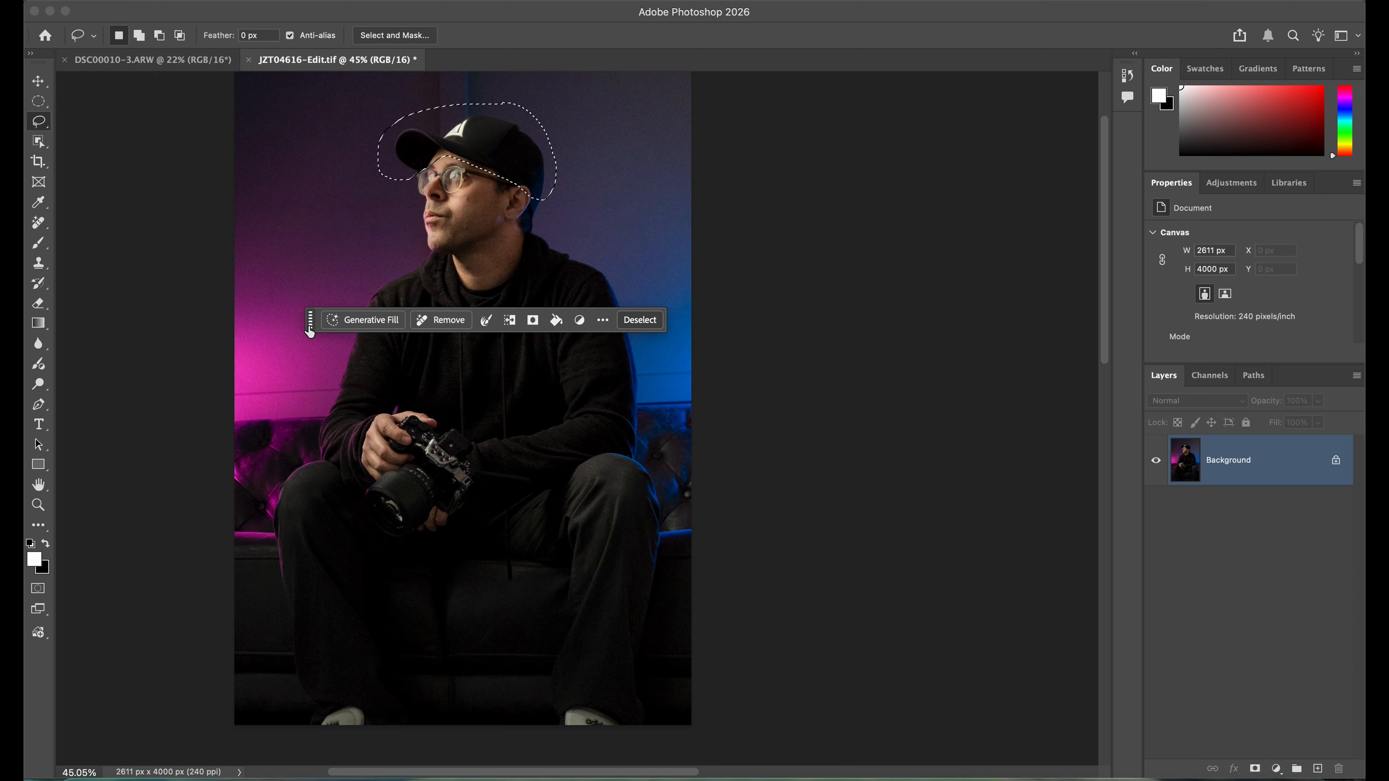
{"action": "left_click", "coordinate": [359, 320]}
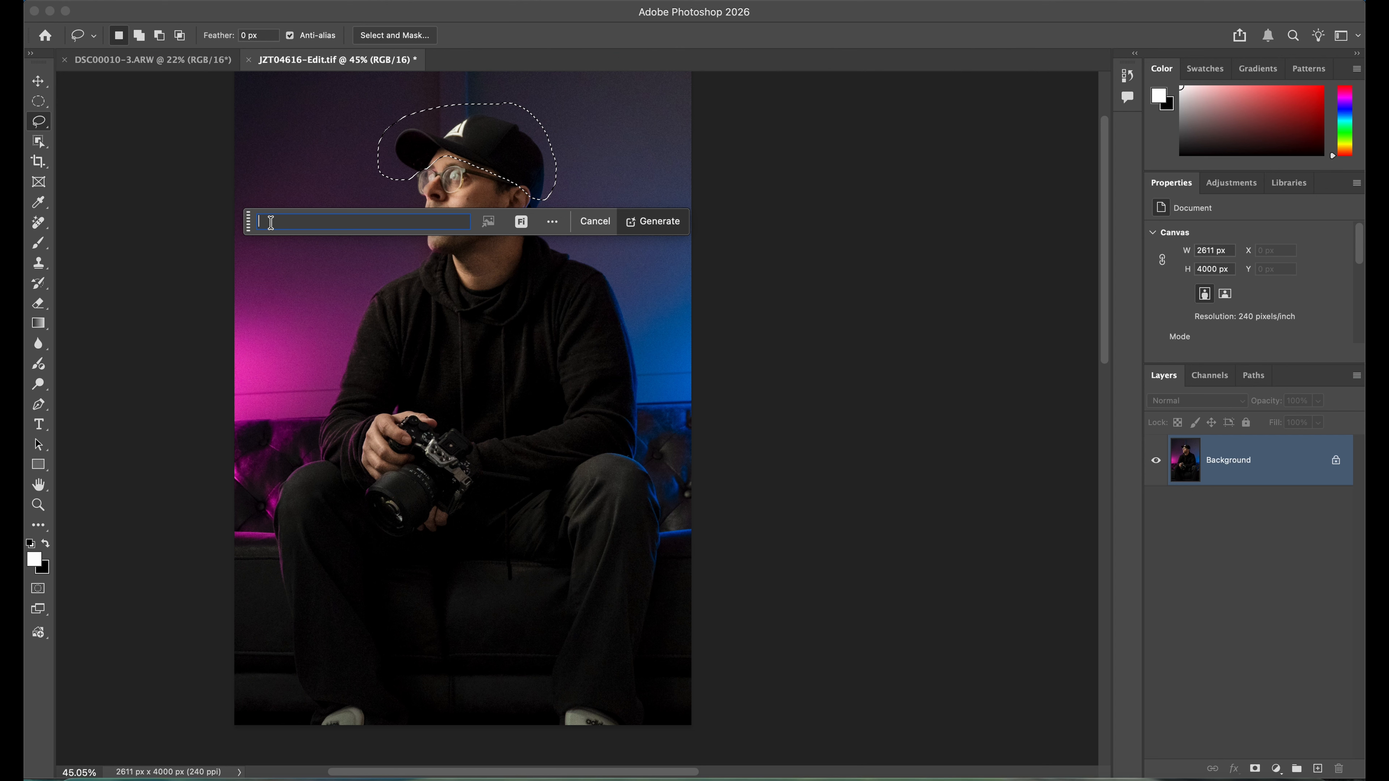
{"action": "type", "text": "red hat"}
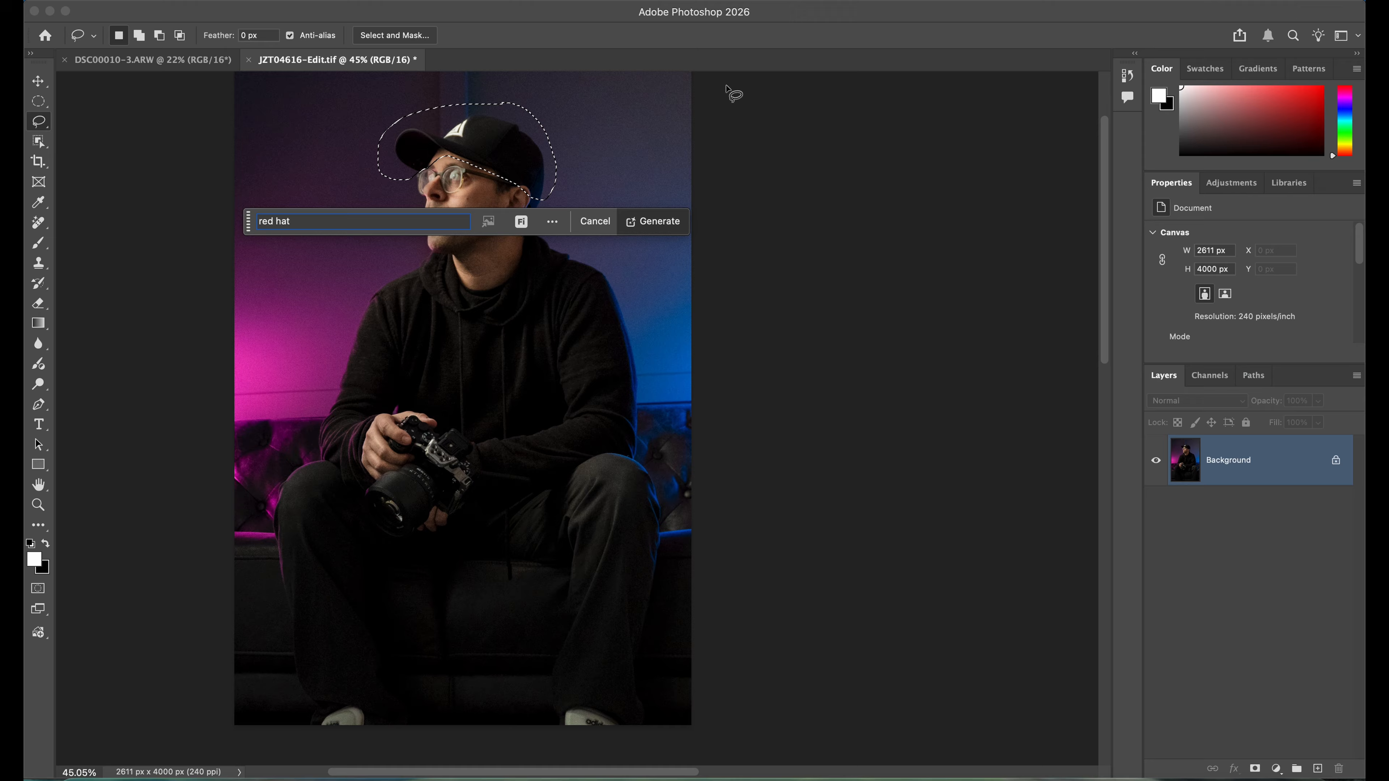
{"action": "left_click", "coordinate": [661, 226]}
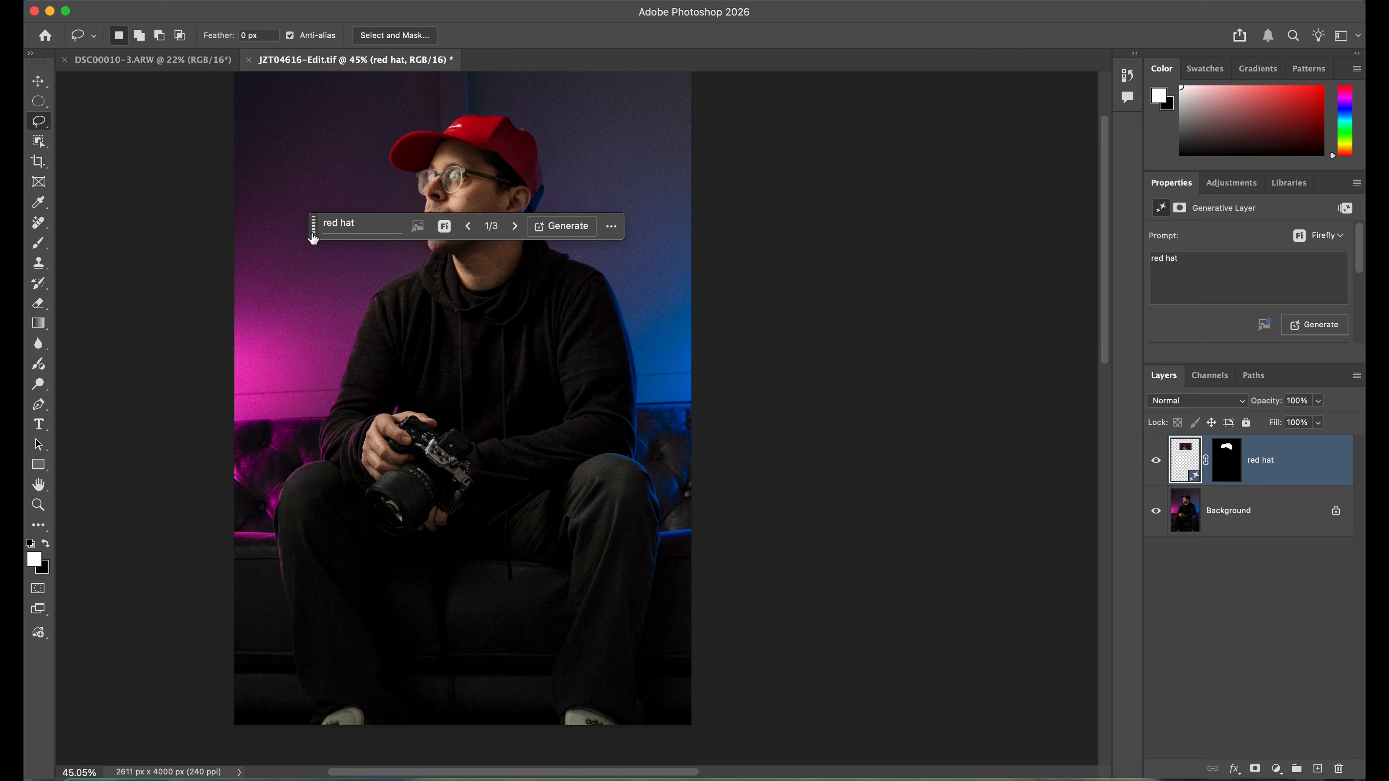
Move the floating prompt bar off the photo and preview each red hat variation, returning to the first one.
{"action": "left_click_drag", "start_coordinate": [310, 234], "coordinate": [703, 358]}
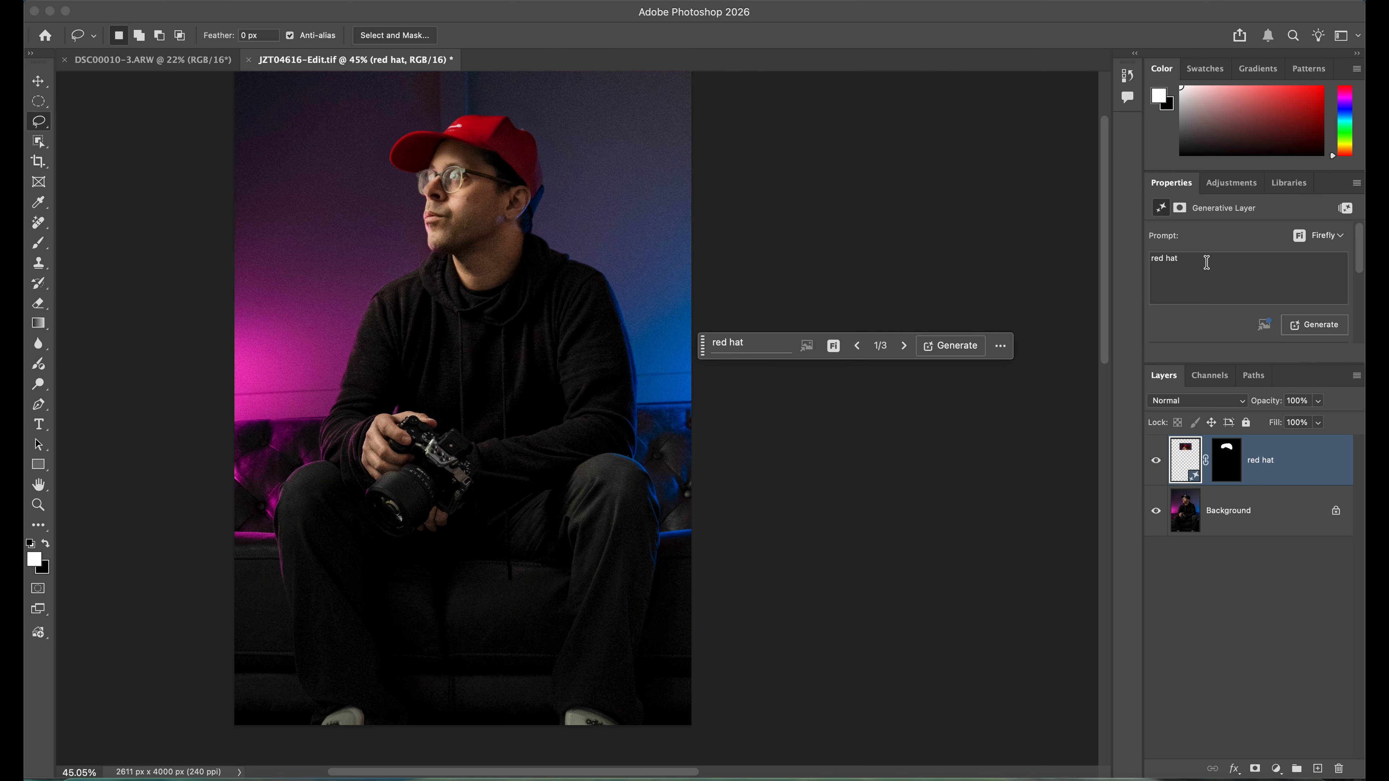
{"action": "scroll", "coordinate": [1207, 262], "scroll_direction": "down", "scroll_amount": 1}
{"action": "scroll", "coordinate": [1207, 212], "scroll_direction": "down", "scroll_amount": 3}
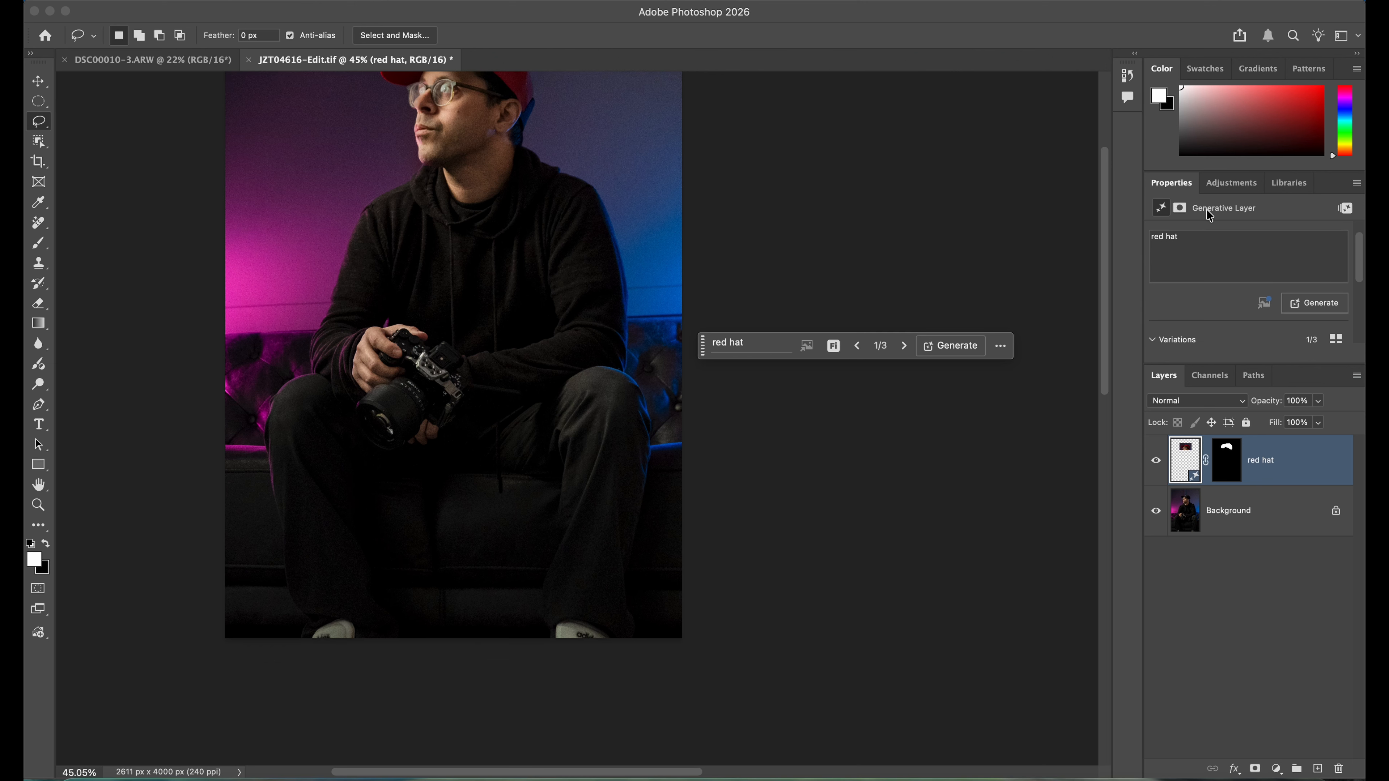
{"action": "scroll", "coordinate": [1207, 212], "scroll_direction": "up", "scroll_amount": 4}
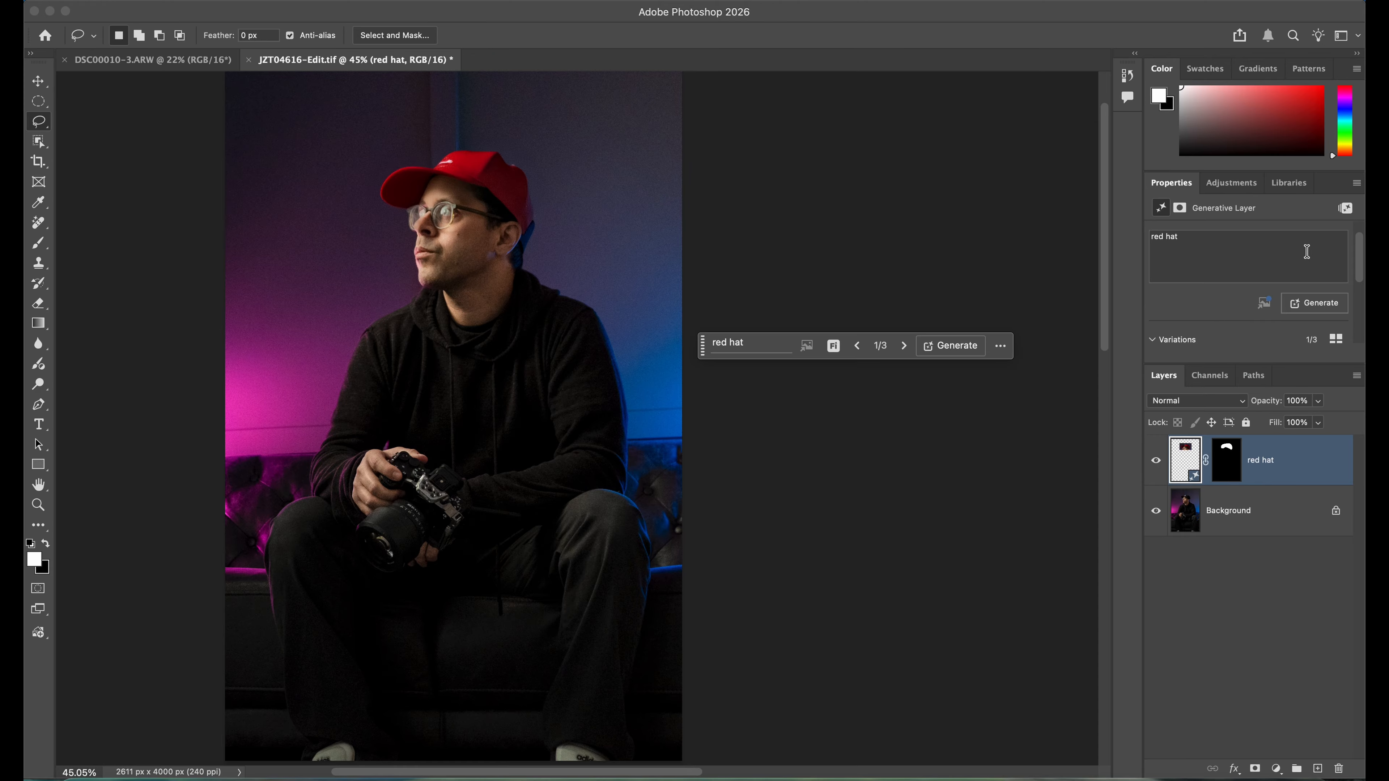
{"action": "scroll", "coordinate": [1246, 298], "scroll_direction": "down", "scroll_amount": 5}
{"action": "scroll", "coordinate": [1248, 295], "scroll_direction": "down", "scroll_amount": 1}
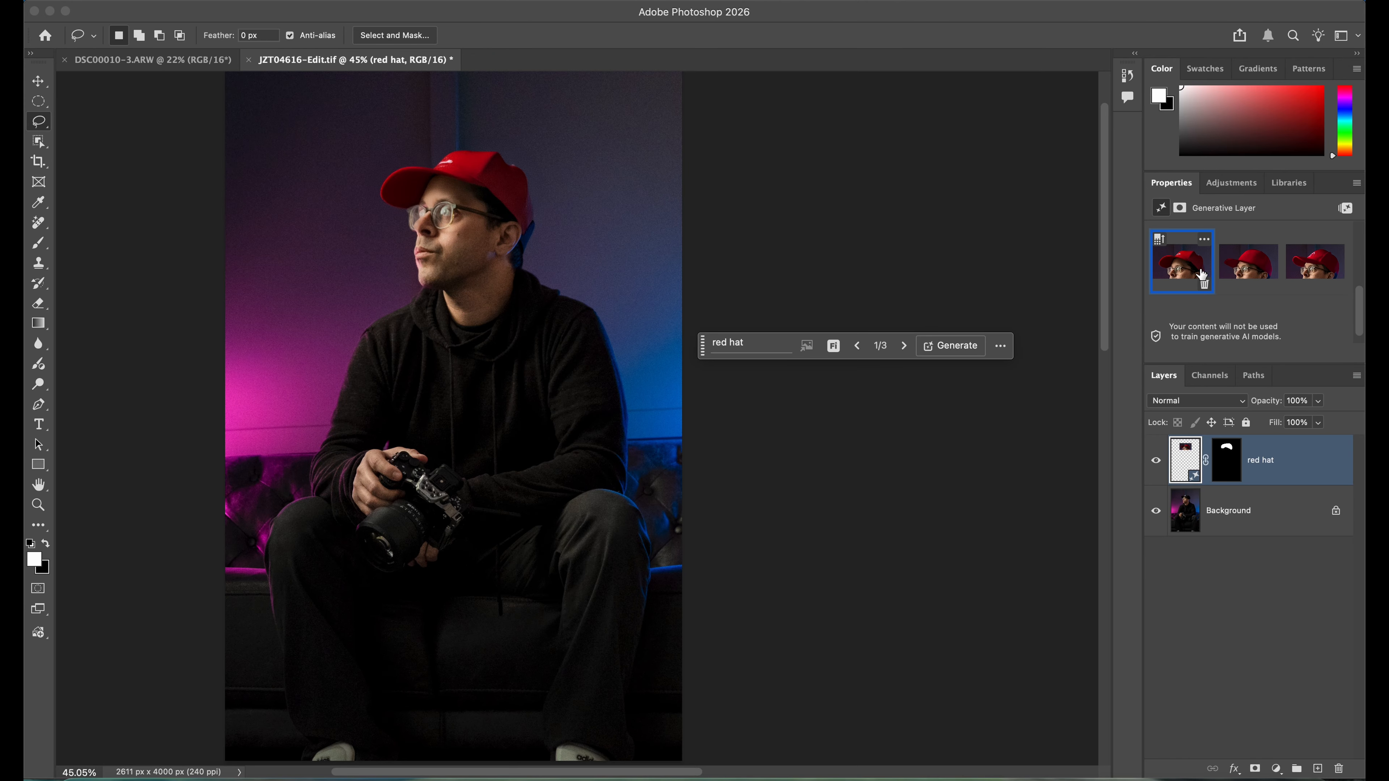
{"action": "left_click", "coordinate": [1230, 267]}
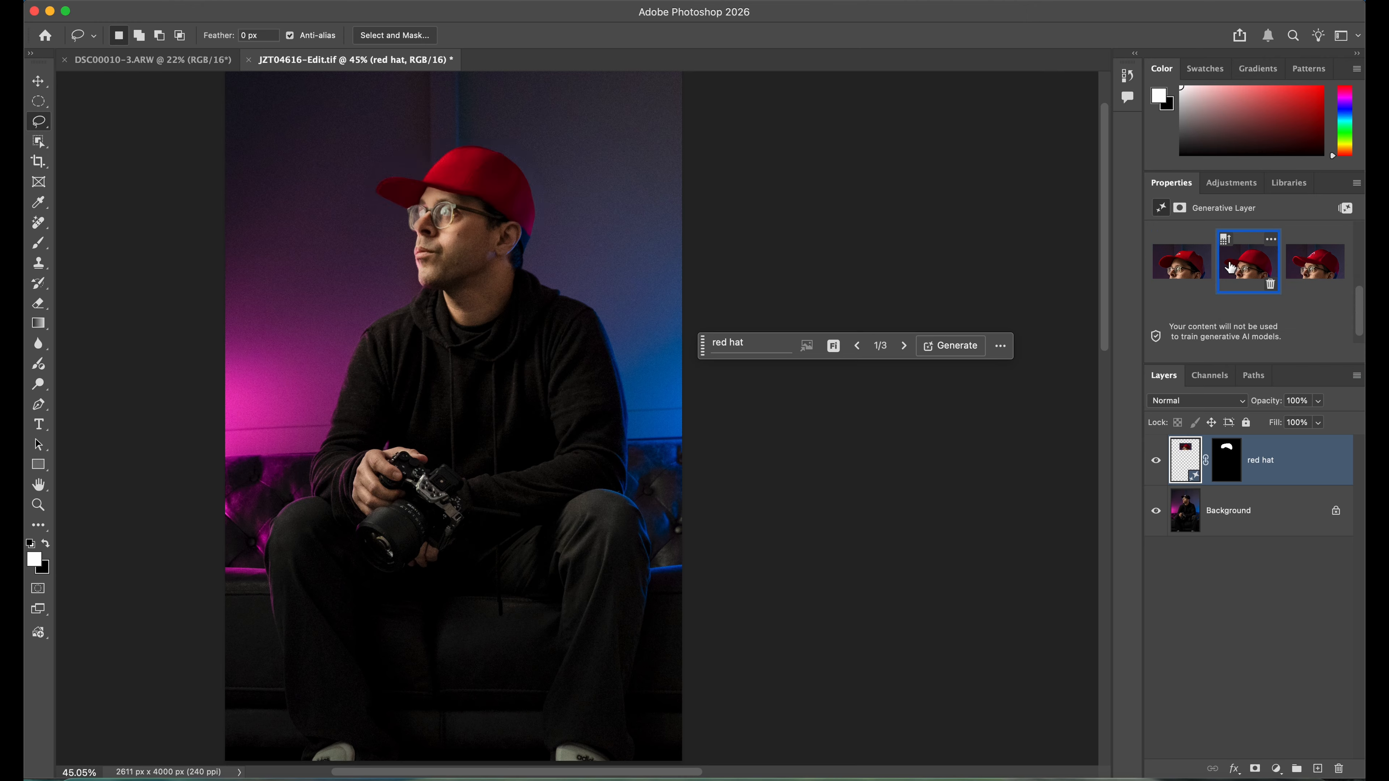
{"action": "left_click", "coordinate": [1319, 268]}
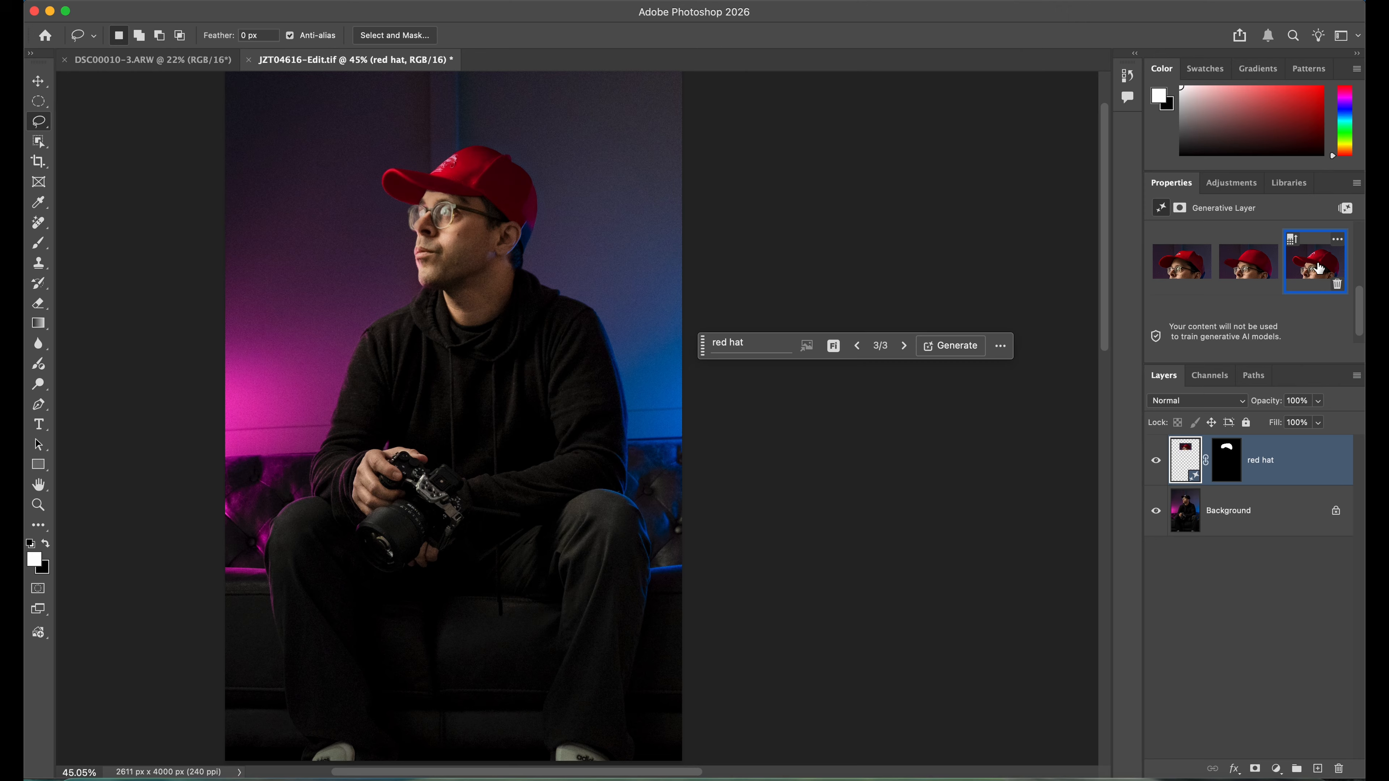
{"action": "left_click", "coordinate": [1169, 272]}
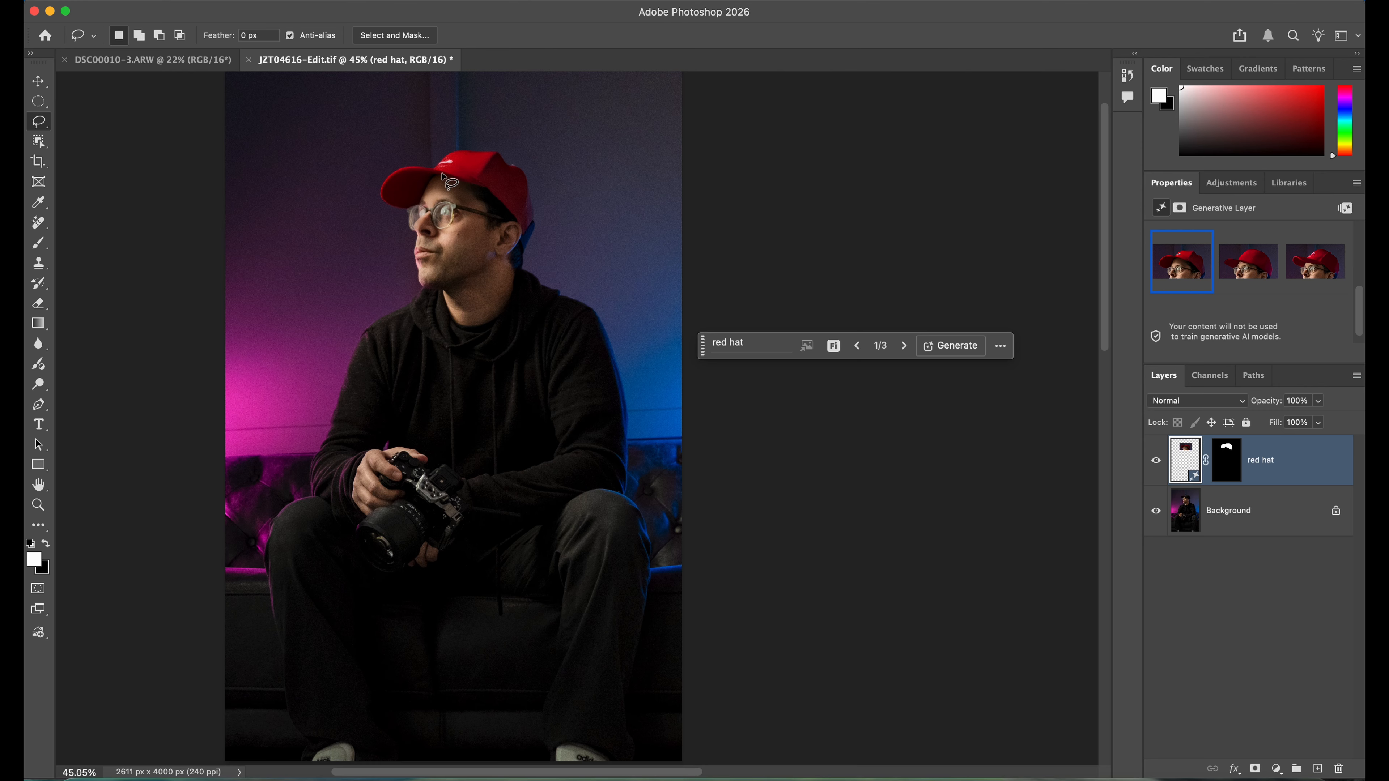
Compare the second, third and first red hat variations on the man's head, ending on the third.
{"action": "left_click", "coordinate": [1253, 267]}
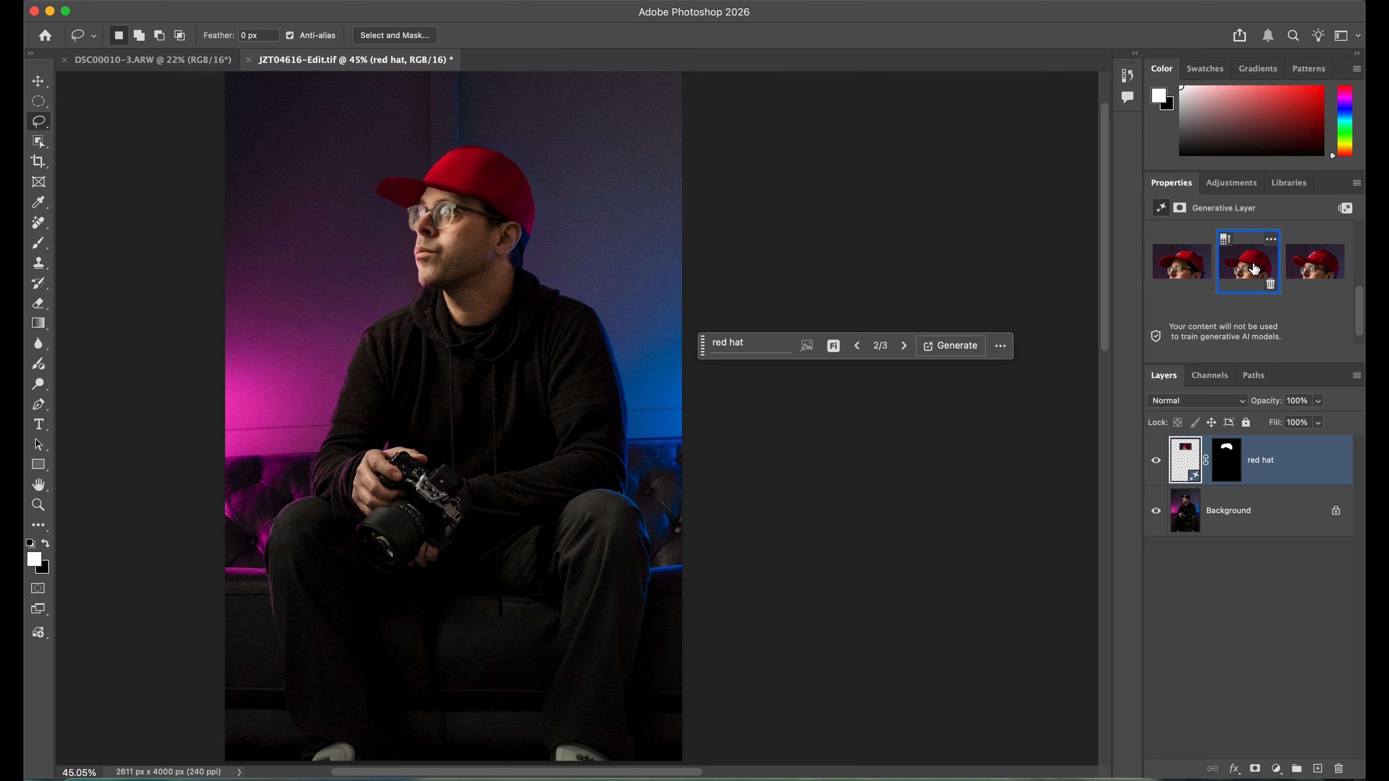
{"action": "mouse_move", "coordinate": [1254, 268]}
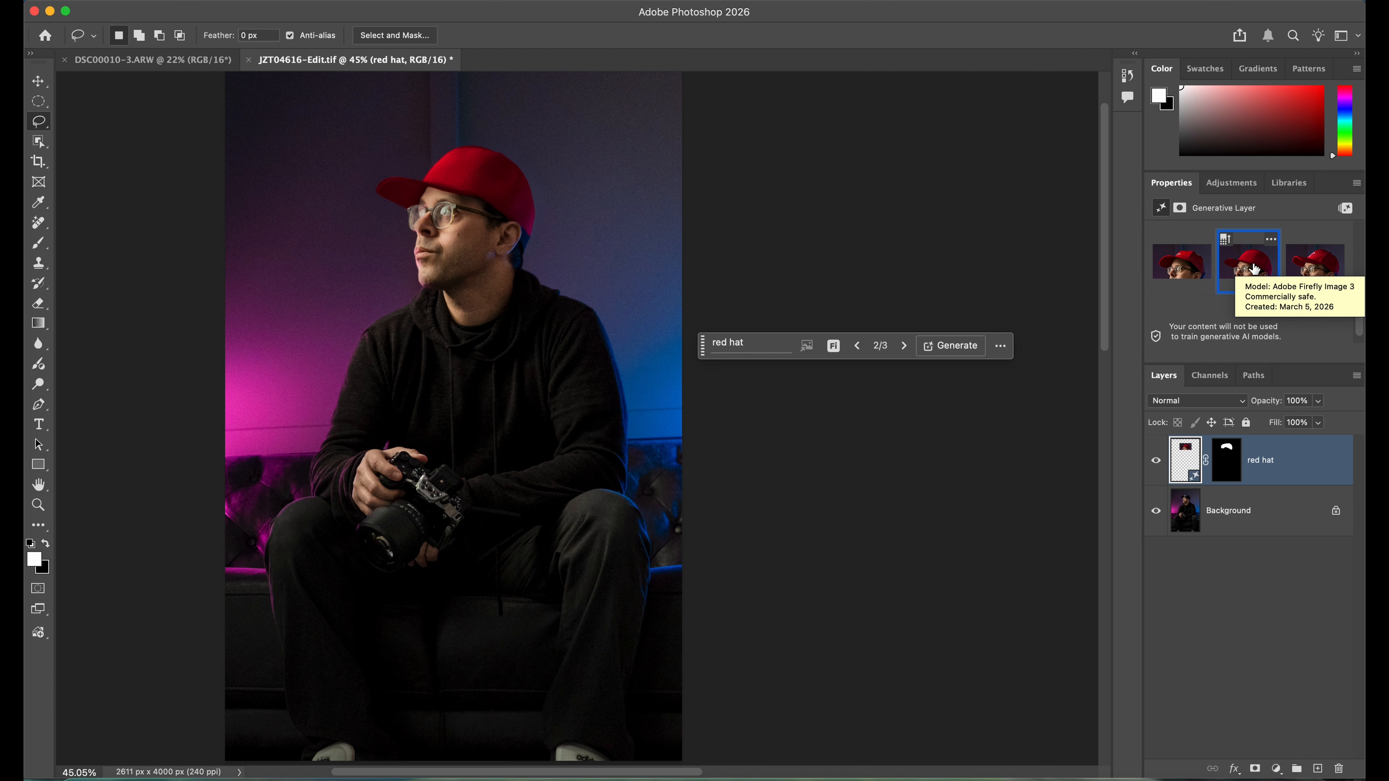
{"action": "left_click", "coordinate": [1315, 270]}
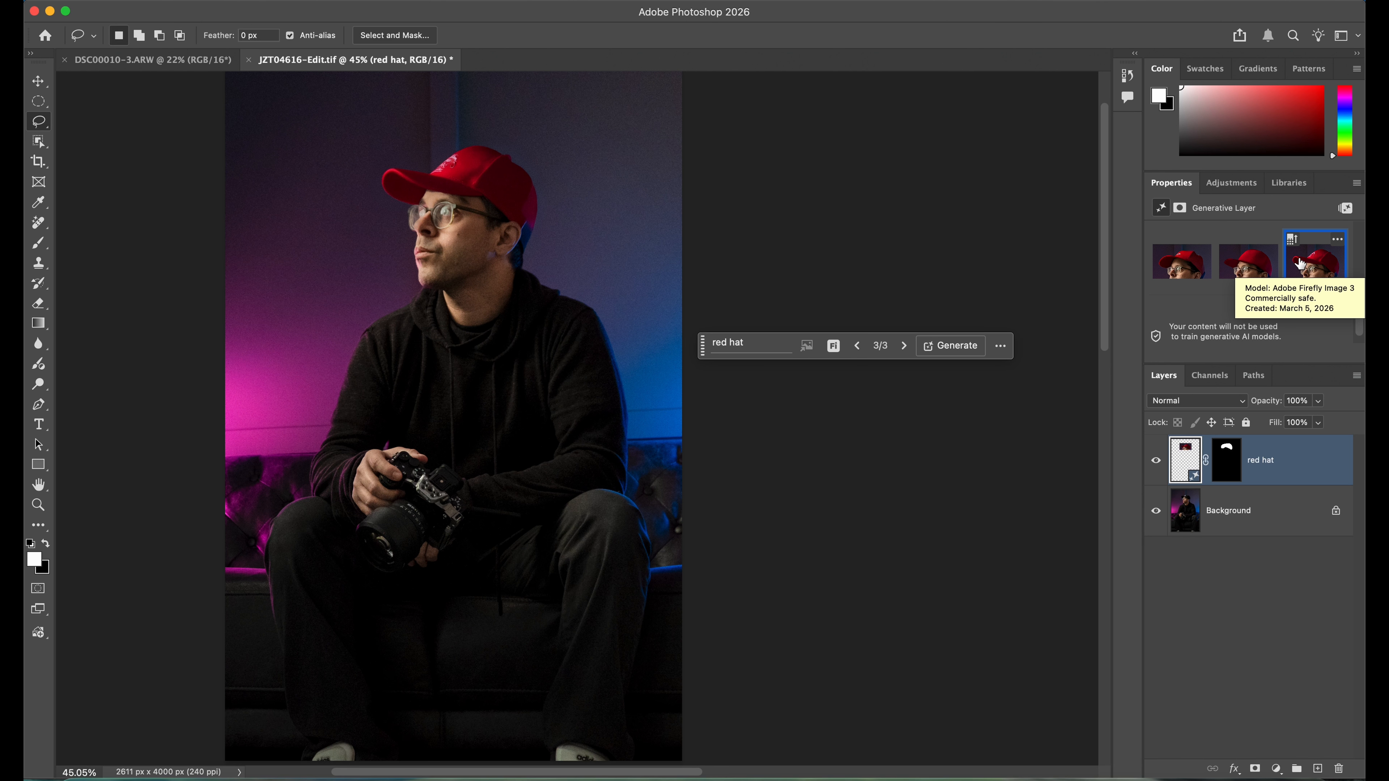
{"action": "scroll", "coordinate": [454, 181], "scroll_direction": "up", "scroll_amount": 3}
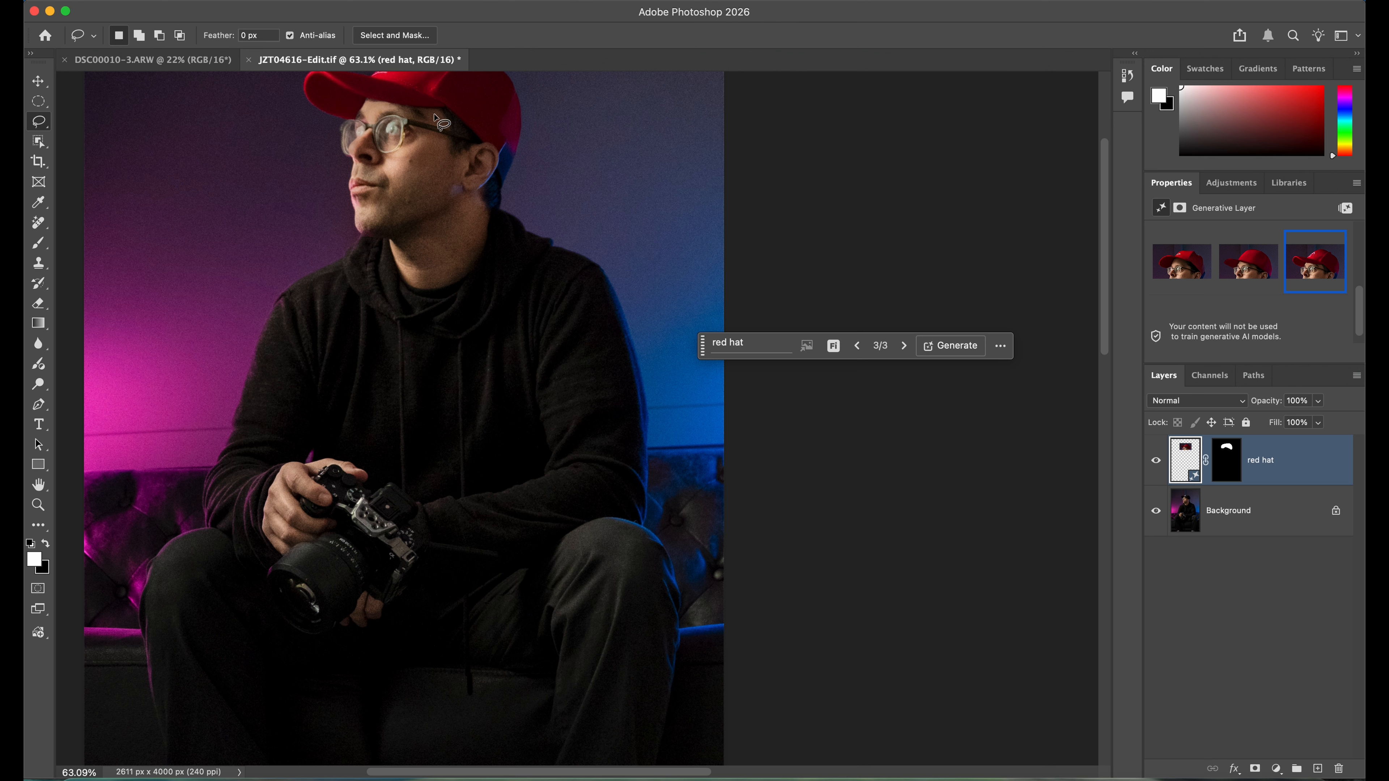
{"action": "left_click", "coordinate": [1176, 265]}
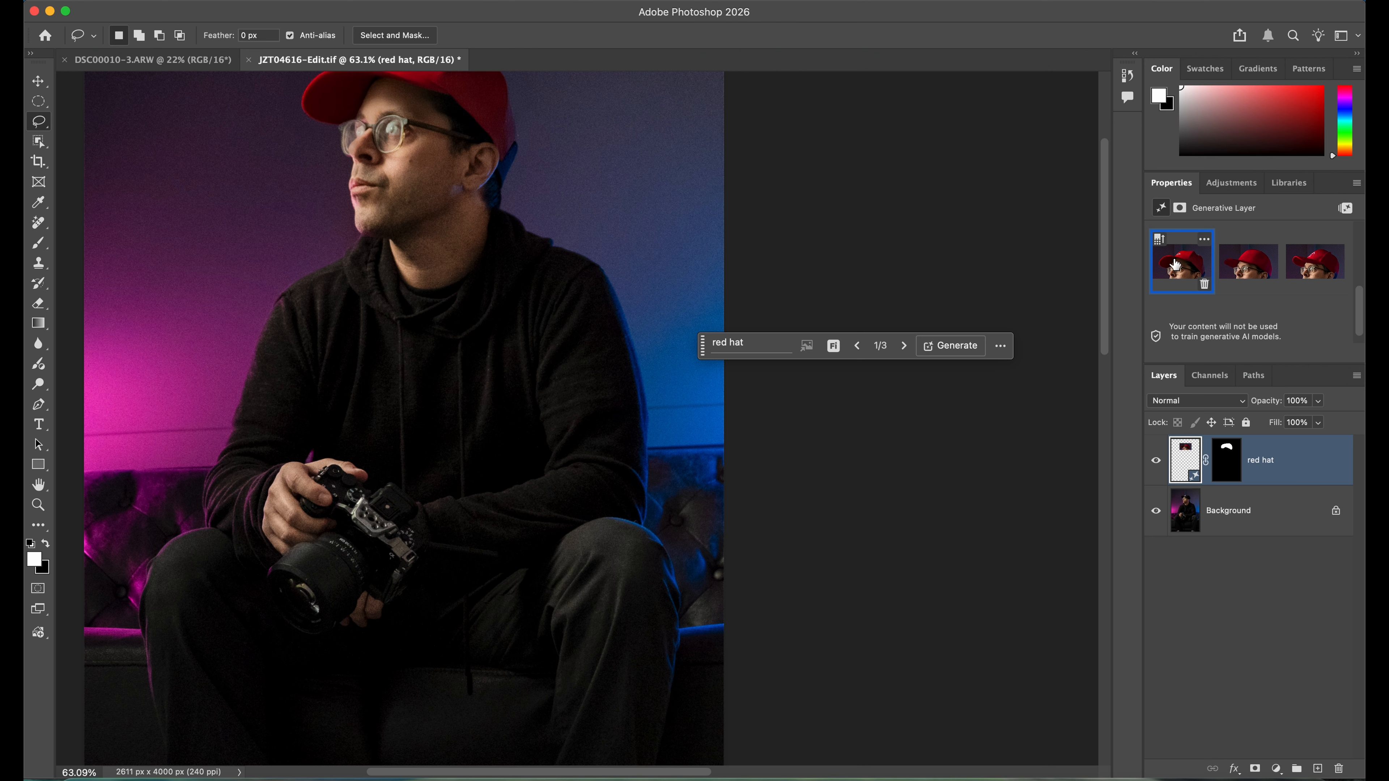
{"action": "left_click", "coordinate": [1300, 273]}
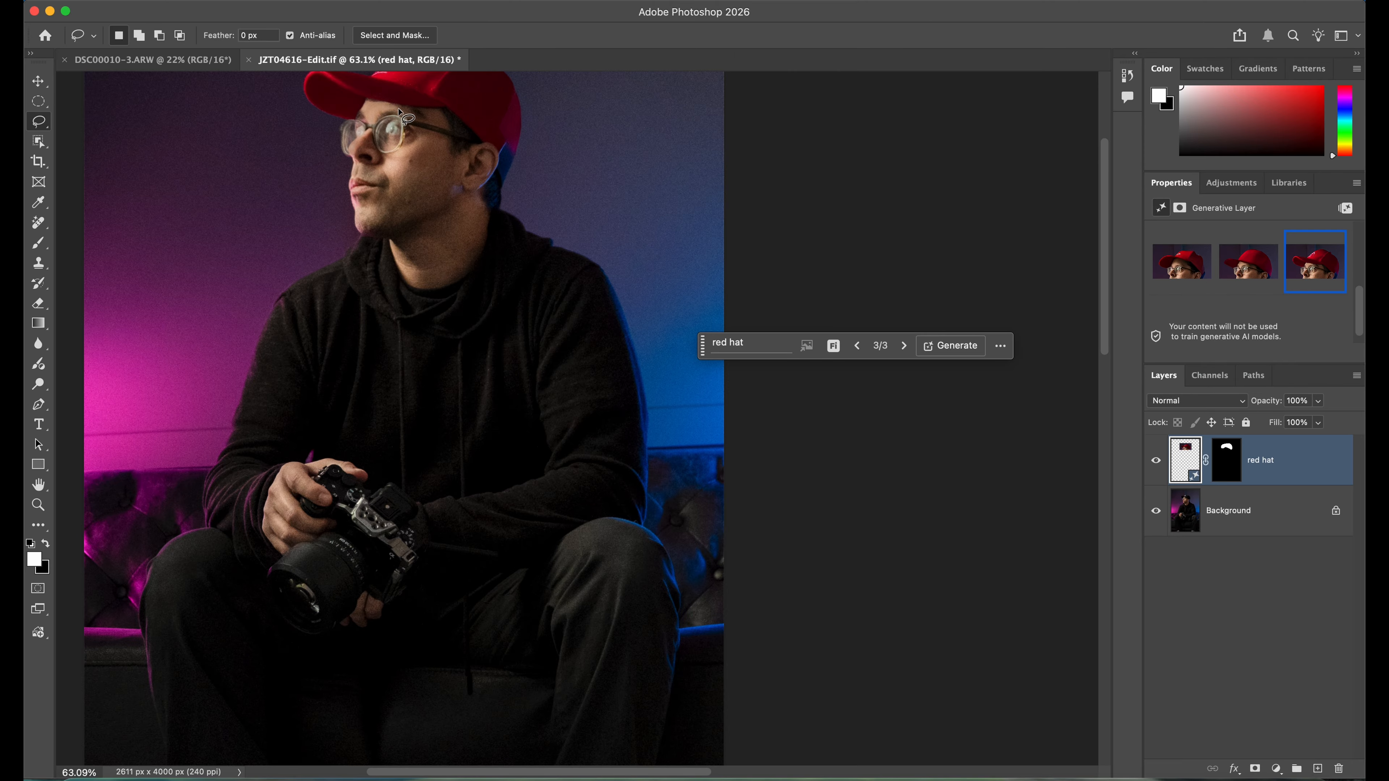
{"action": "scroll", "coordinate": [438, 137], "scroll_direction": "up", "scroll_amount": 5}
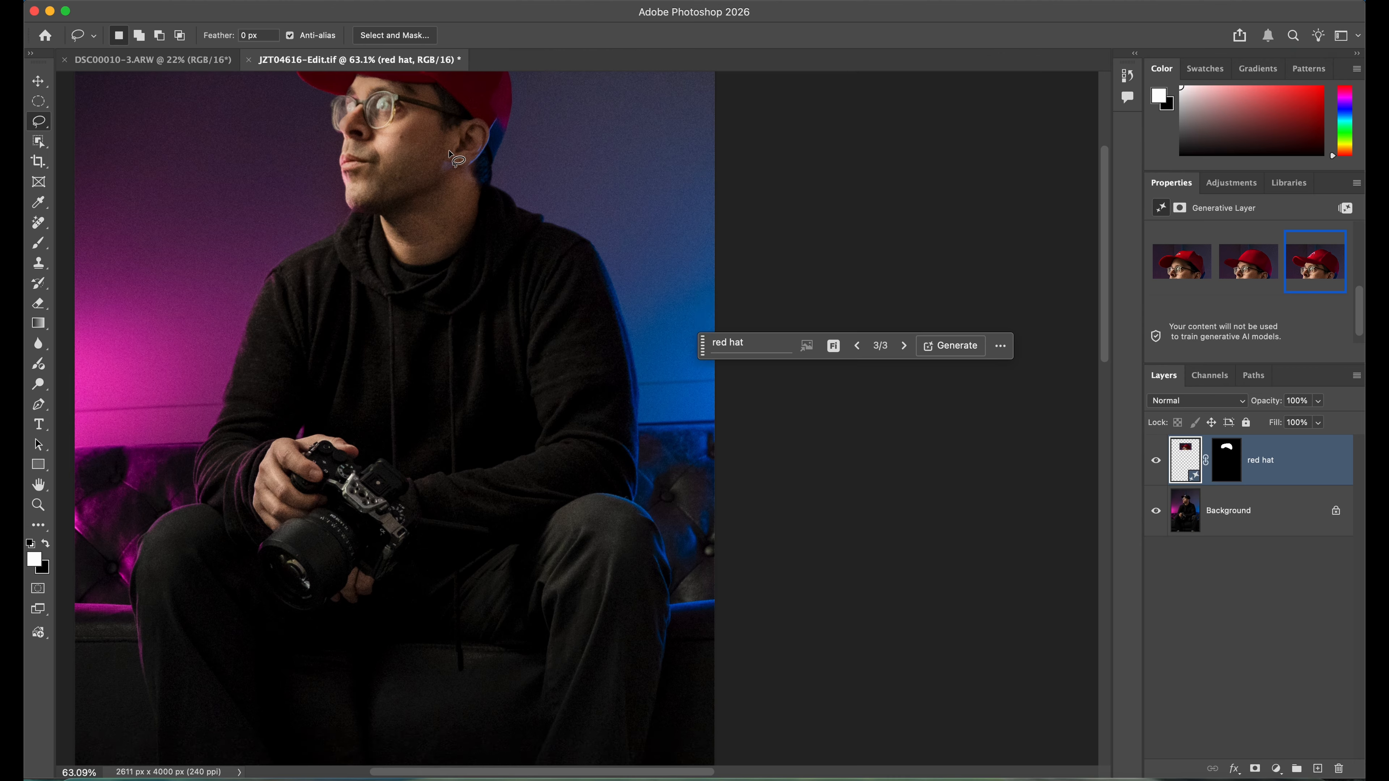
Generate another set of variations from the "red hat" prompt and apply the third of the new ones.
{"action": "left_click", "coordinate": [960, 353]}
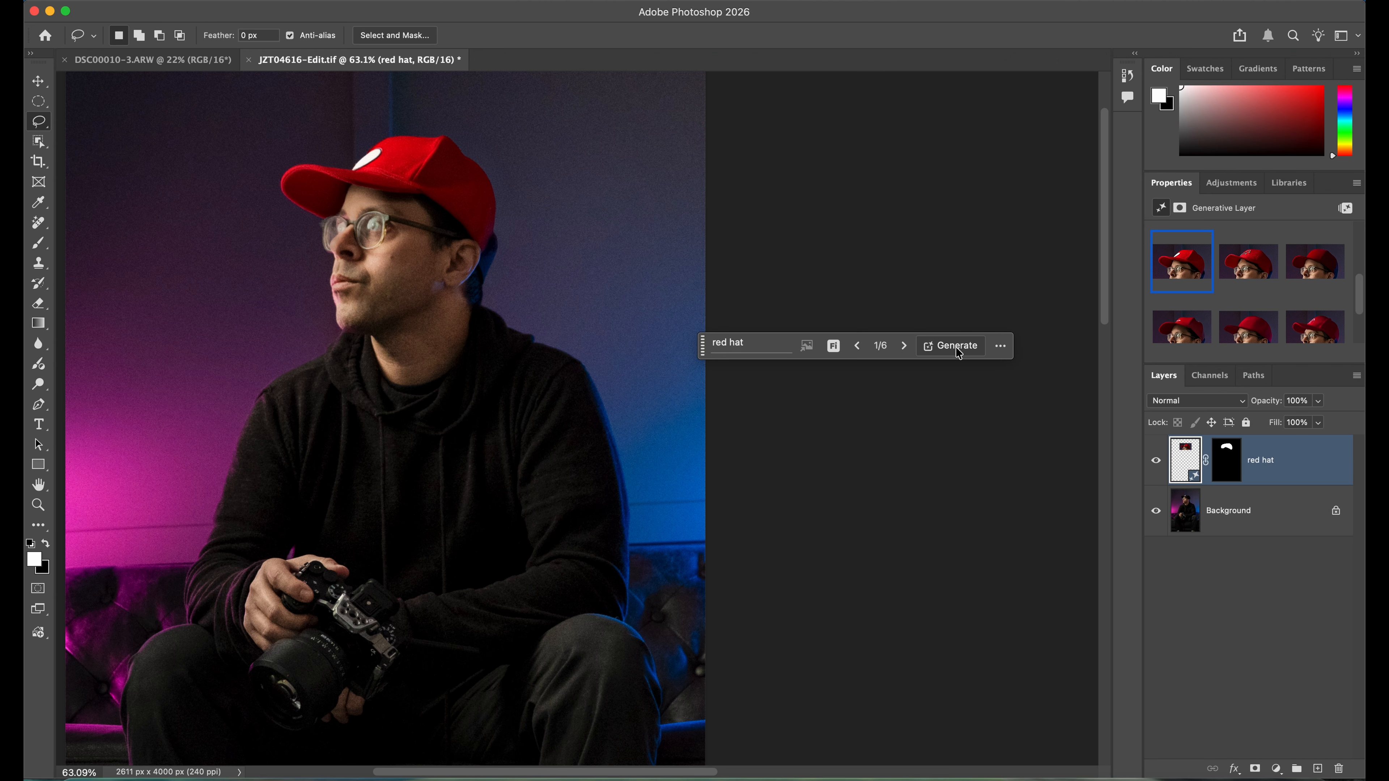
{"action": "mouse_move", "coordinate": [1197, 282]}
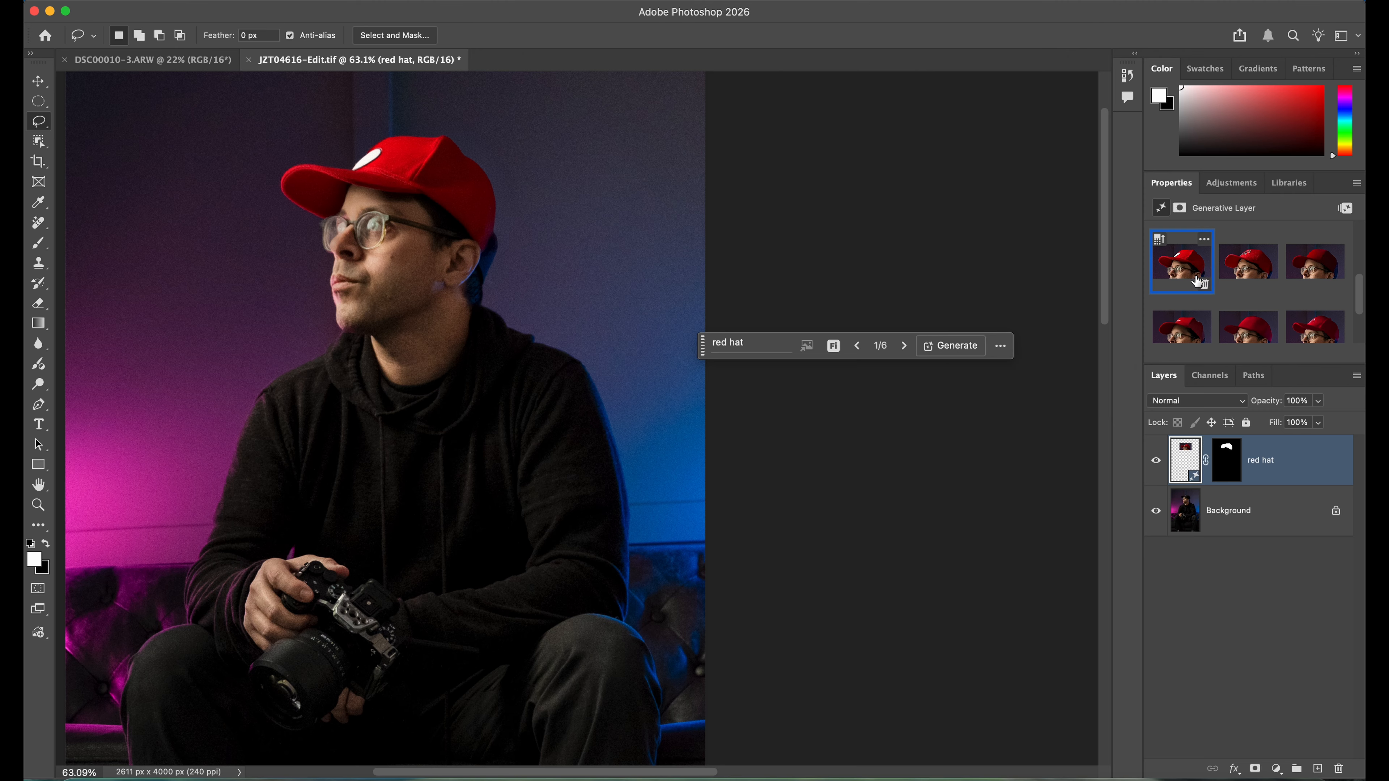
{"action": "left_click", "coordinate": [1238, 278]}
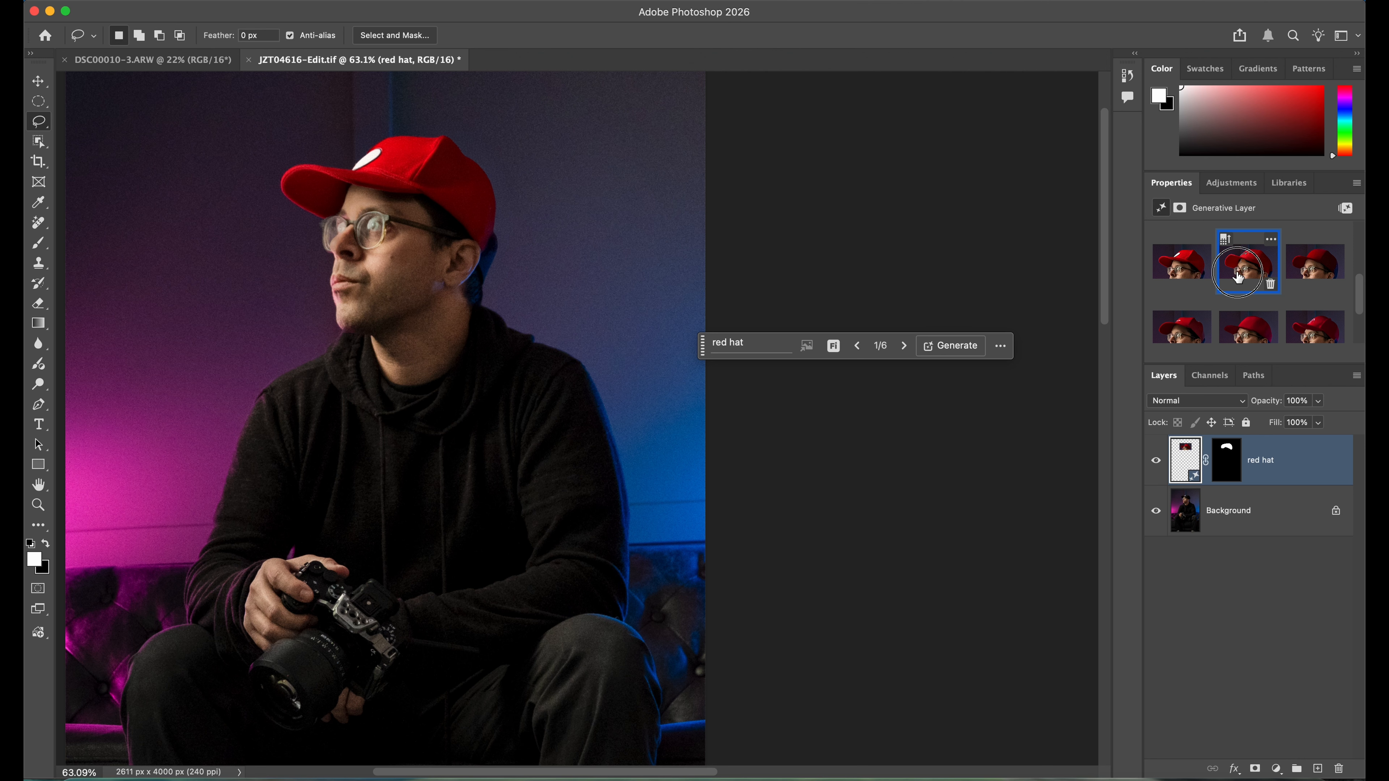
{"action": "left_click", "coordinate": [1319, 272]}
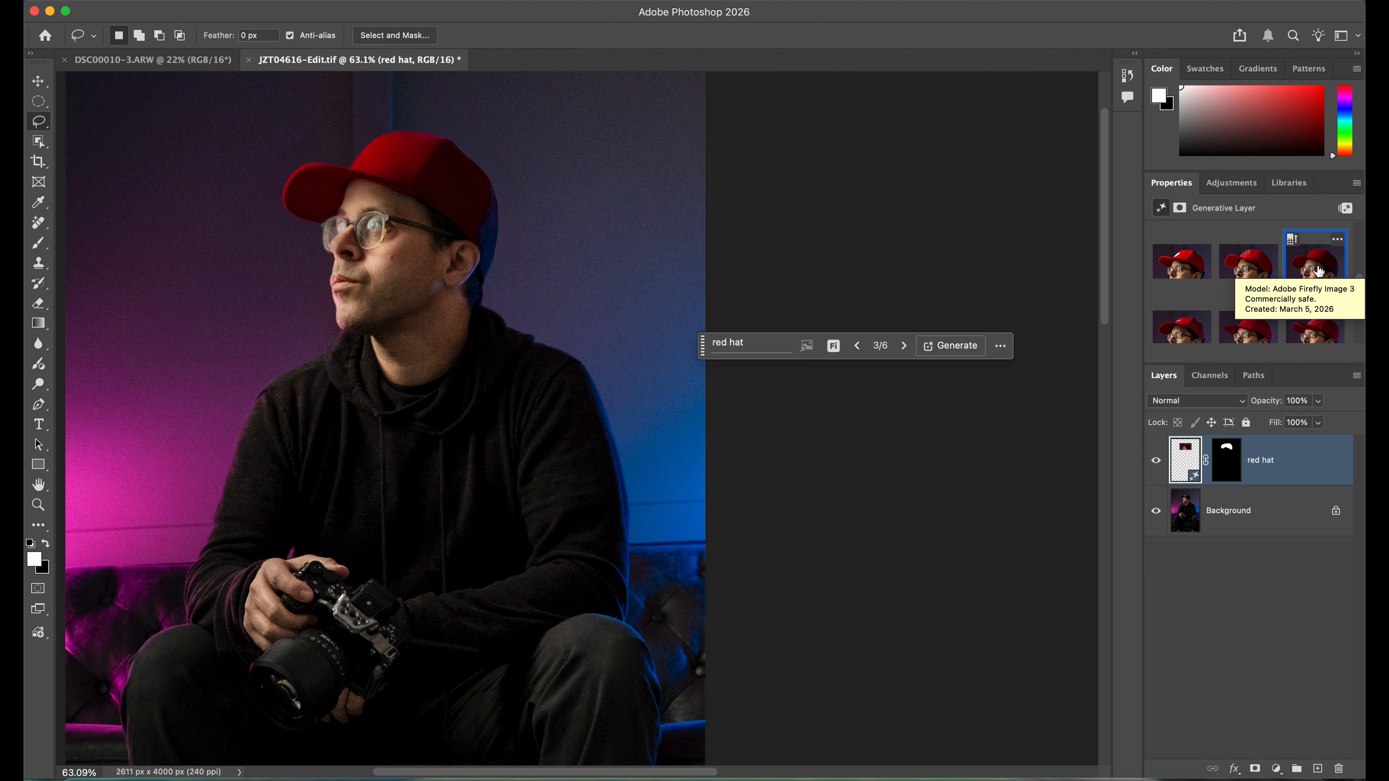
{"action": "scroll", "coordinate": [484, 282], "scroll_direction": "down", "scroll_amount": 4}
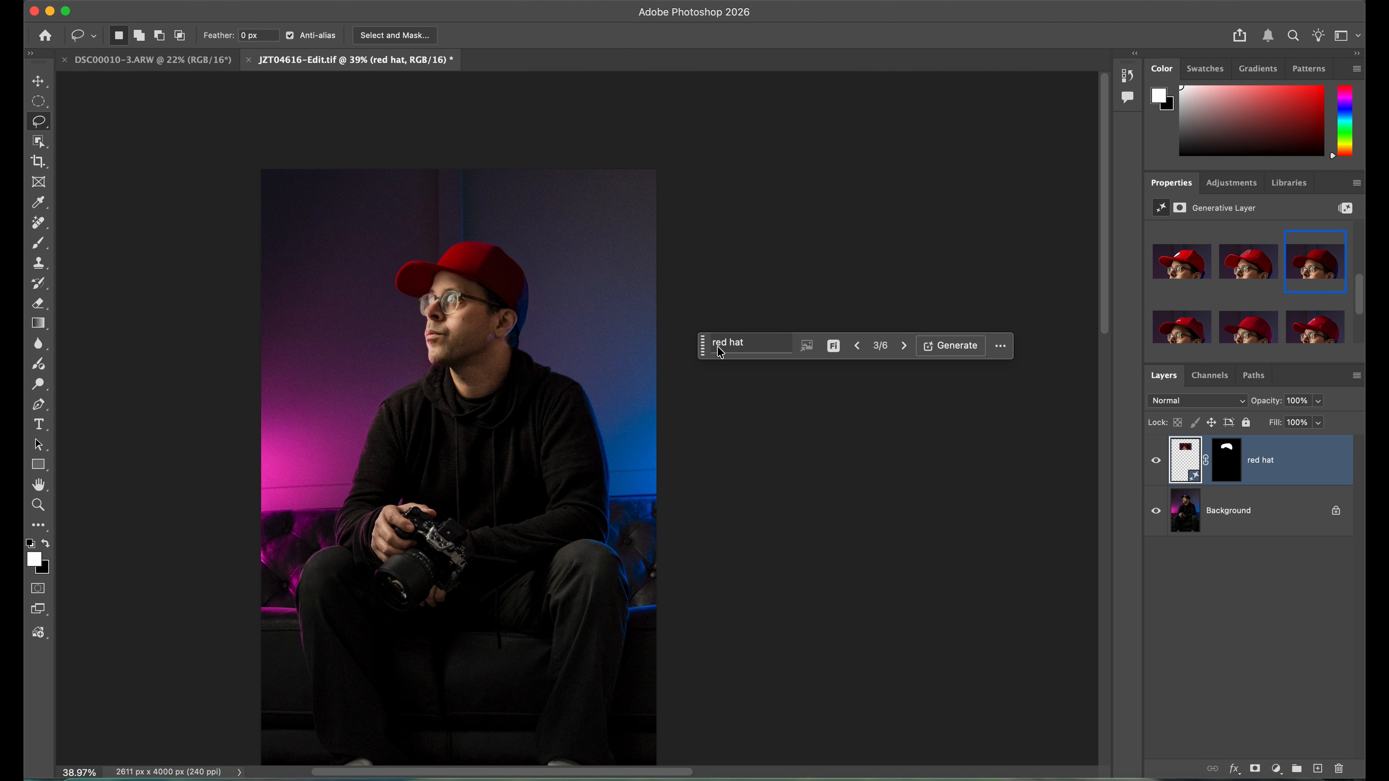
{"action": "scroll", "coordinate": [590, 345], "scroll_direction": "up", "scroll_amount": 4}
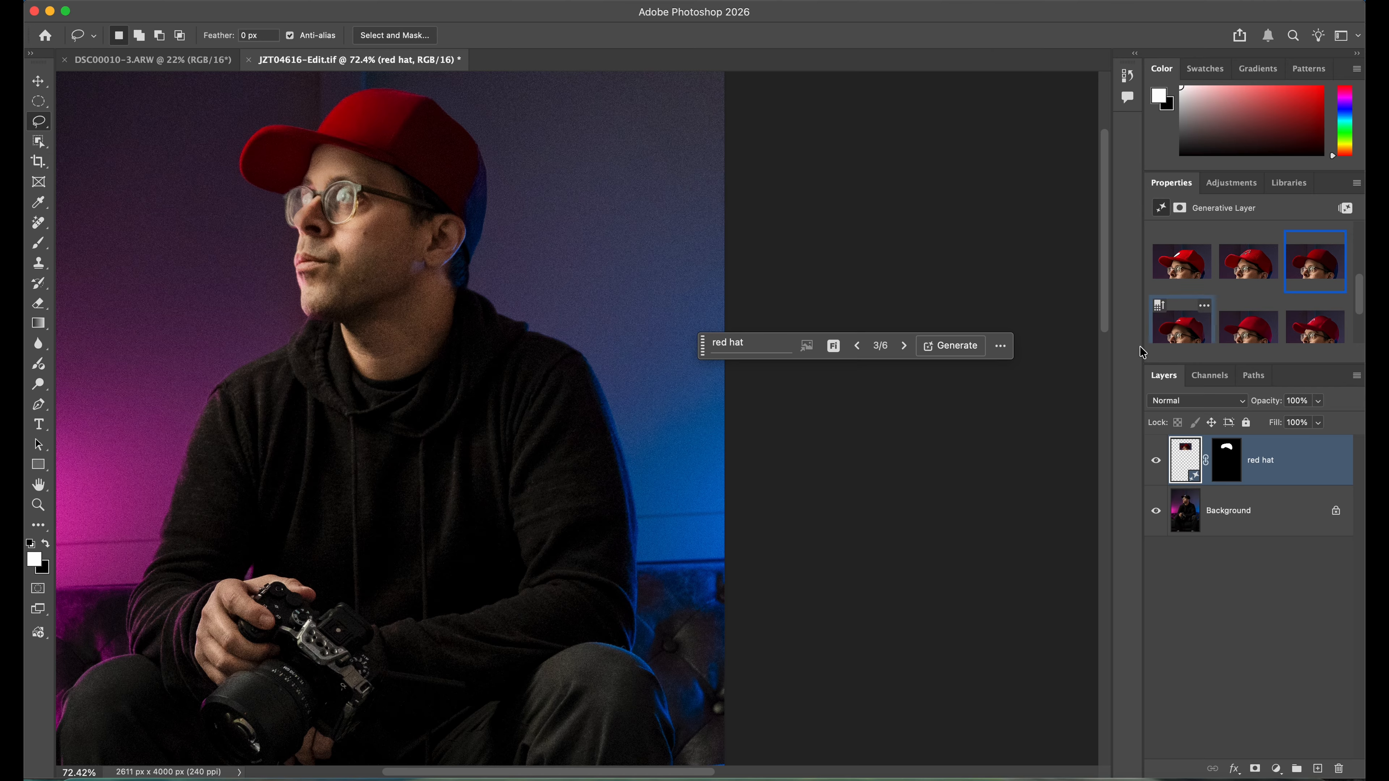
{"action": "scroll", "coordinate": [551, 279], "scroll_direction": "down", "scroll_amount": 3}
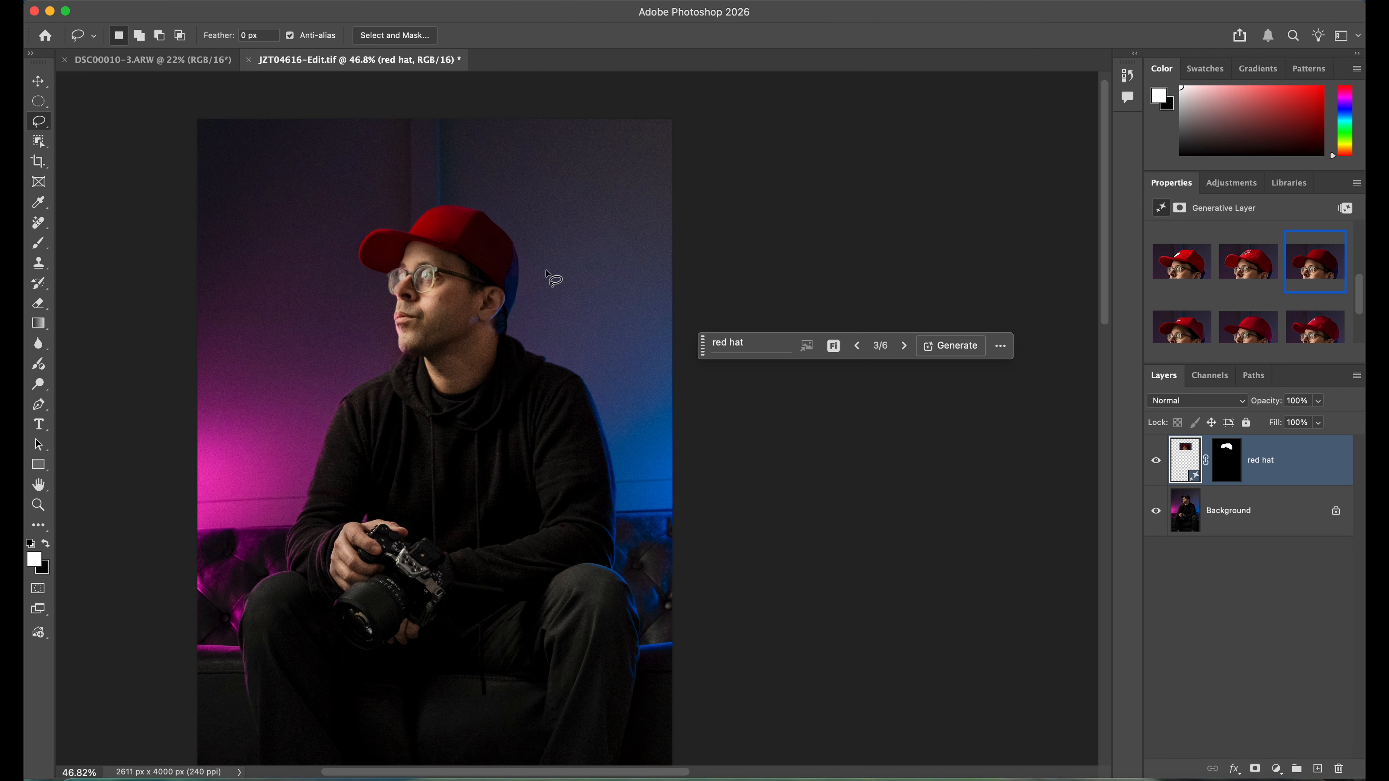
Draw a freehand Lasso selection around the black hoodie, leaving out the neck, the hand and the camera.
{"action": "scroll", "coordinate": [539, 361], "scroll_direction": "down", "scroll_amount": 3}
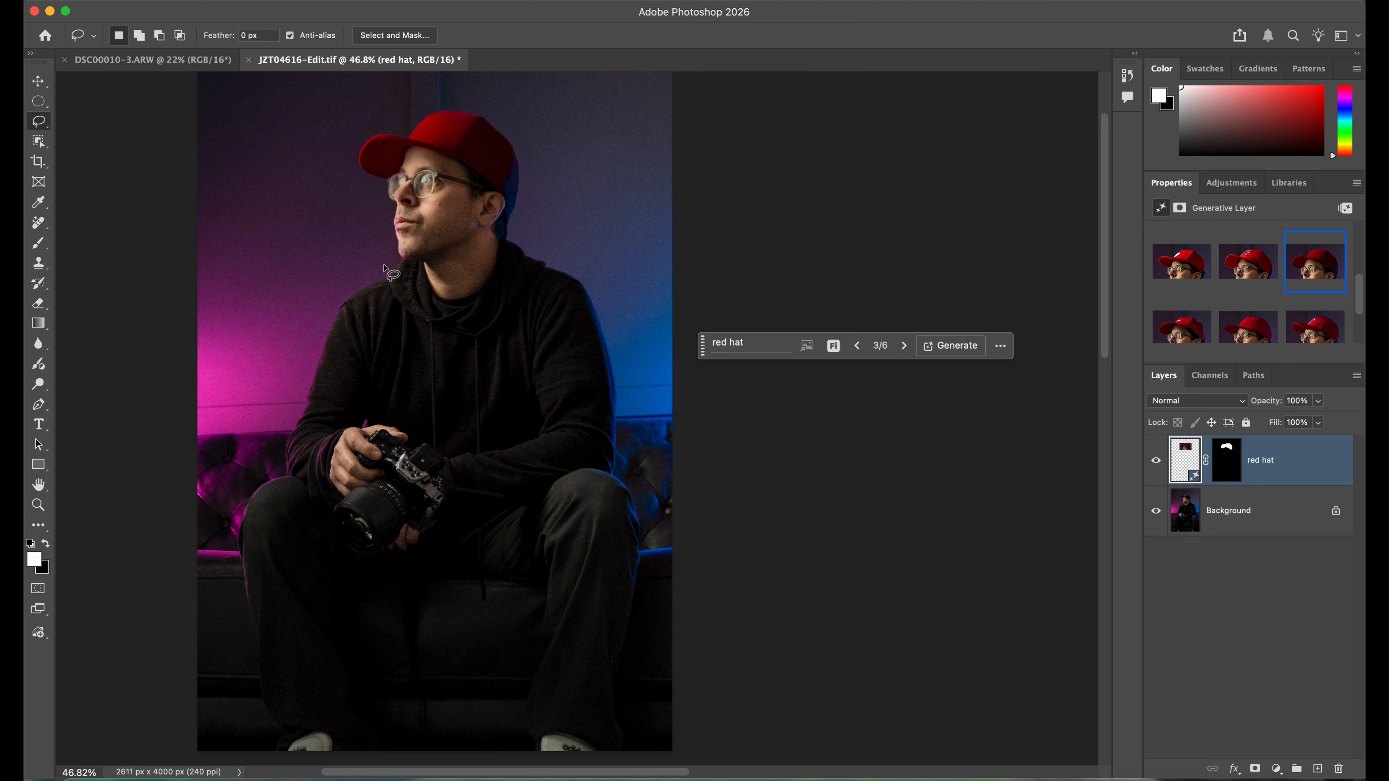
{"action": "mouse_move", "coordinate": [394, 258]}
{"action": "left_mouse_down"}
{"action": "mouse_move", "coordinate": [313, 340]}
{"action": "mouse_move", "coordinate": [280, 431]}
{"action": "mouse_move", "coordinate": [285, 476]}
{"action": "mouse_move", "coordinate": [342, 498]}
{"action": "mouse_move", "coordinate": [331, 459]}
{"action": "mouse_move", "coordinate": [346, 432]}
{"action": "mouse_move", "coordinate": [386, 424]}
{"action": "mouse_move", "coordinate": [442, 455]}
{"action": "mouse_move", "coordinate": [439, 517]}
{"action": "mouse_move", "coordinate": [482, 522]}
{"action": "mouse_move", "coordinate": [617, 468]}
{"action": "mouse_move", "coordinate": [619, 323]}
{"action": "mouse_move", "coordinate": [595, 284]}
{"action": "mouse_move", "coordinate": [557, 250]}
{"action": "mouse_move", "coordinate": [503, 236]}
{"action": "mouse_move", "coordinate": [478, 285]}
{"action": "mouse_move", "coordinate": [431, 283]}
{"action": "left_mouse_up"}
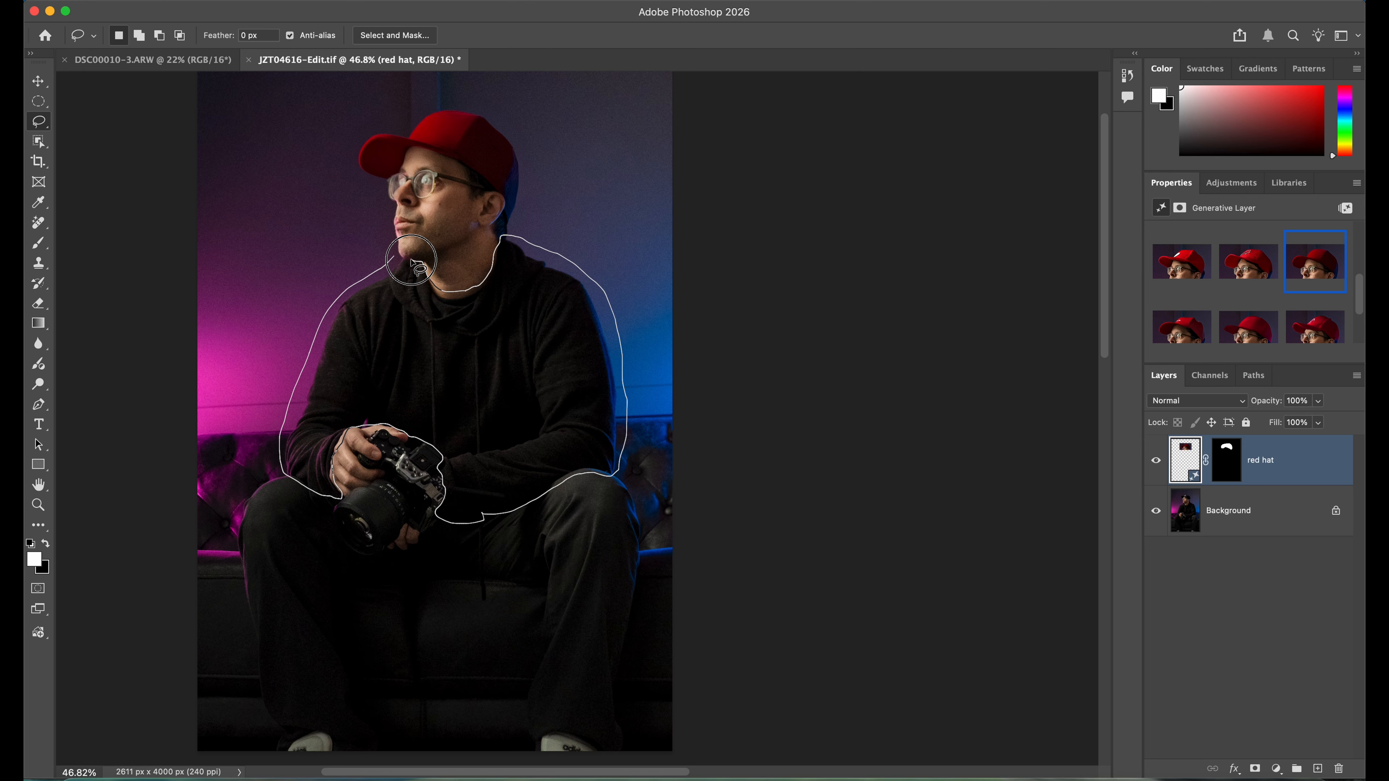
{"action": "left_click_drag", "start_coordinate": [394, 261], "coordinate": [395, 264]}
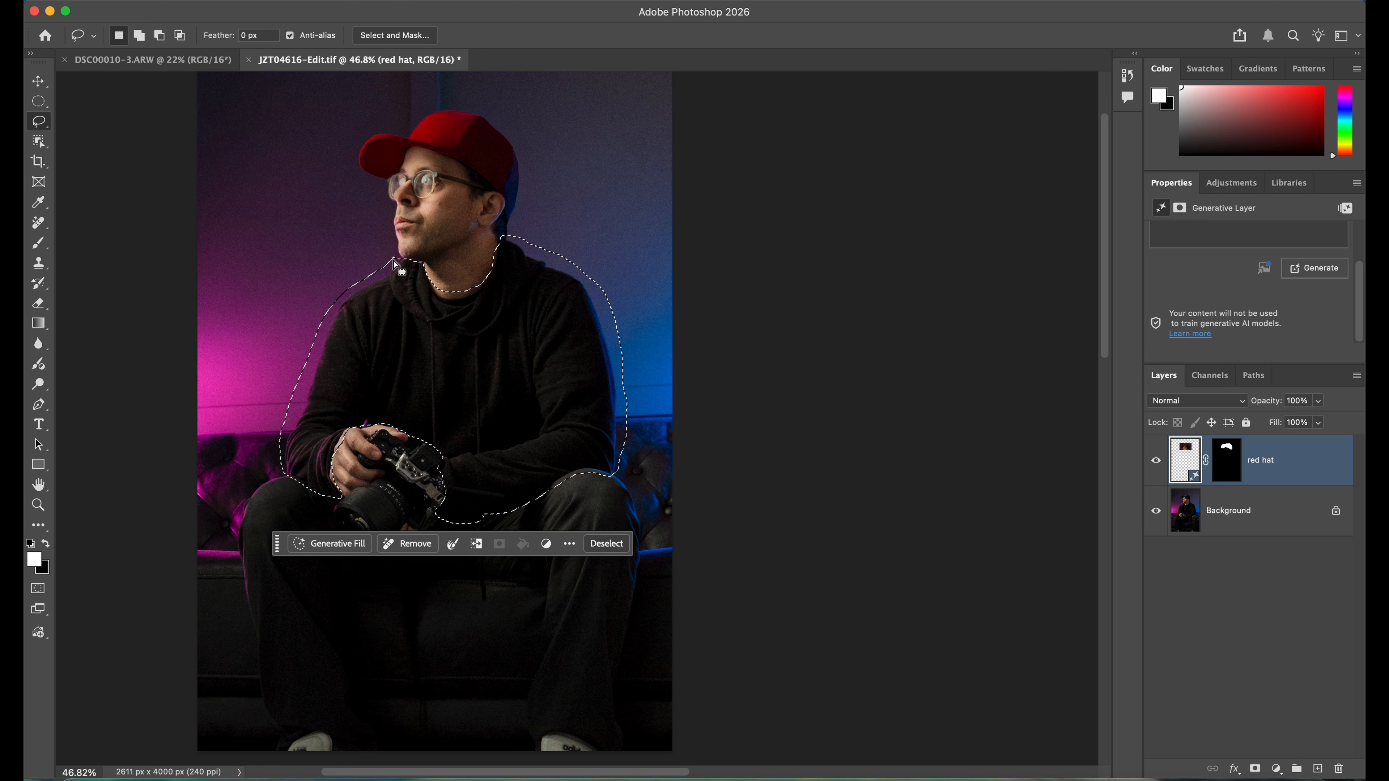
Run Generative Fill on the selected hoodie with the prompt "Leather jacket" and preview the second and third variations.
{"action": "left_click", "coordinate": [338, 544]}
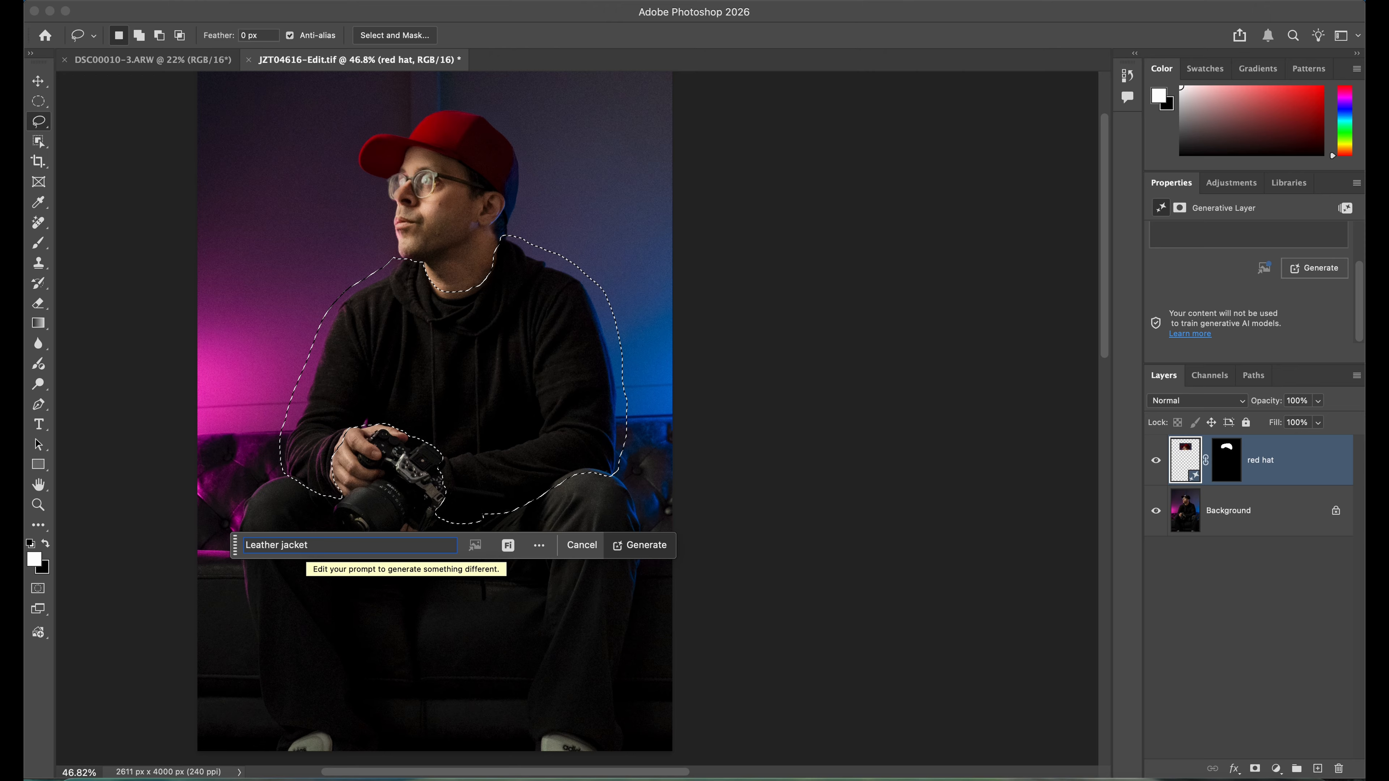
{"action": "left_click", "coordinate": [650, 545]}
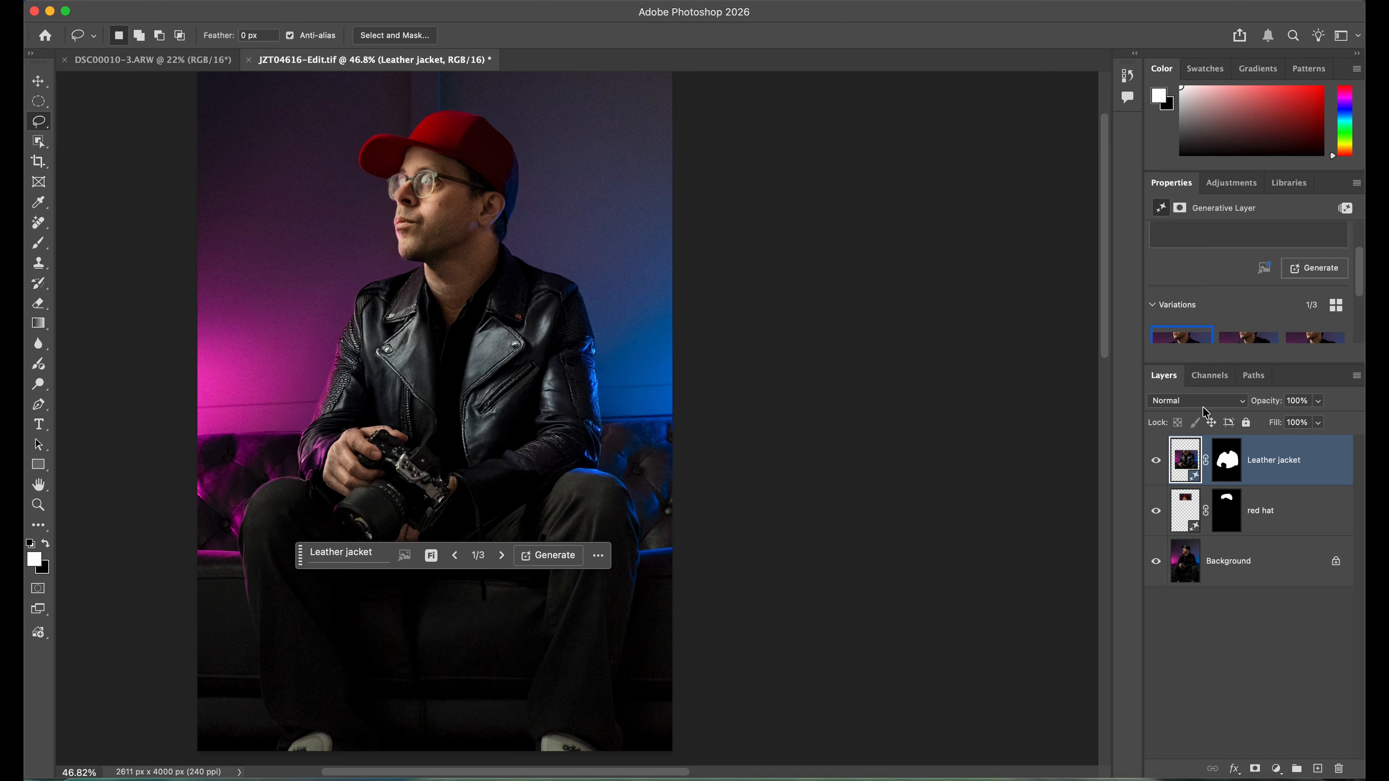
{"action": "scroll", "coordinate": [1209, 314], "scroll_direction": "down", "scroll_amount": 2}
{"action": "left_click", "coordinate": [1248, 301]}
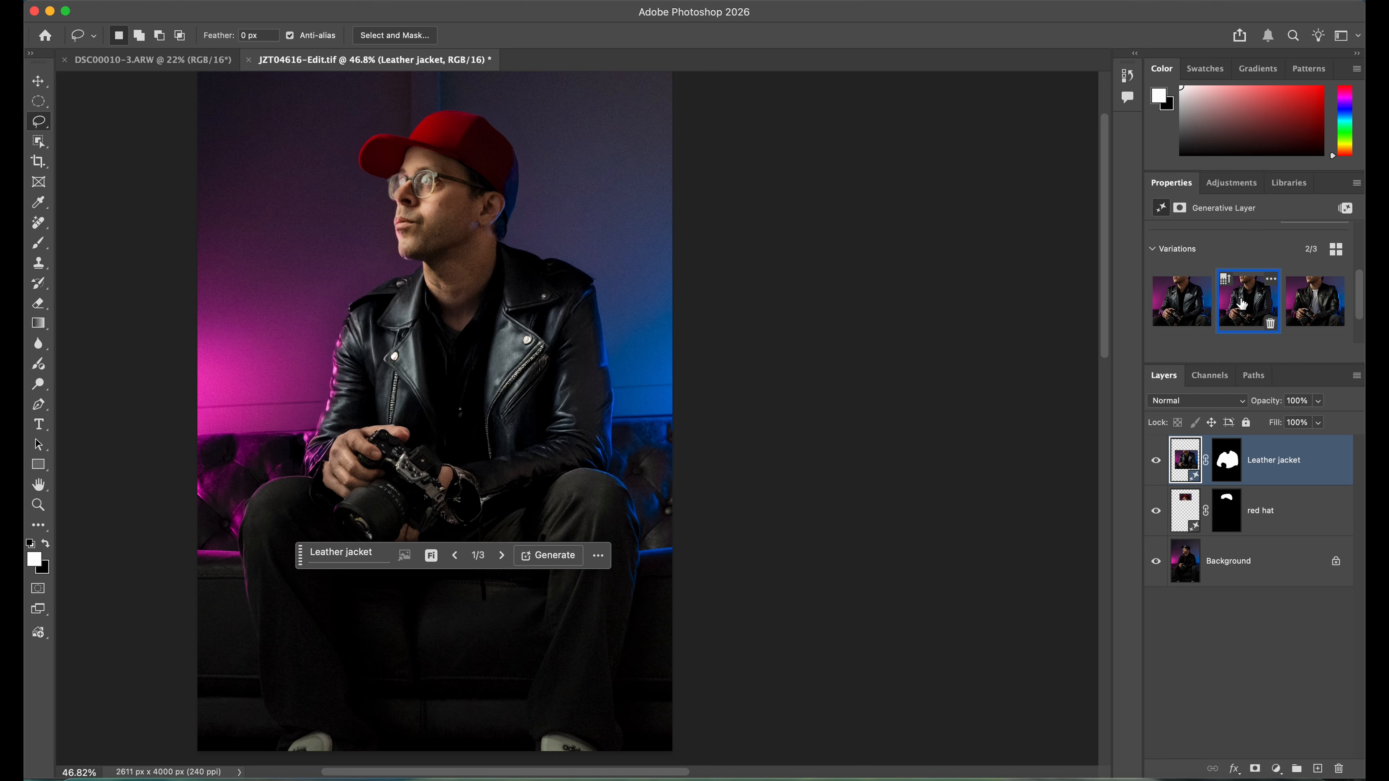
{"action": "left_click_drag", "start_coordinate": [299, 555], "coordinate": [250, 648]}
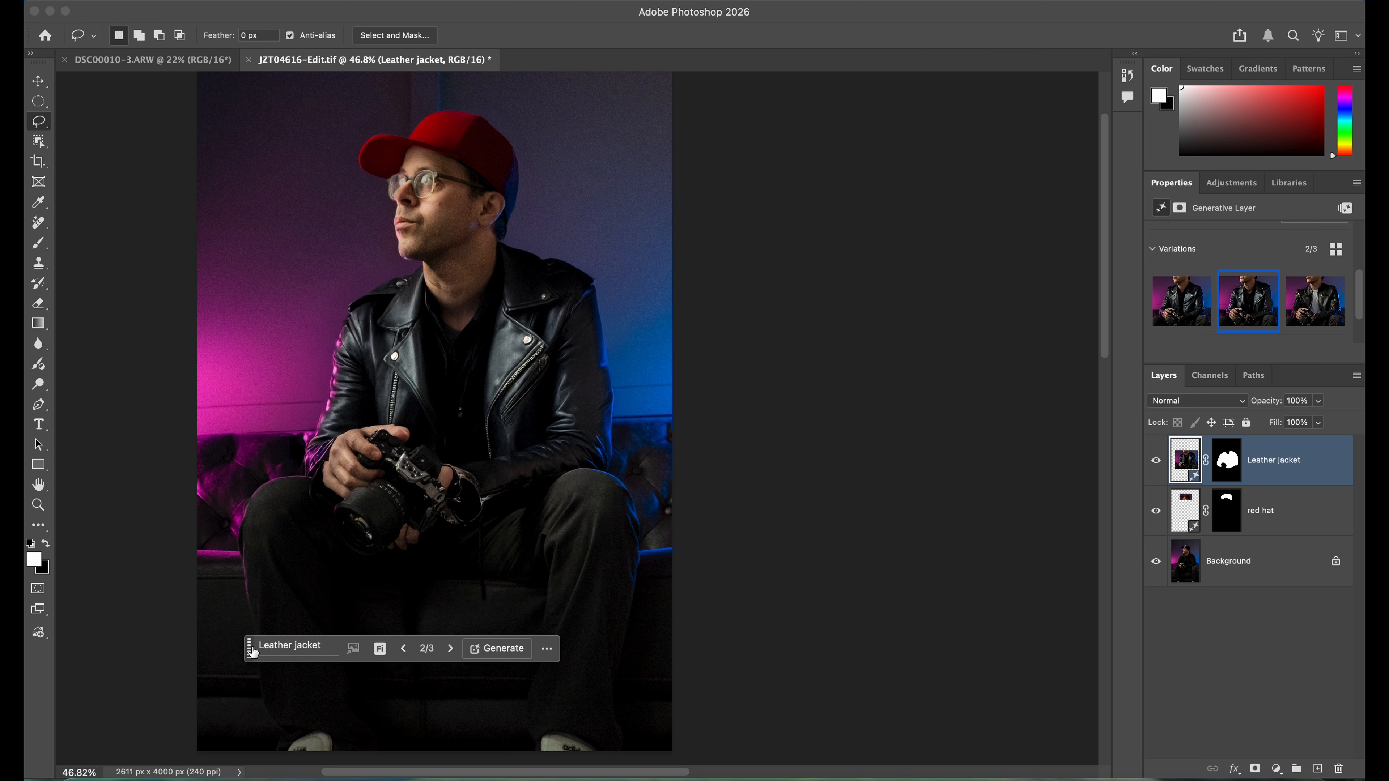
{"action": "left_click", "coordinate": [1301, 301]}
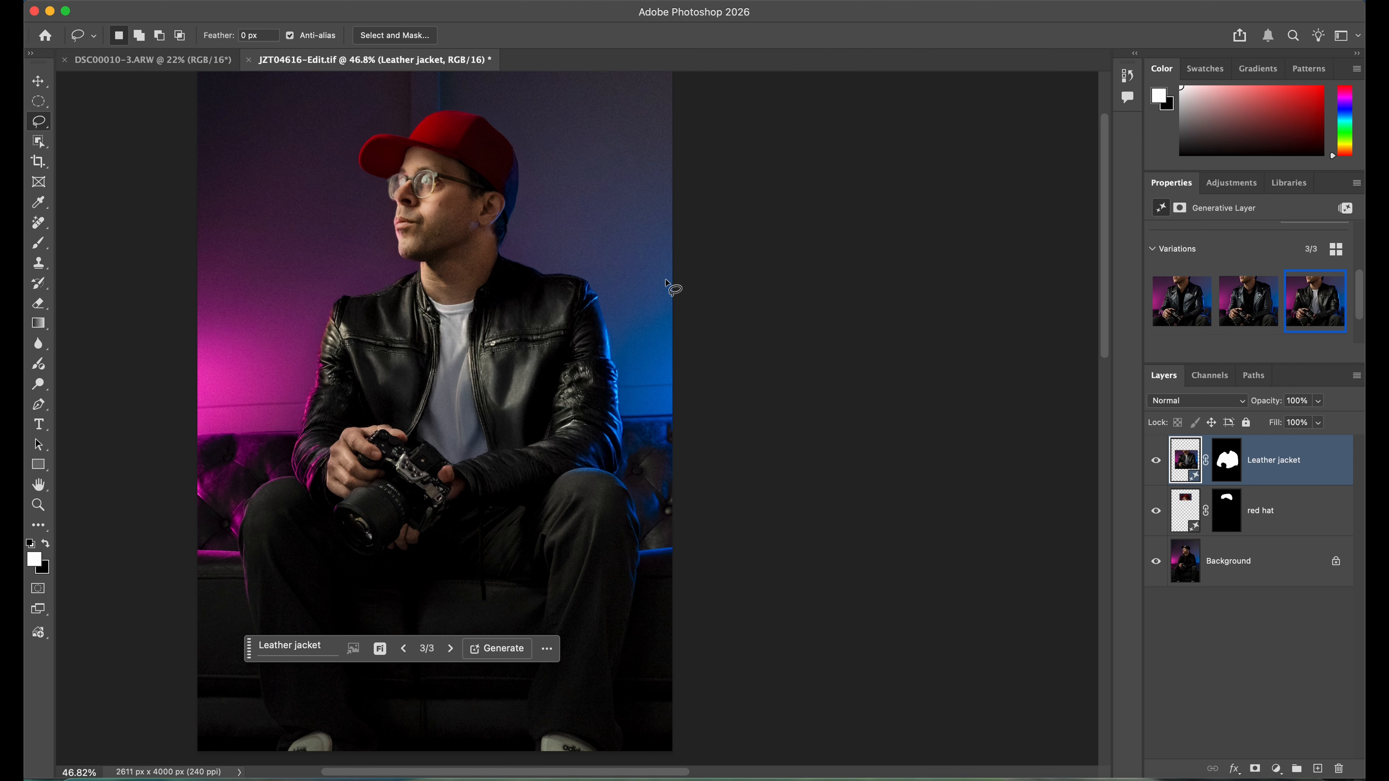
Compare the first two leather jacket variations up close around the hands and camera, ending on the third variation.
{"action": "scroll", "coordinate": [672, 289], "scroll_direction": "down", "scroll_amount": 1}
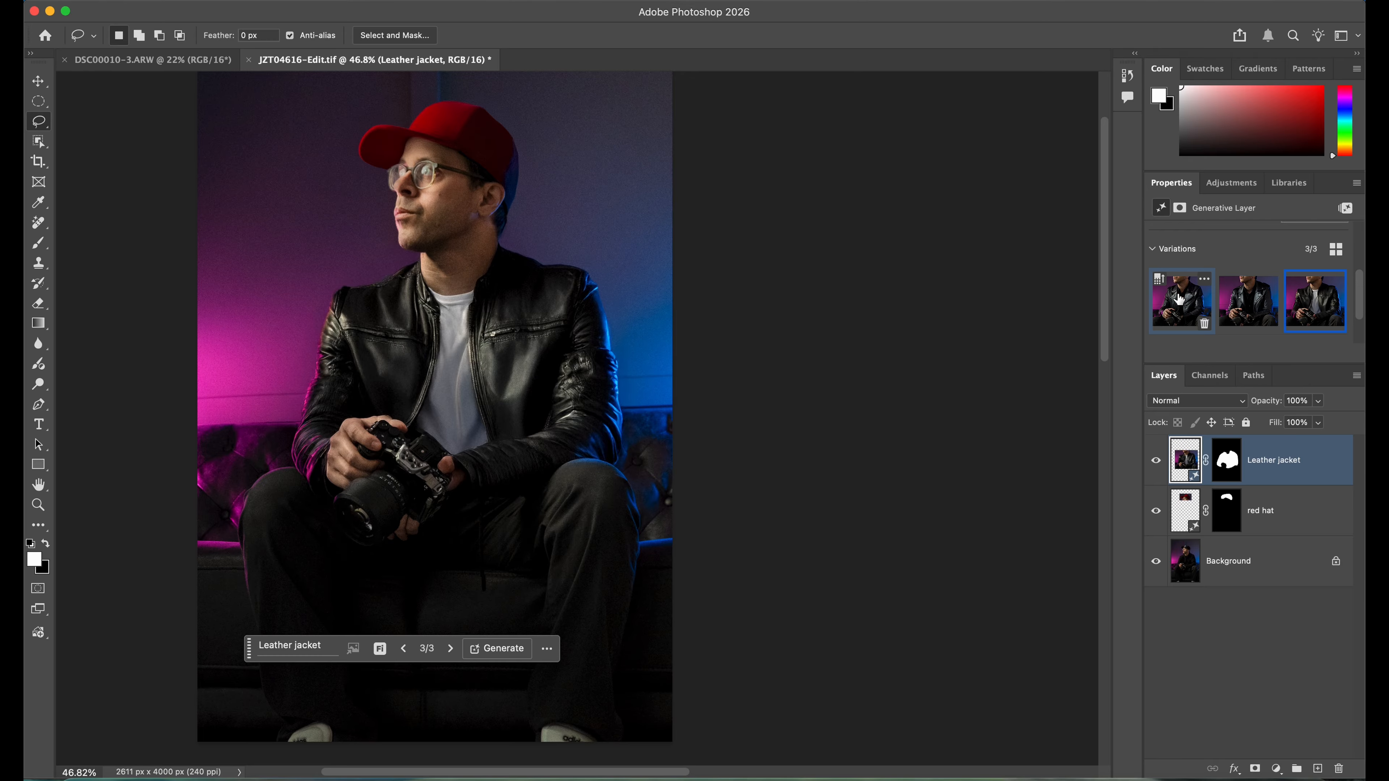
{"action": "left_click", "coordinate": [1179, 299]}
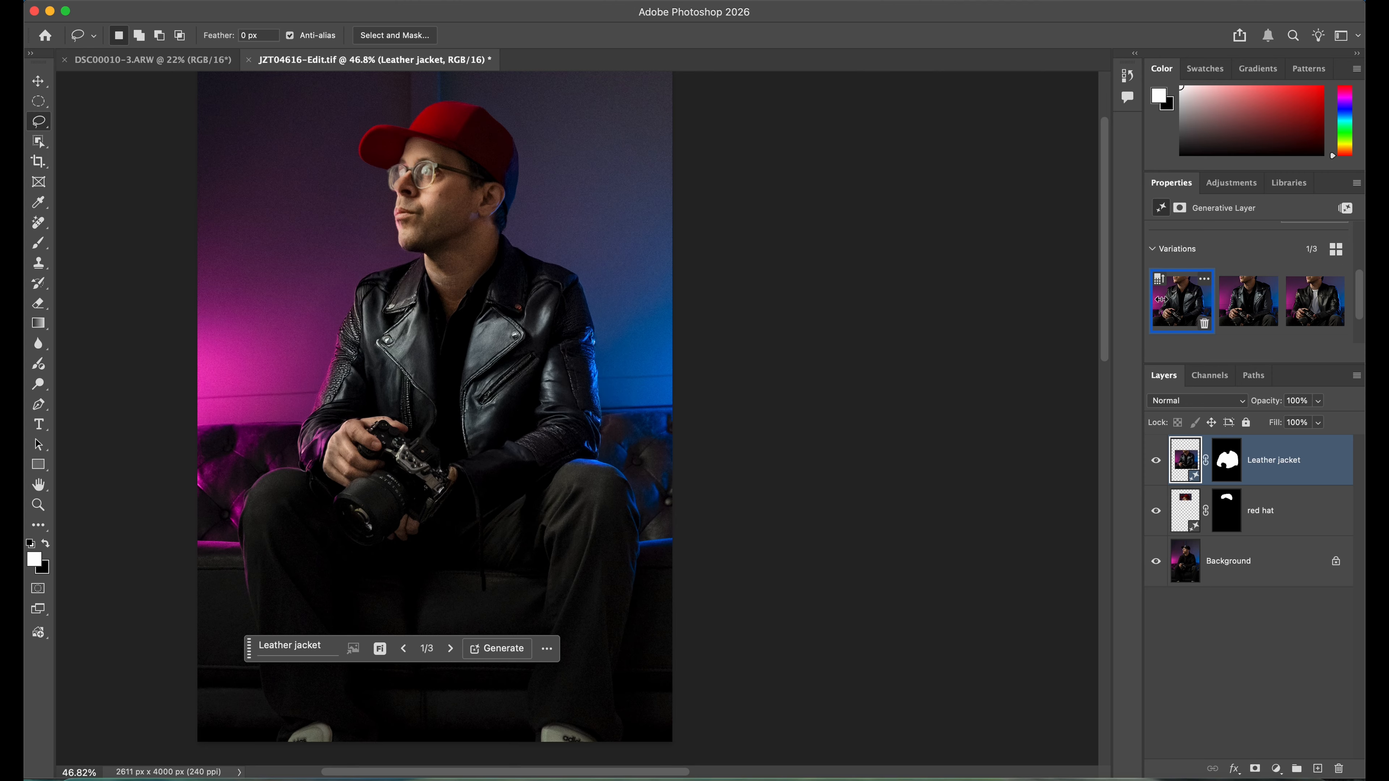
{"action": "scroll", "coordinate": [322, 413], "scroll_direction": "up", "scroll_amount": 3}
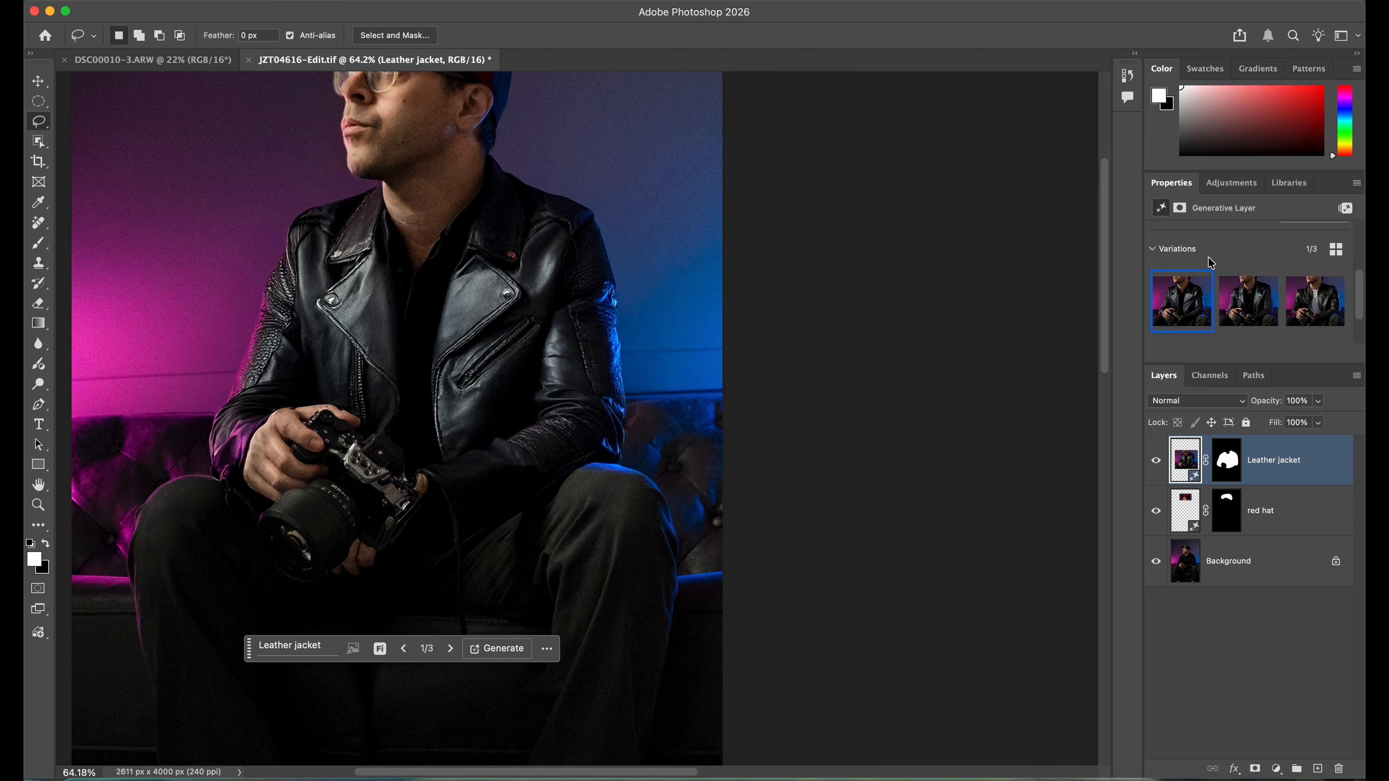
{"action": "left_click", "coordinate": [1259, 293]}
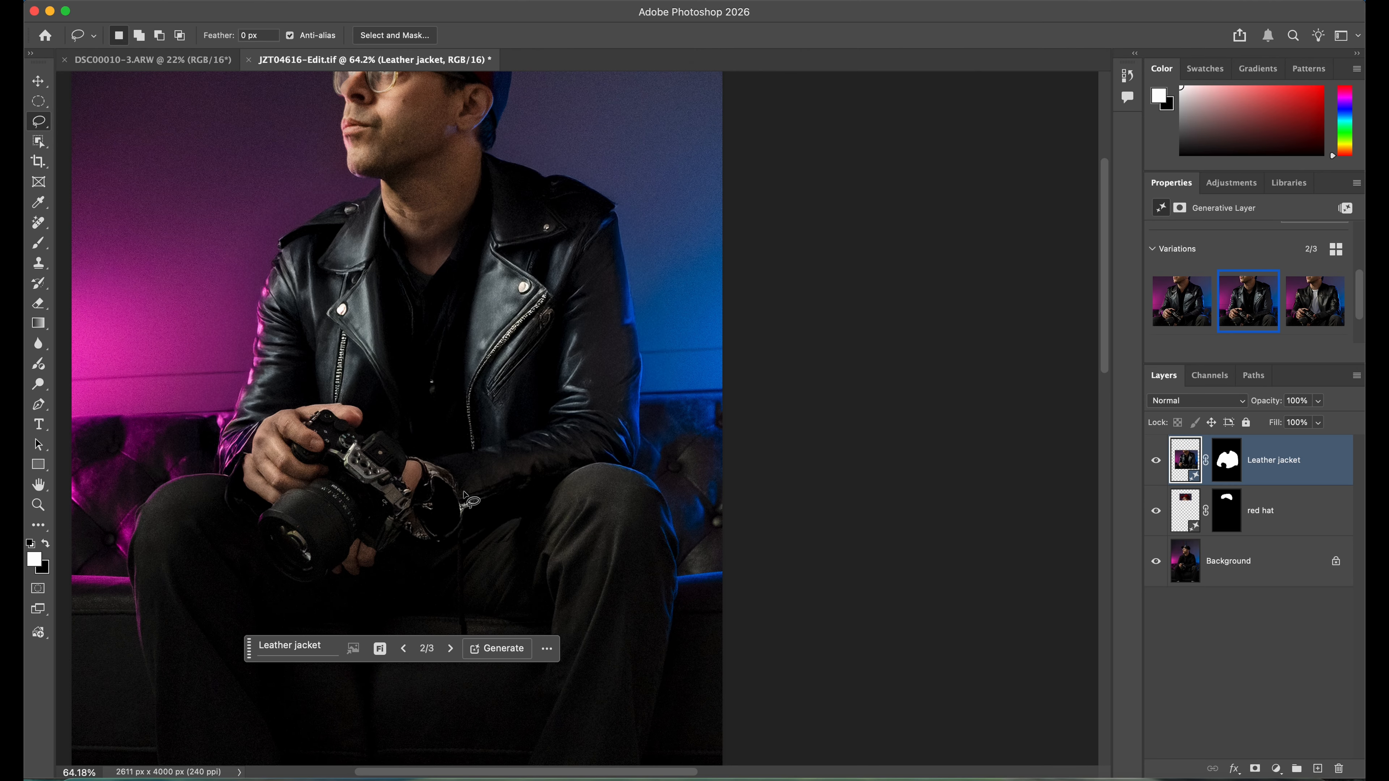
{"action": "scroll", "coordinate": [235, 452], "scroll_direction": "up", "scroll_amount": 2}
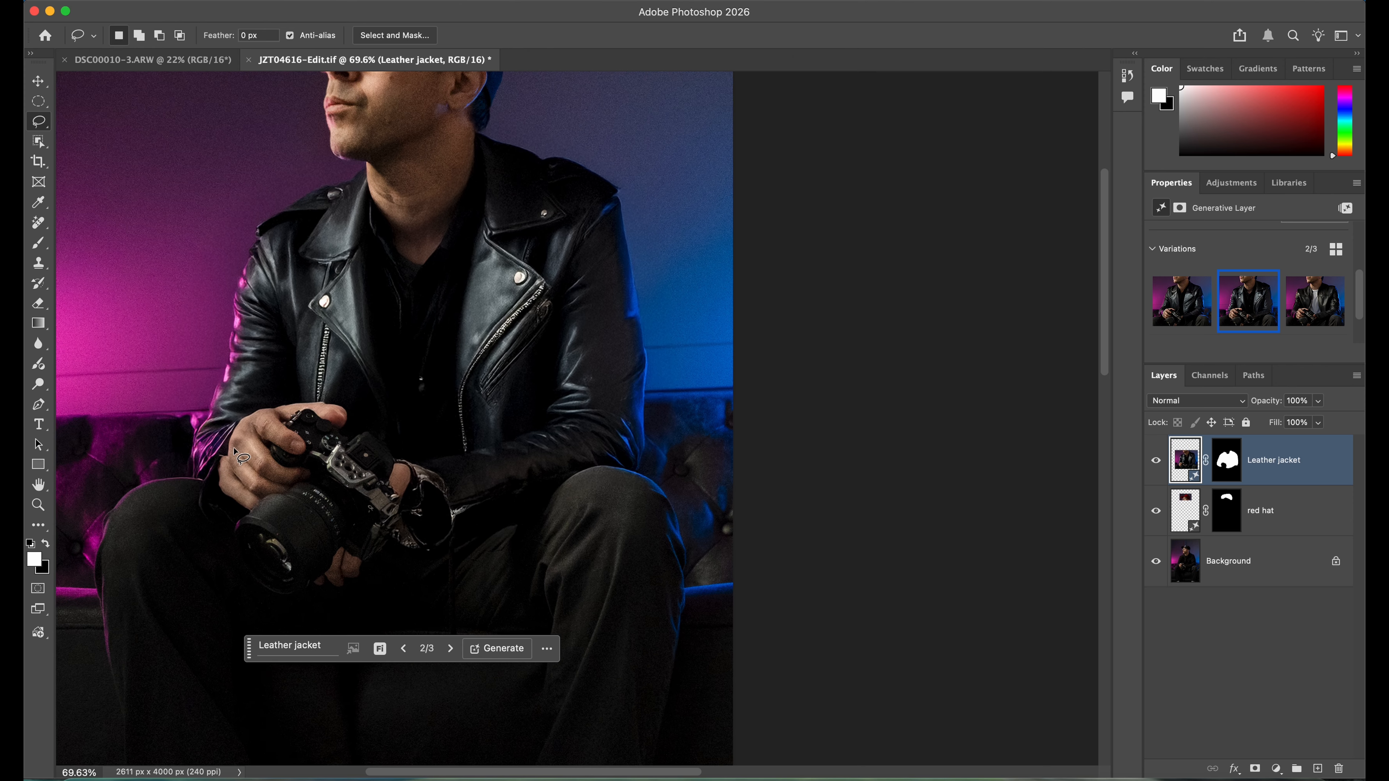
{"action": "scroll", "coordinate": [219, 476], "scroll_direction": "down", "scroll_amount": 3}
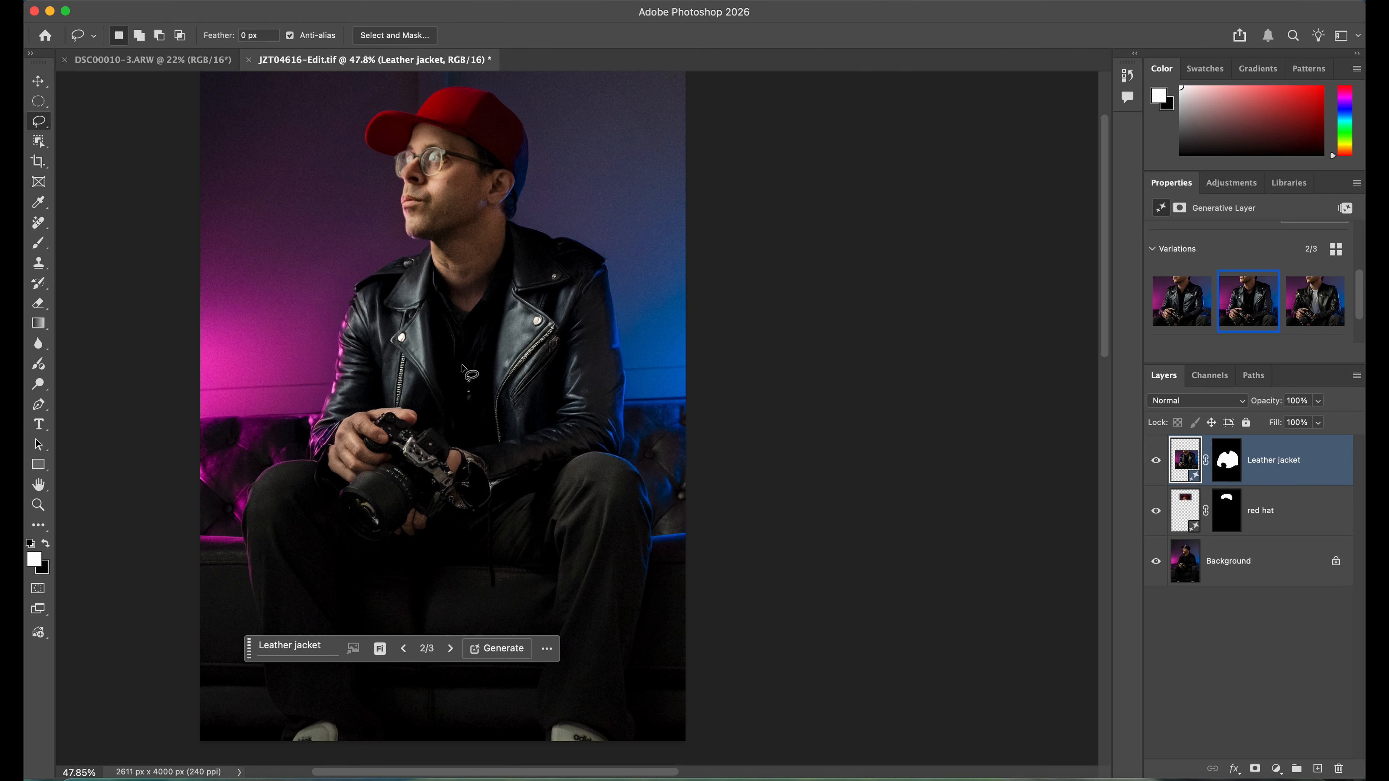
{"action": "scroll", "coordinate": [447, 374], "scroll_direction": "up", "scroll_amount": 3}
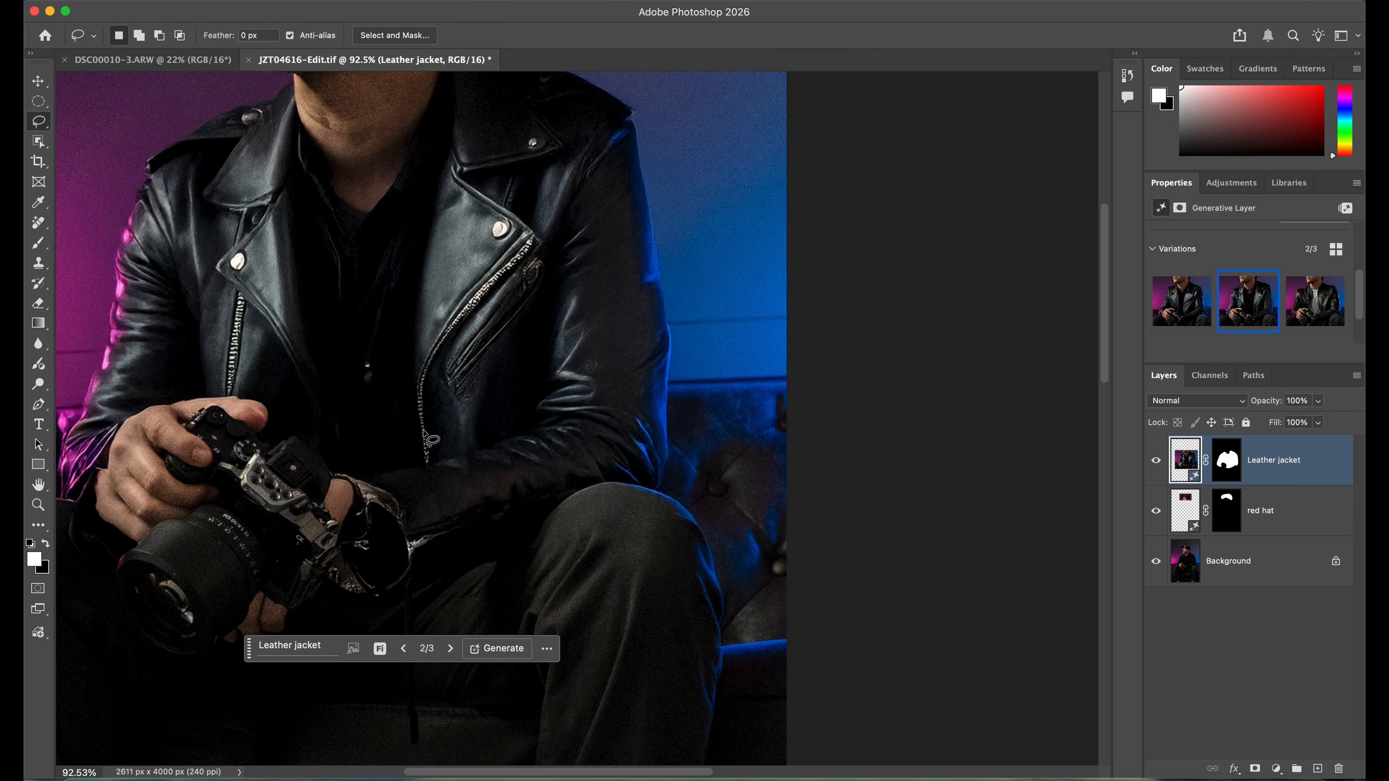
{"action": "scroll", "coordinate": [424, 432], "scroll_direction": "down", "scroll_amount": 3}
{"action": "scroll", "coordinate": [424, 432], "scroll_direction": "left", "scroll_amount": 2}
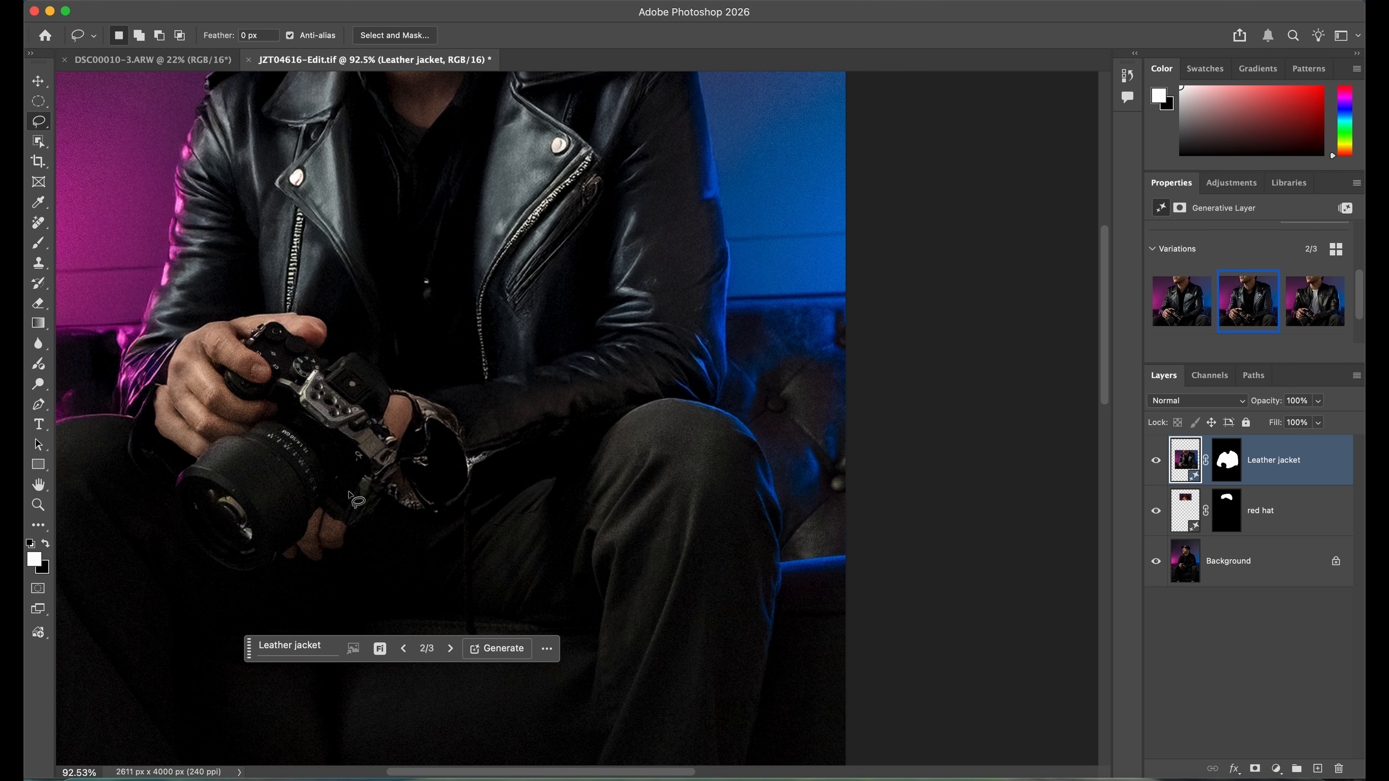
{"action": "scroll", "coordinate": [421, 441], "scroll_direction": "down", "scroll_amount": 5}
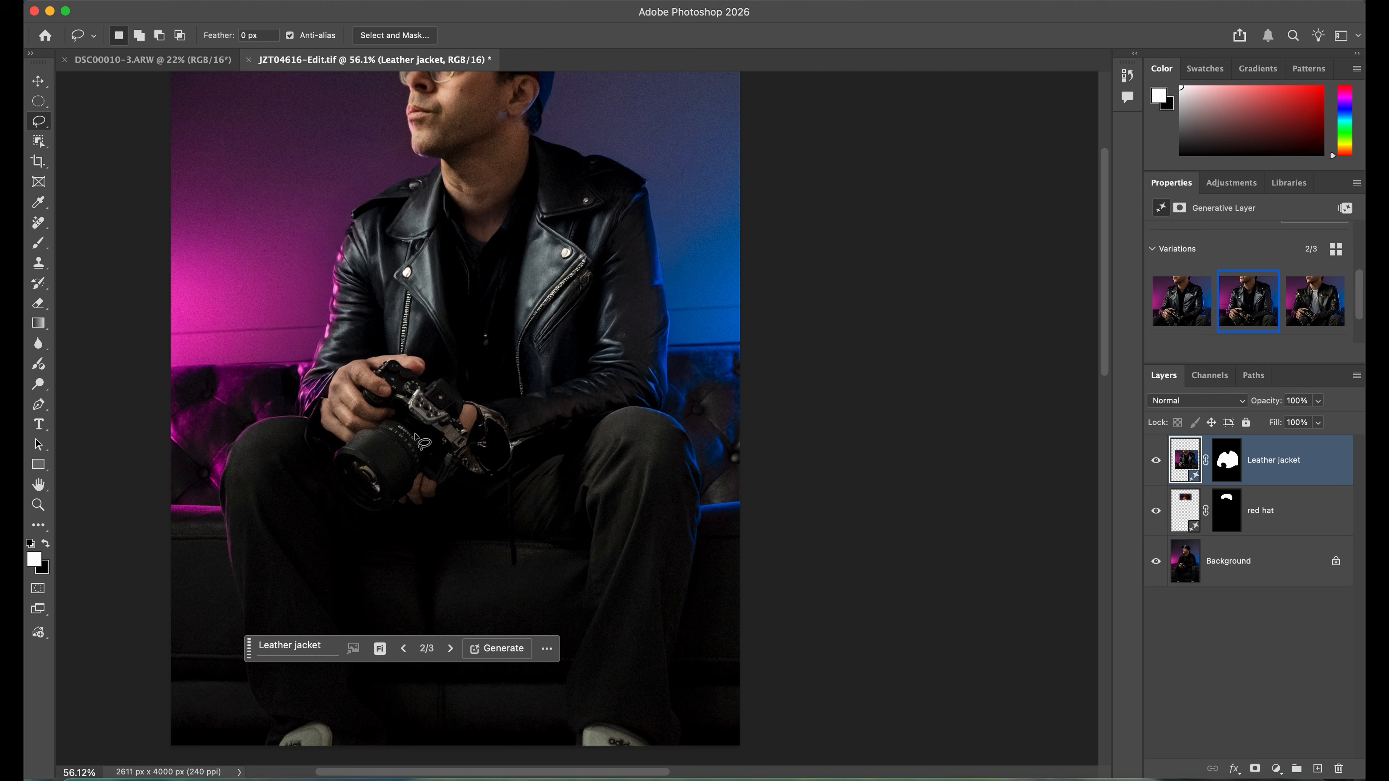
{"action": "left_click", "coordinate": [1182, 311]}
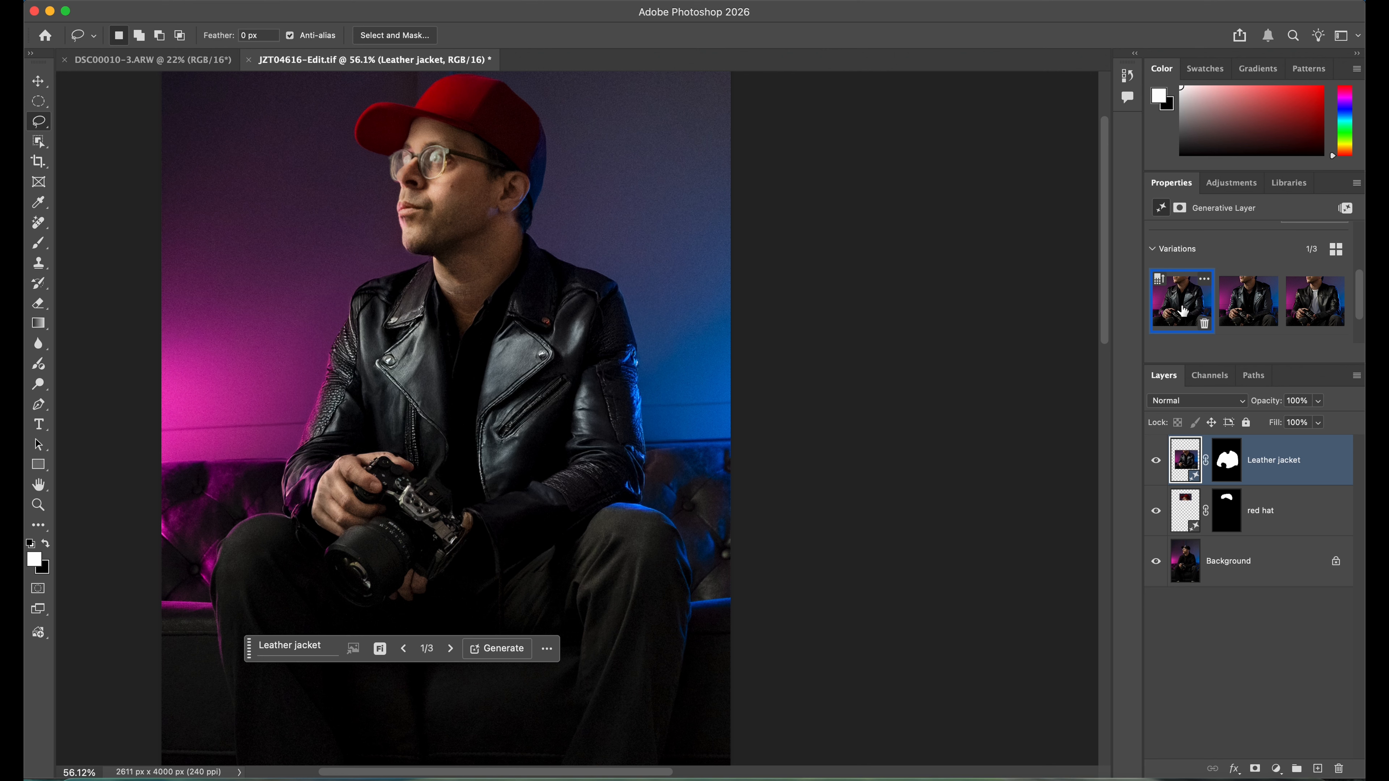
{"action": "left_click", "coordinate": [1324, 302]}
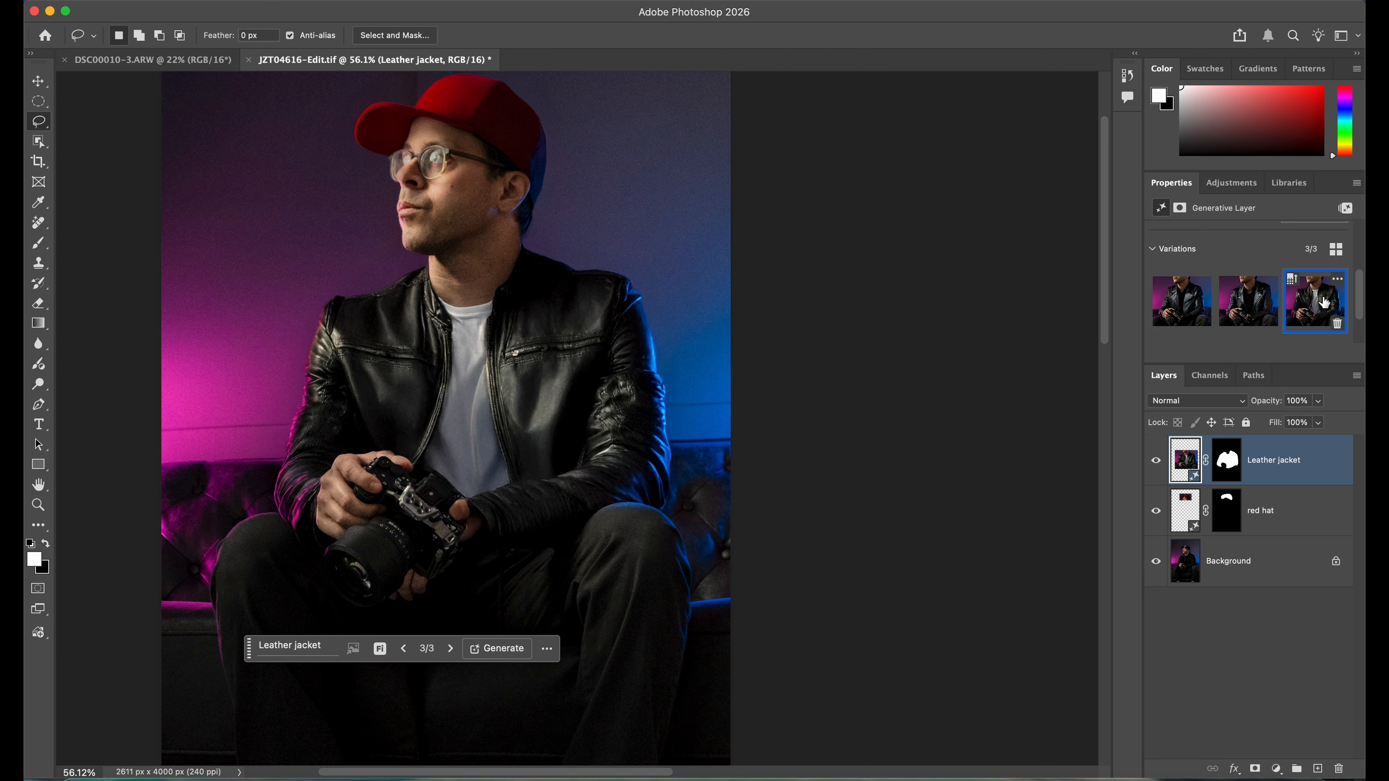
Toggle the Leather jacket and red hat layers off and on to compare the edits with the original photo.
{"action": "key", "text": "super+minus"}
{"action": "key", "text": "super+minus"}
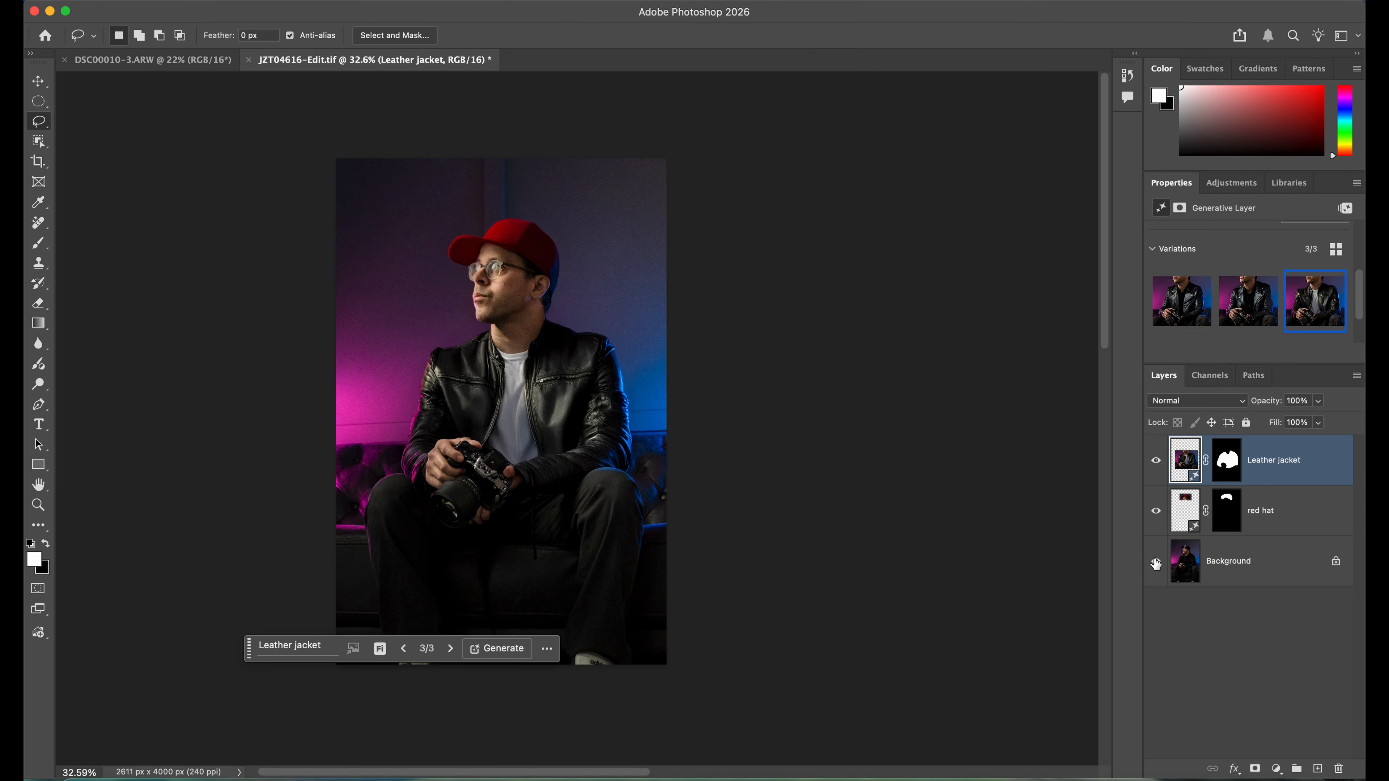
{"action": "left_click", "coordinate": [1157, 461]}
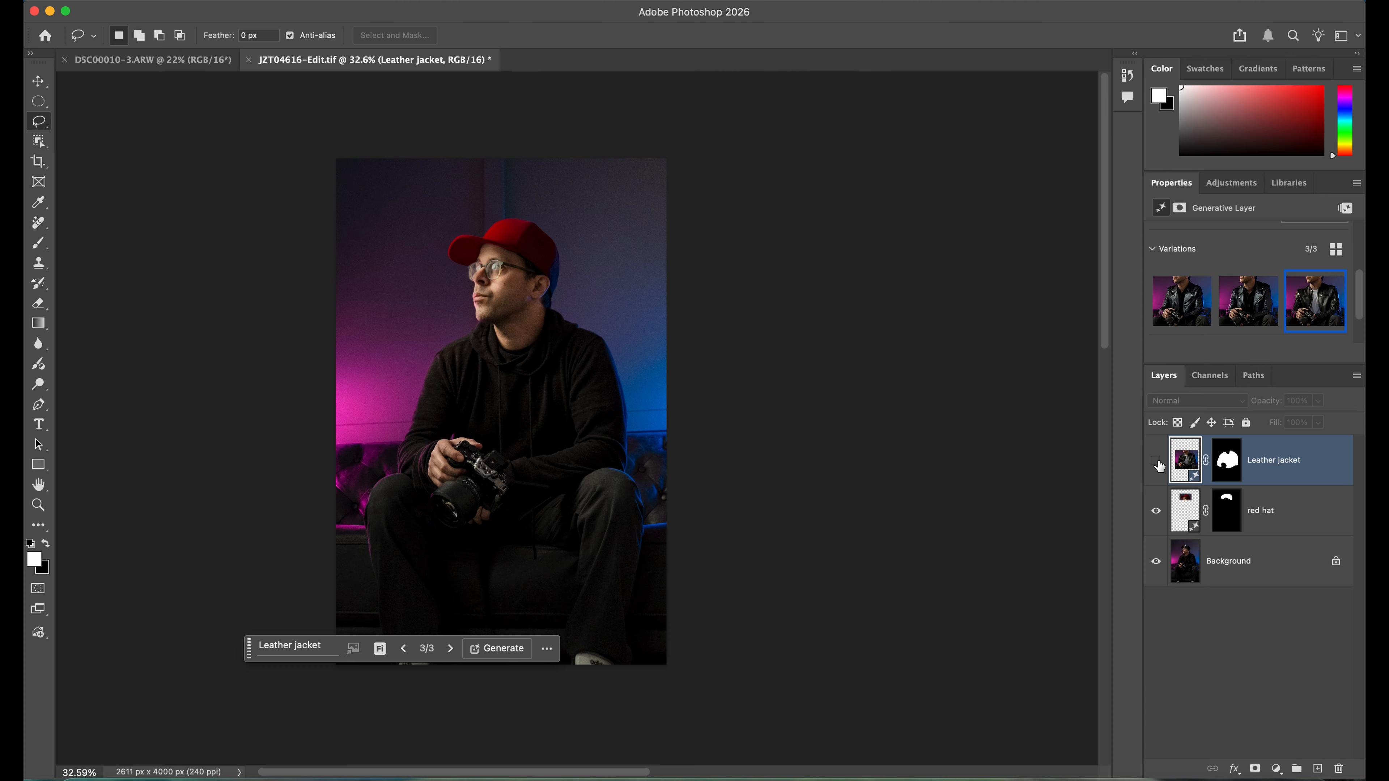
{"action": "left_click", "coordinate": [1158, 463]}
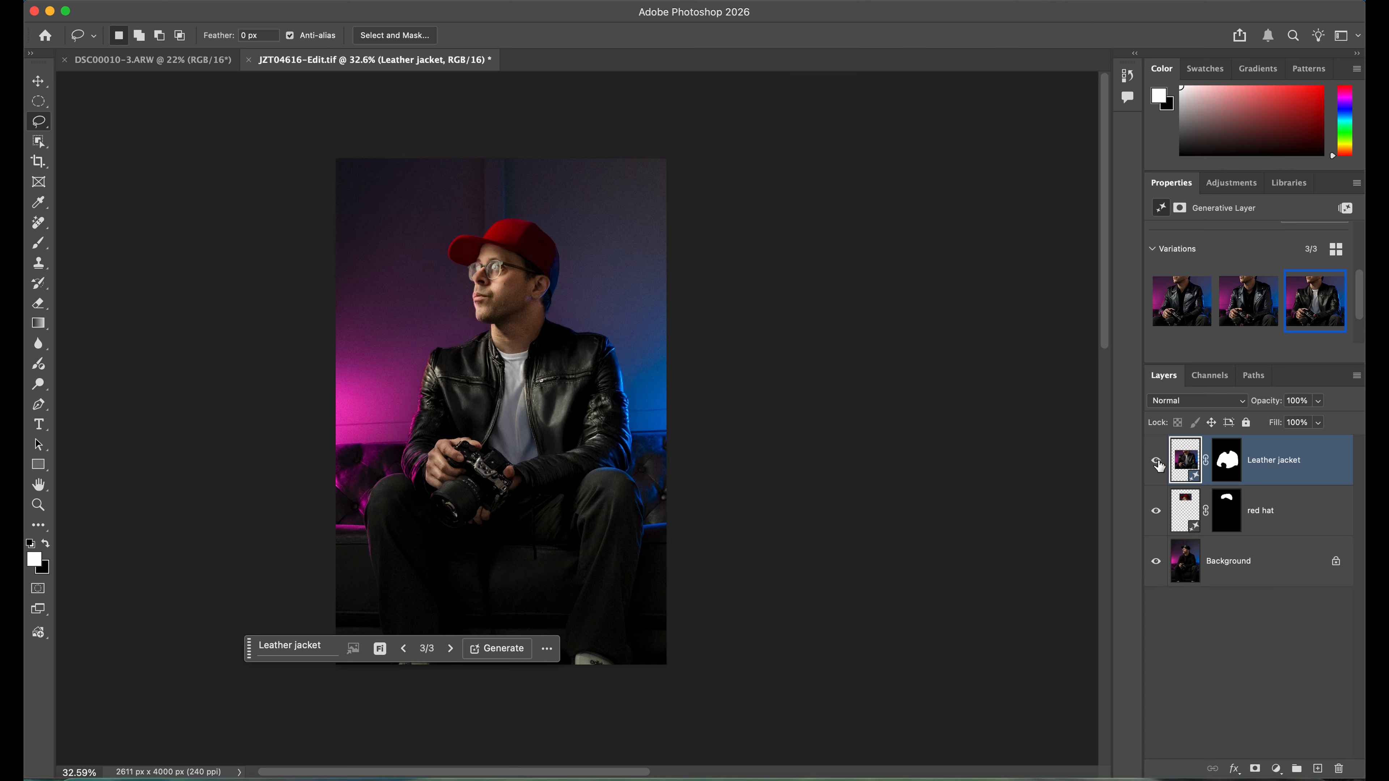
{"action": "left_click", "coordinate": [1158, 463]}
{"action": "left_click", "coordinate": [1158, 463]}
{"action": "left_click", "coordinate": [1157, 461]}
{"action": "left_click", "coordinate": [1157, 512]}
{"action": "left_click", "coordinate": [1159, 512]}
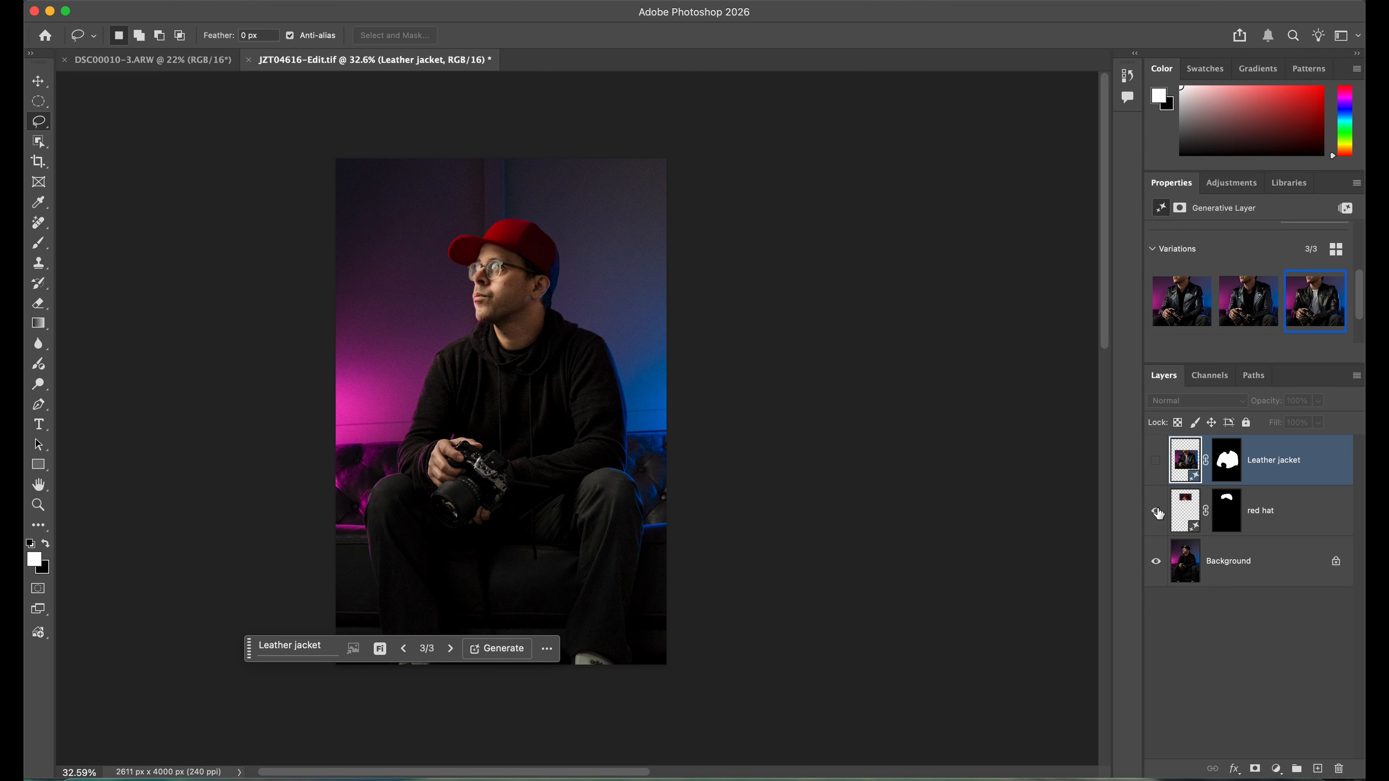
{"action": "left_click", "coordinate": [1157, 462]}
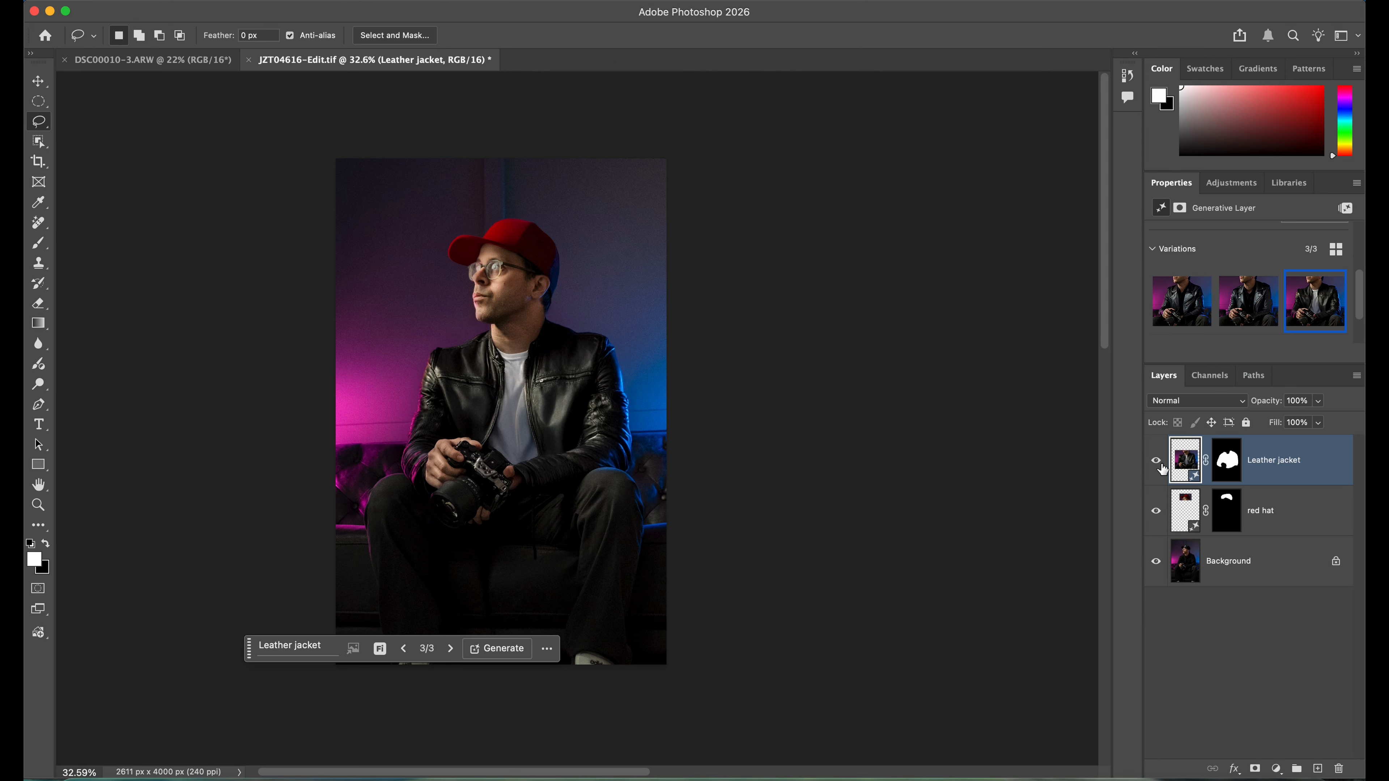
Delete the Leather jacket and red hat generative layers, keeping only the Background layer.
{"action": "scroll", "coordinate": [590, 291], "scroll_direction": "up", "scroll_amount": 5}
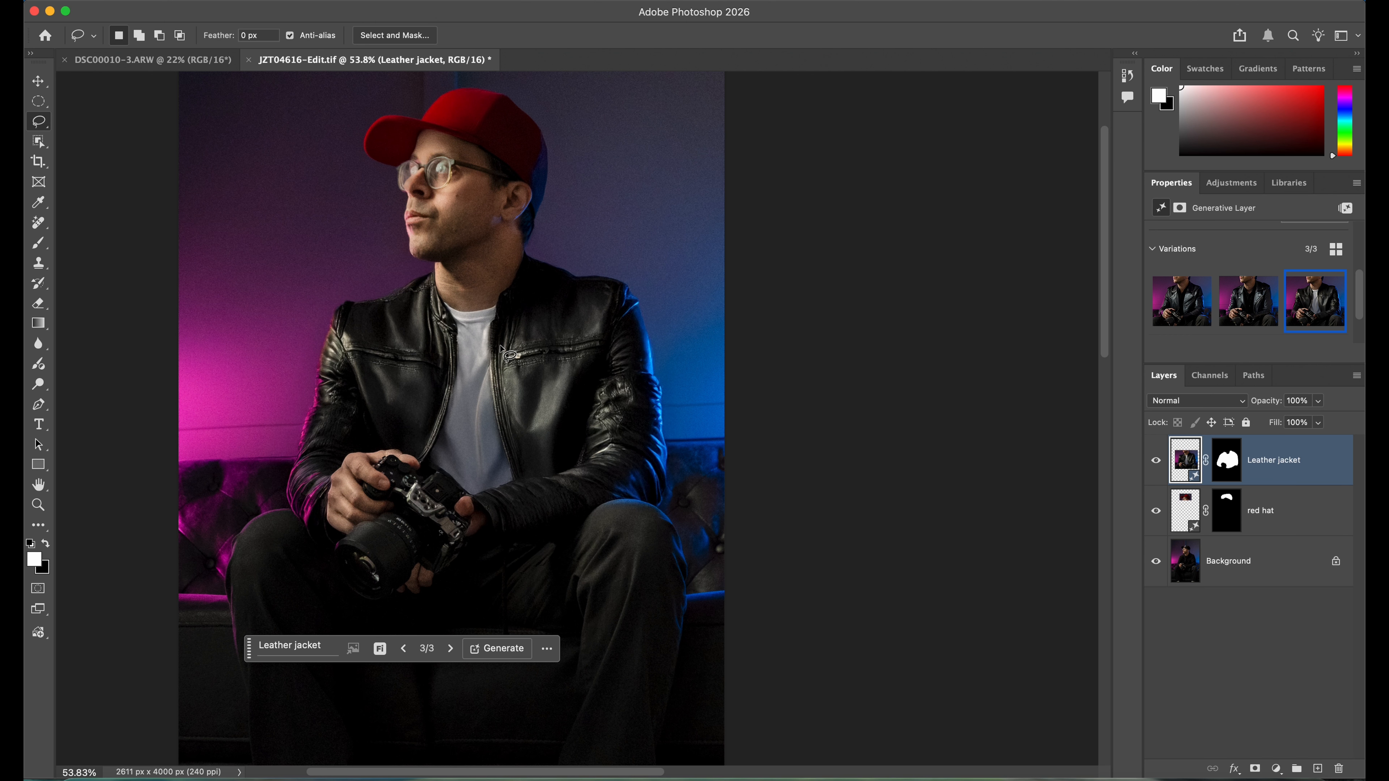
{"action": "scroll", "coordinate": [495, 350], "scroll_direction": "down", "scroll_amount": 5}
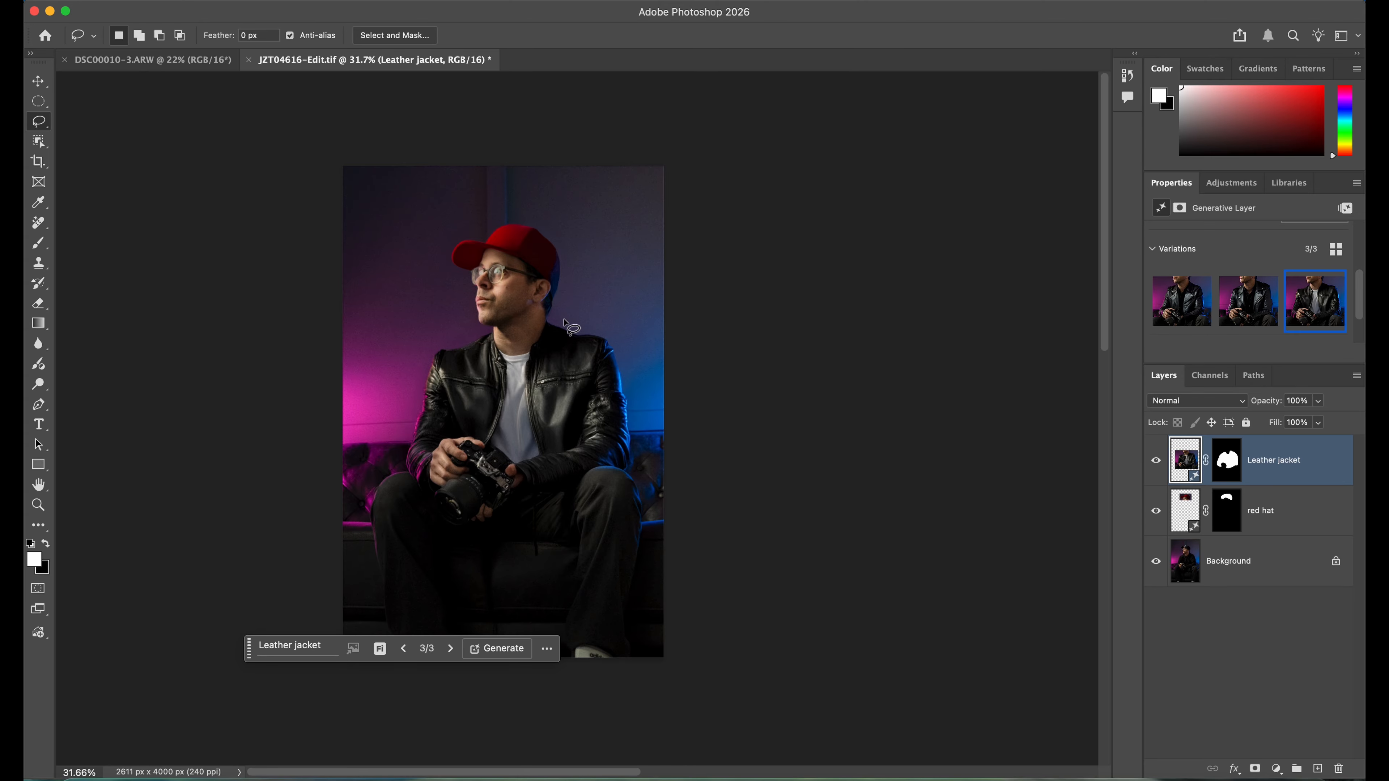
{"action": "scroll", "coordinate": [564, 302], "scroll_direction": "up", "scroll_amount": 3}
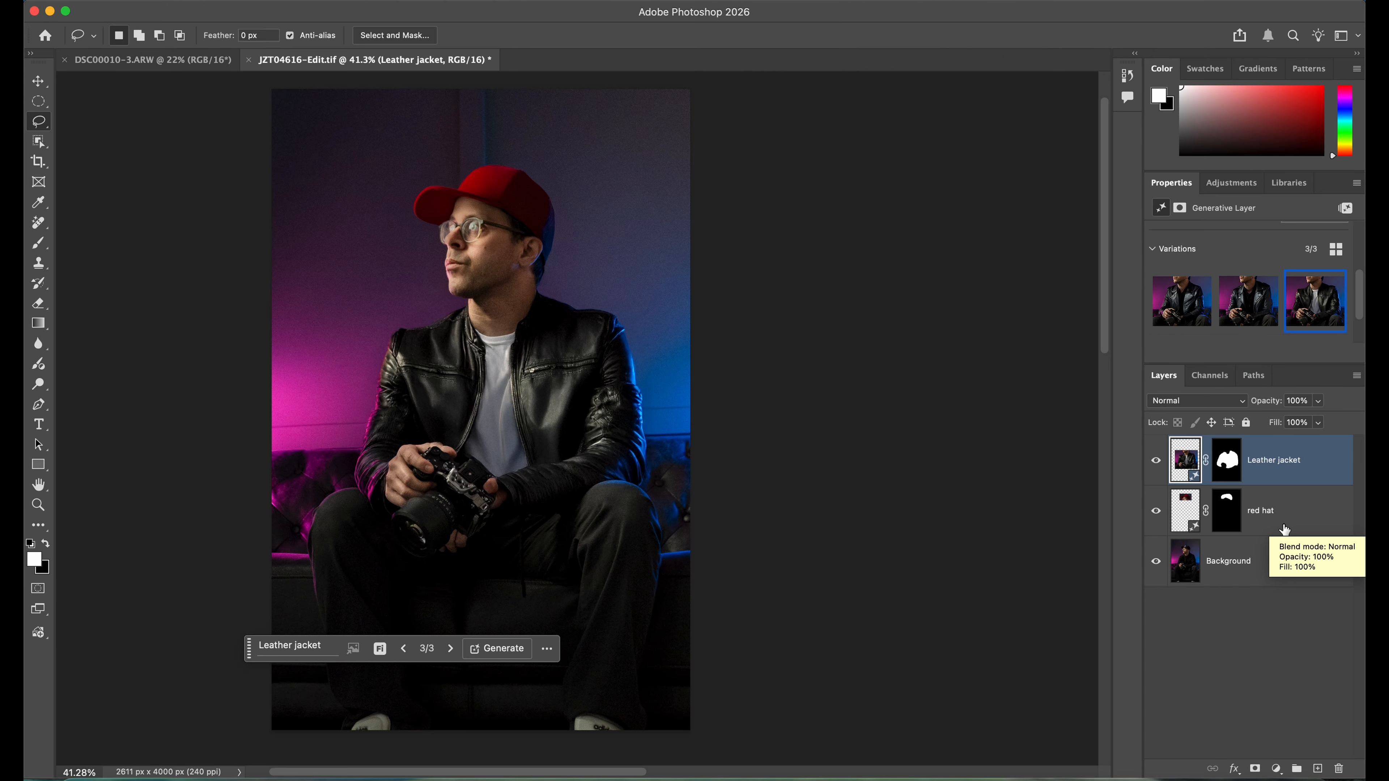
{"action": "scroll", "coordinate": [470, 191], "scroll_direction": "up", "scroll_amount": 2}
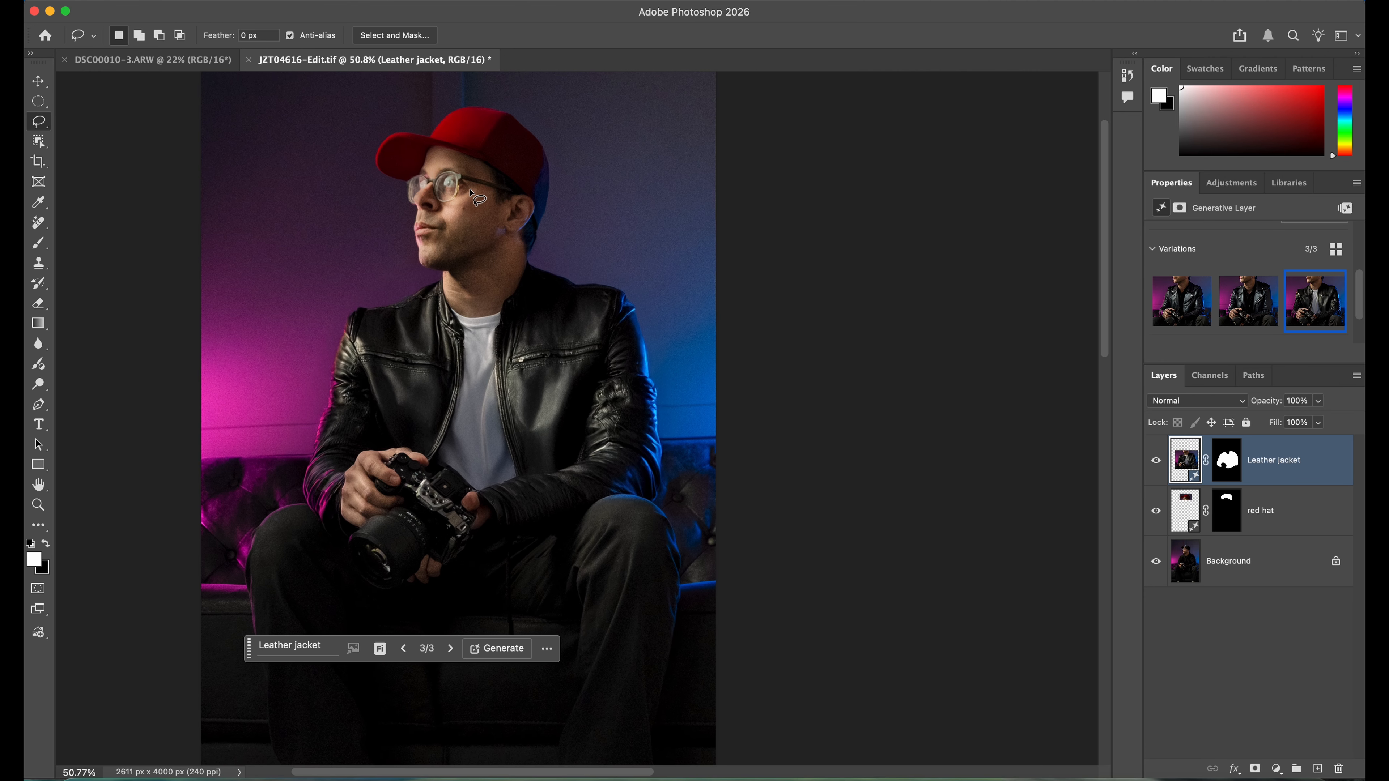
{"action": "scroll", "coordinate": [471, 191], "scroll_direction": "down", "scroll_amount": 4}
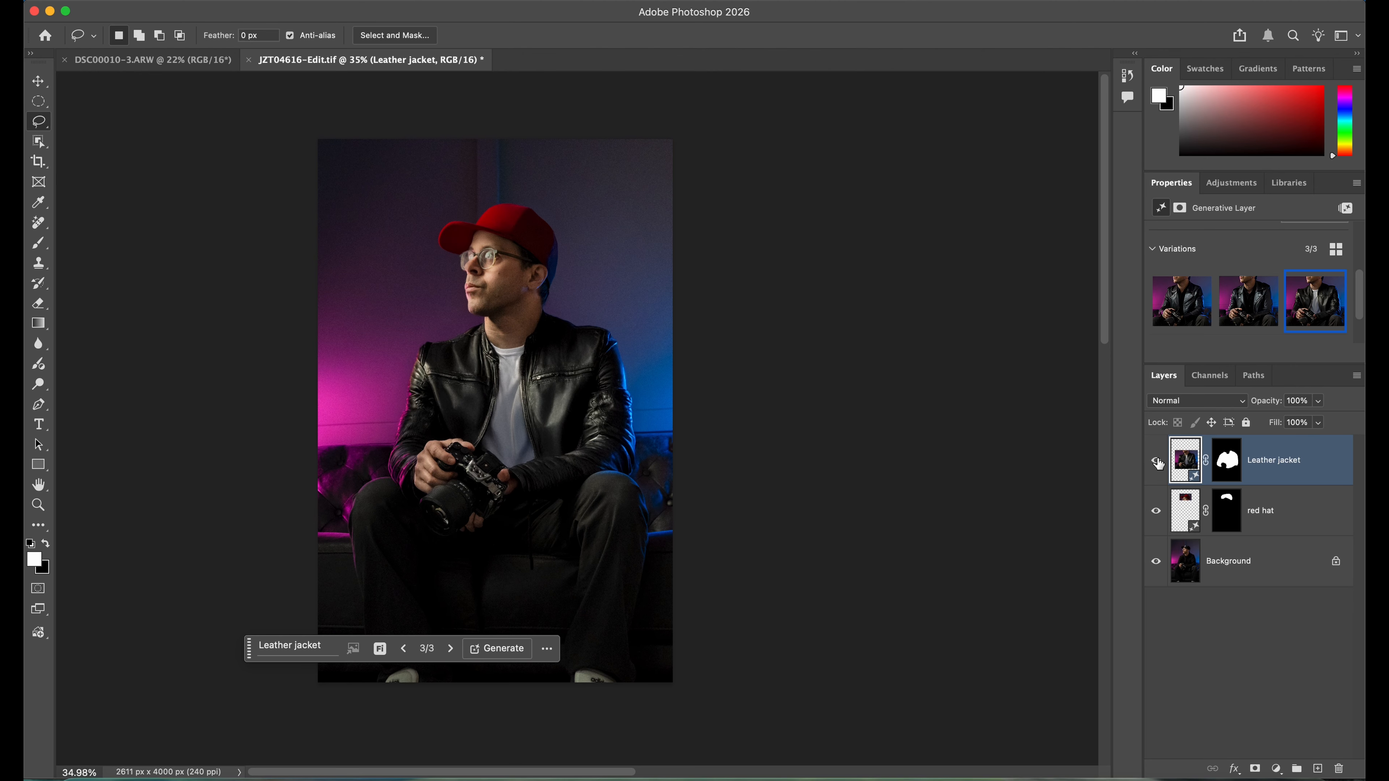
{"action": "key", "text": "BackSpace"}
{"action": "key", "text": "BackSpace"}
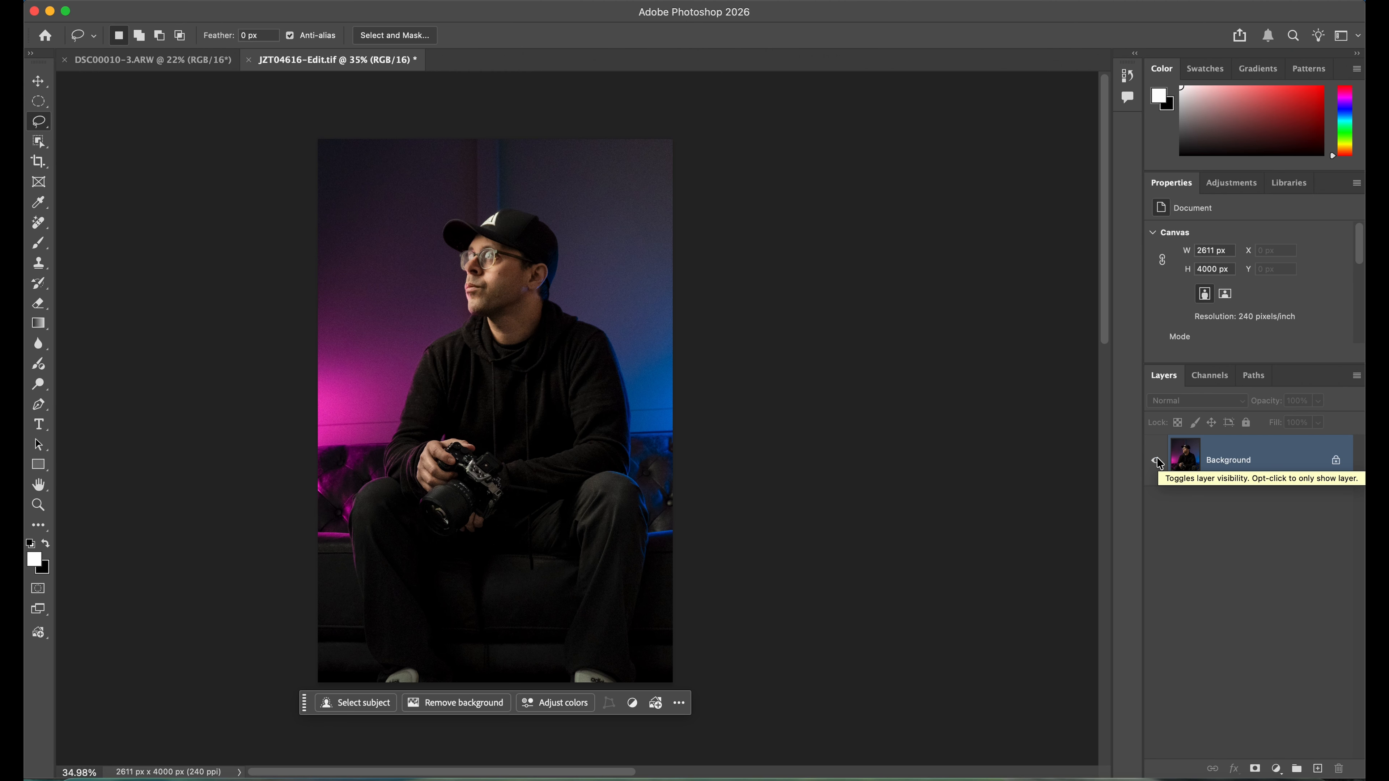
Draw a Lasso selection about 550 px wide and 640 px tall around the vertical wall lines above the cap.
{"action": "scroll", "coordinate": [548, 174], "scroll_direction": "up", "scroll_amount": 3}
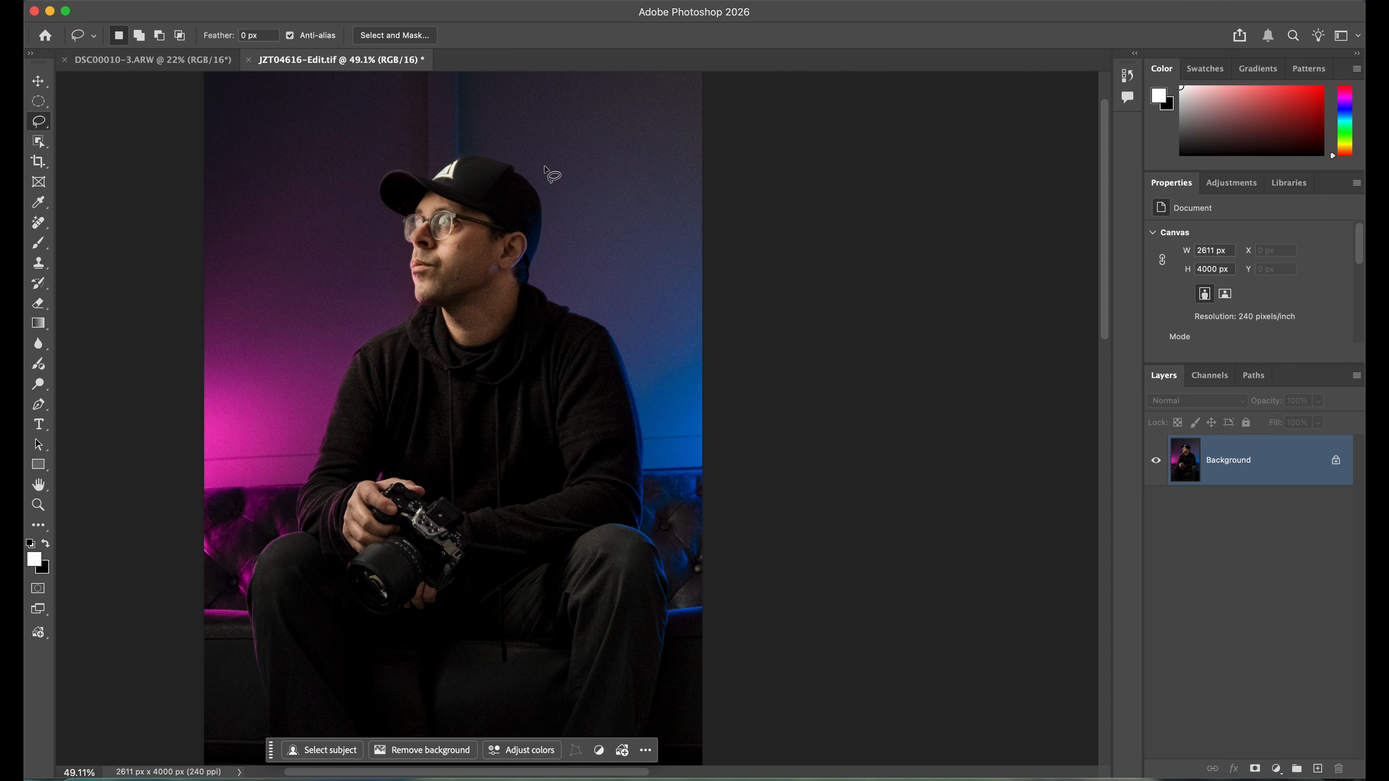
{"action": "scroll", "coordinate": [548, 174], "scroll_direction": "up", "scroll_amount": 3}
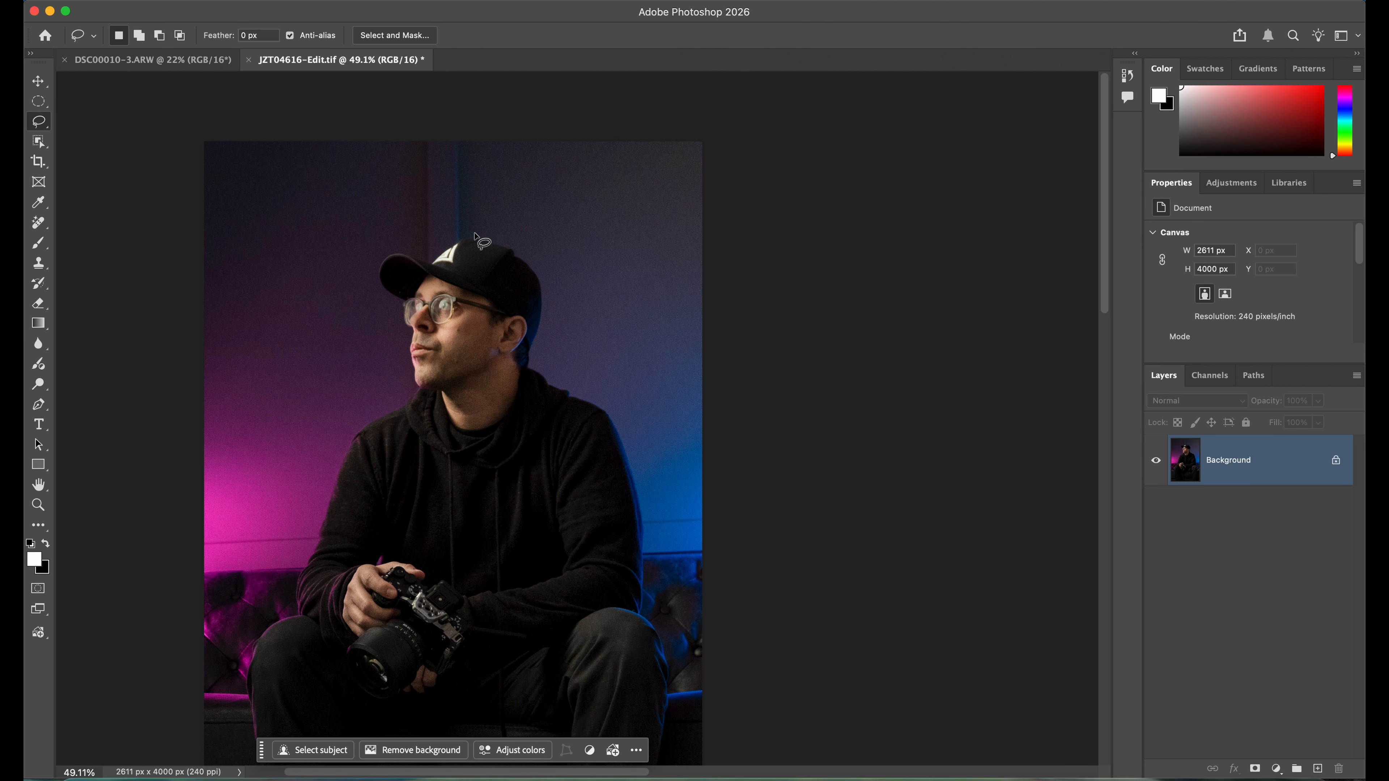
{"action": "left_click", "coordinate": [496, 154]}
{"action": "mouse_move", "coordinate": [498, 175]}
{"action": "left_mouse_down"}
{"action": "mouse_move", "coordinate": [444, 121]}
{"action": "mouse_move", "coordinate": [419, 128]}
{"action": "mouse_move", "coordinate": [399, 157]}
{"action": "mouse_move", "coordinate": [403, 237]}
{"action": "mouse_move", "coordinate": [431, 261]}
{"action": "mouse_move", "coordinate": [471, 237]}
{"action": "mouse_move", "coordinate": [498, 173]}
{"action": "left_mouse_up"}
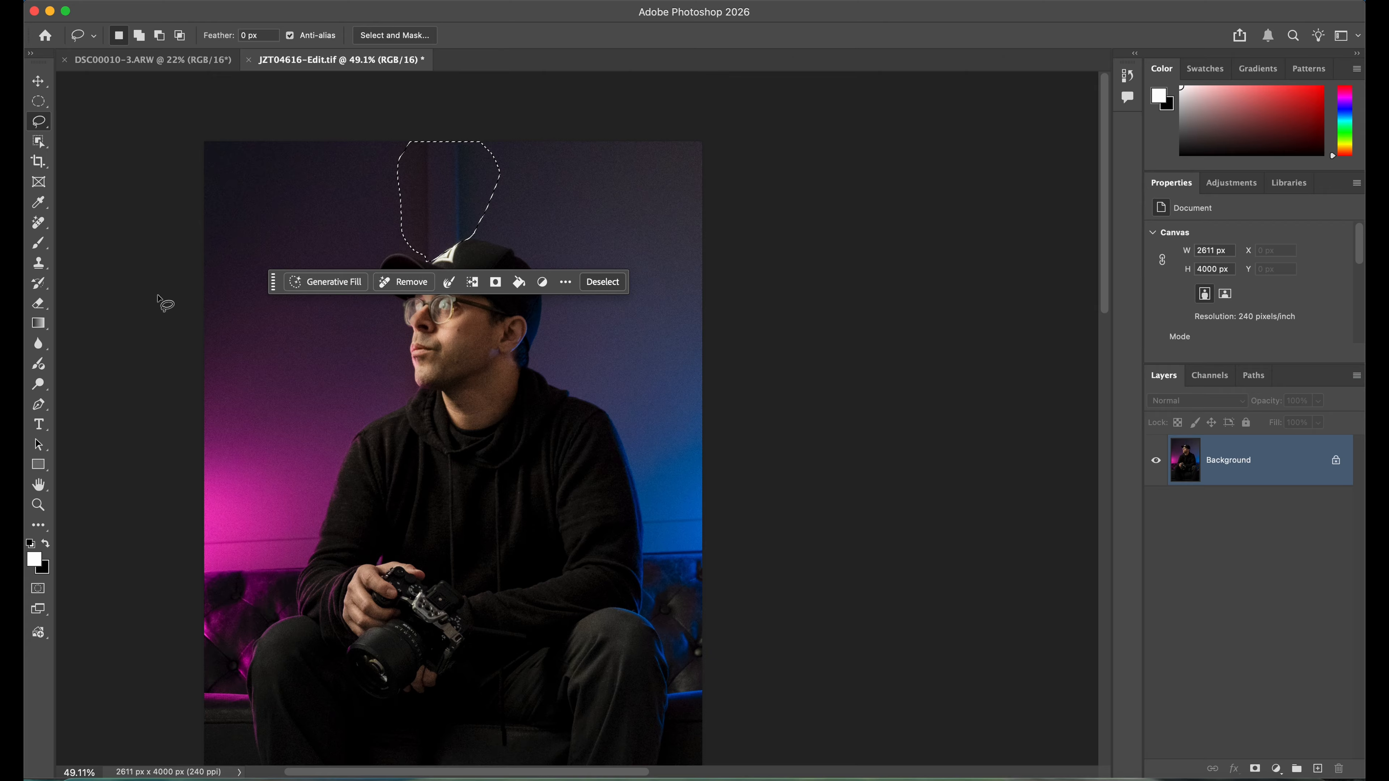
Try erasing the selected wall lines above the cap with Remove, check the area up close, and undo the removal.
{"action": "left_click", "coordinate": [406, 282]}
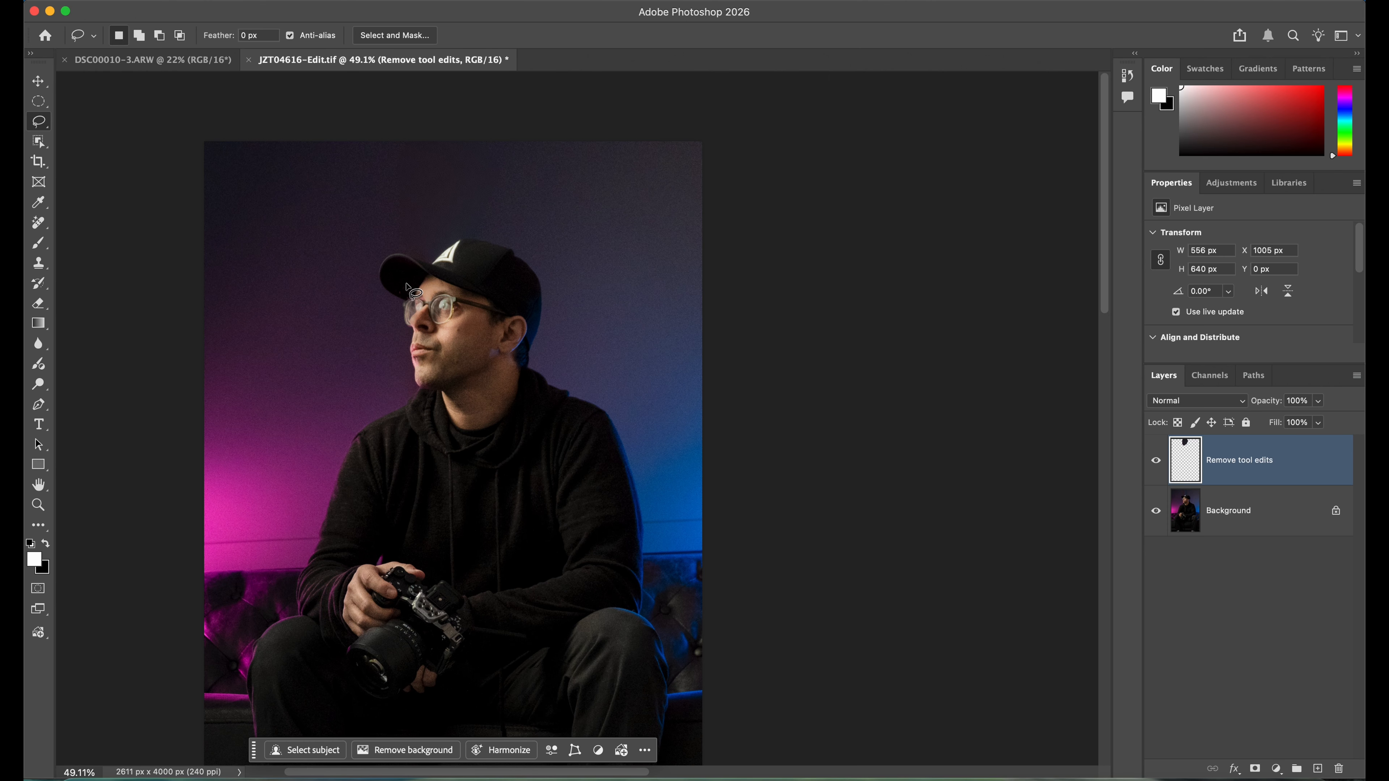
{"action": "scroll", "coordinate": [386, 156], "scroll_direction": "up", "scroll_amount": 3}
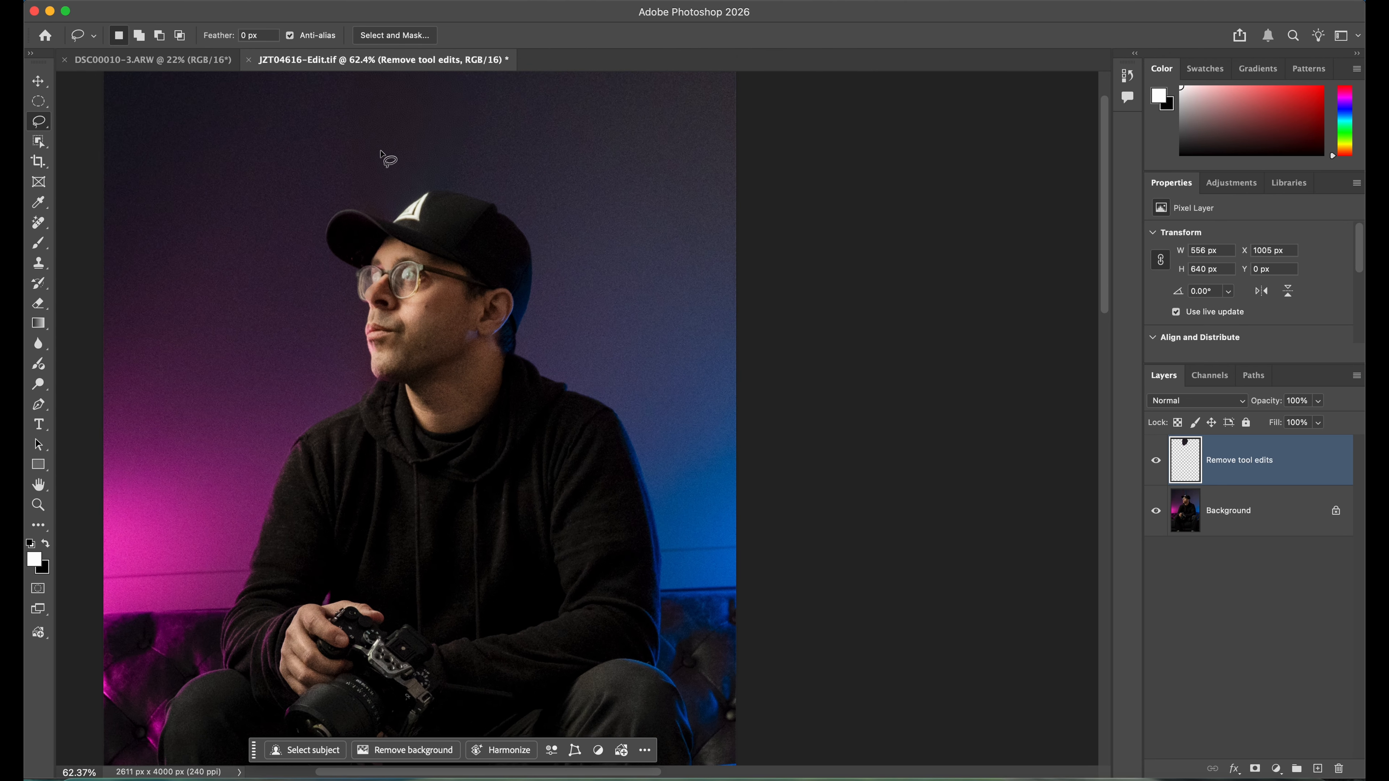
{"action": "scroll", "coordinate": [365, 137], "scroll_direction": "up", "scroll_amount": 1}
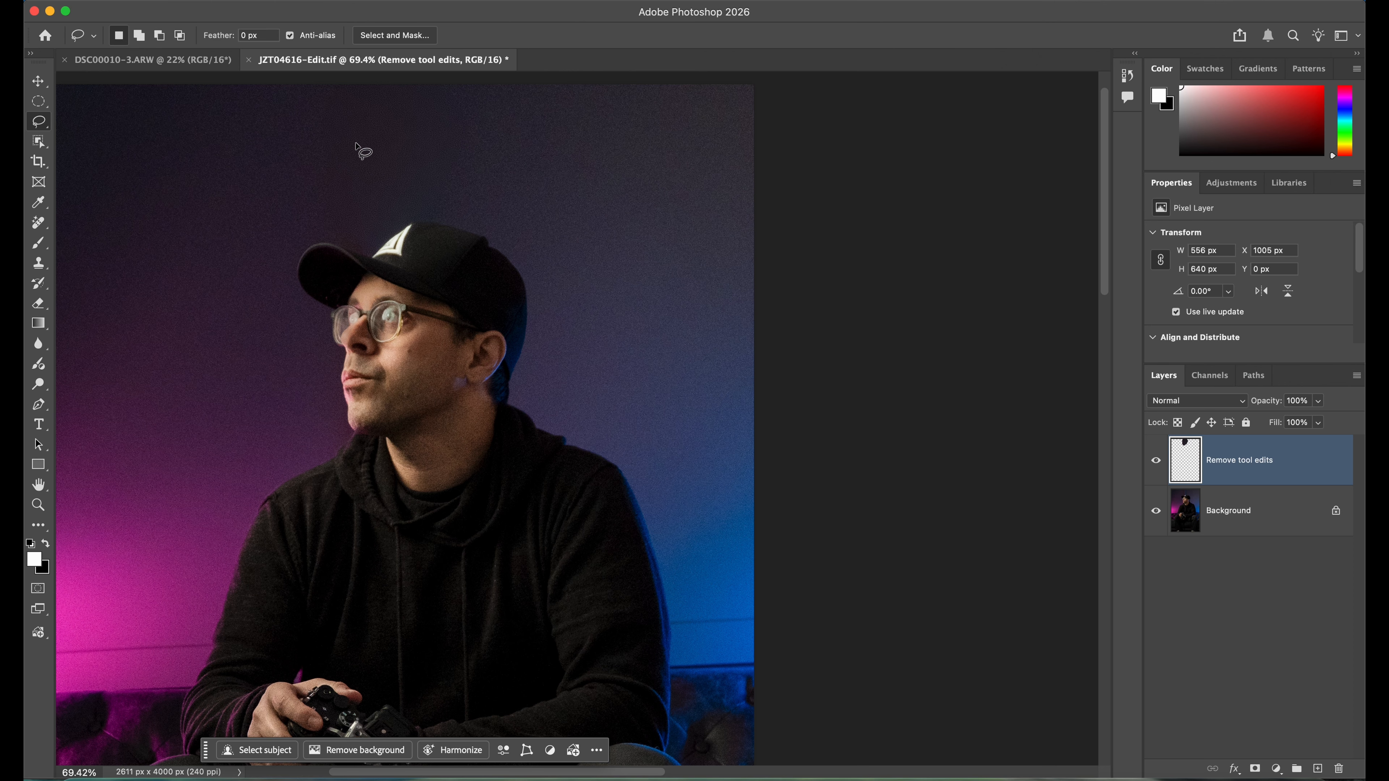
{"action": "scroll", "coordinate": [361, 143], "scroll_direction": "down", "scroll_amount": 2}
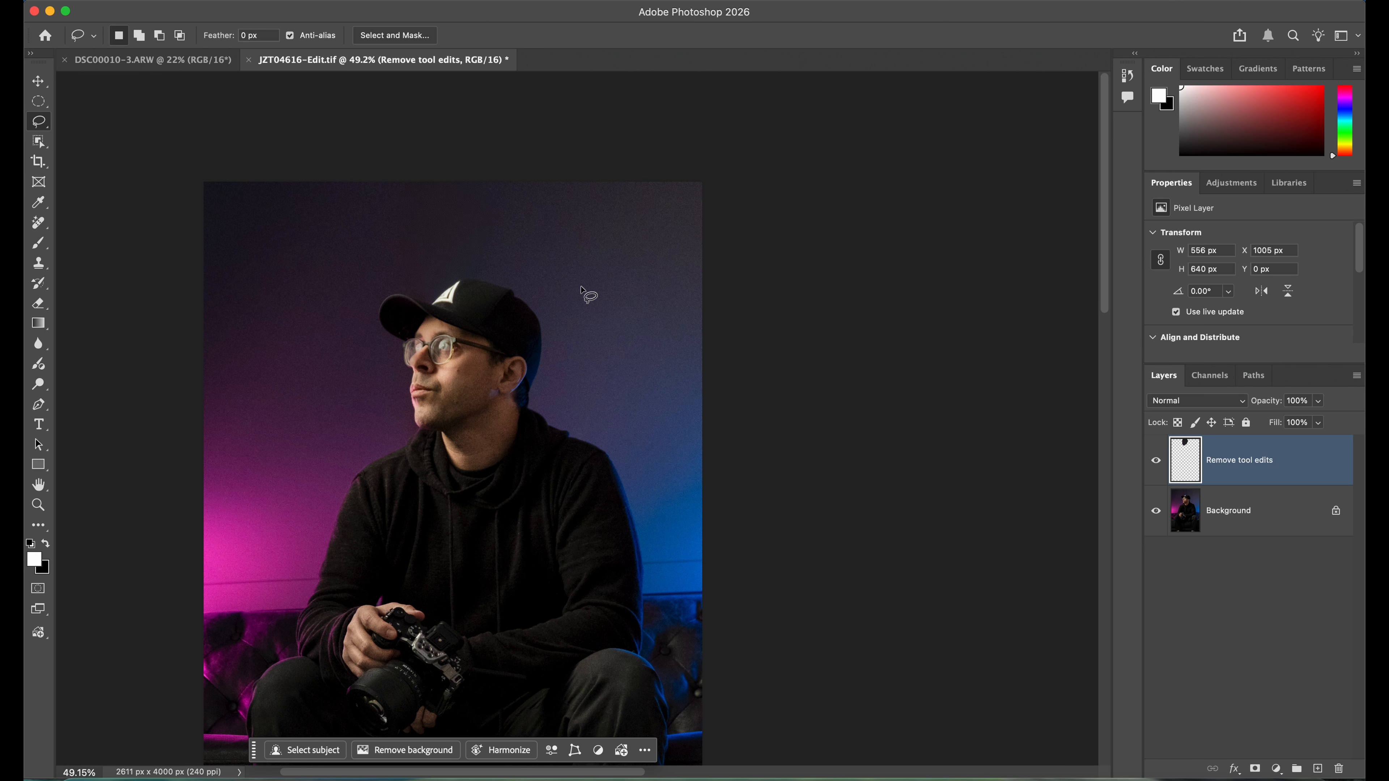
{"action": "key", "text": "ctrl+z"}
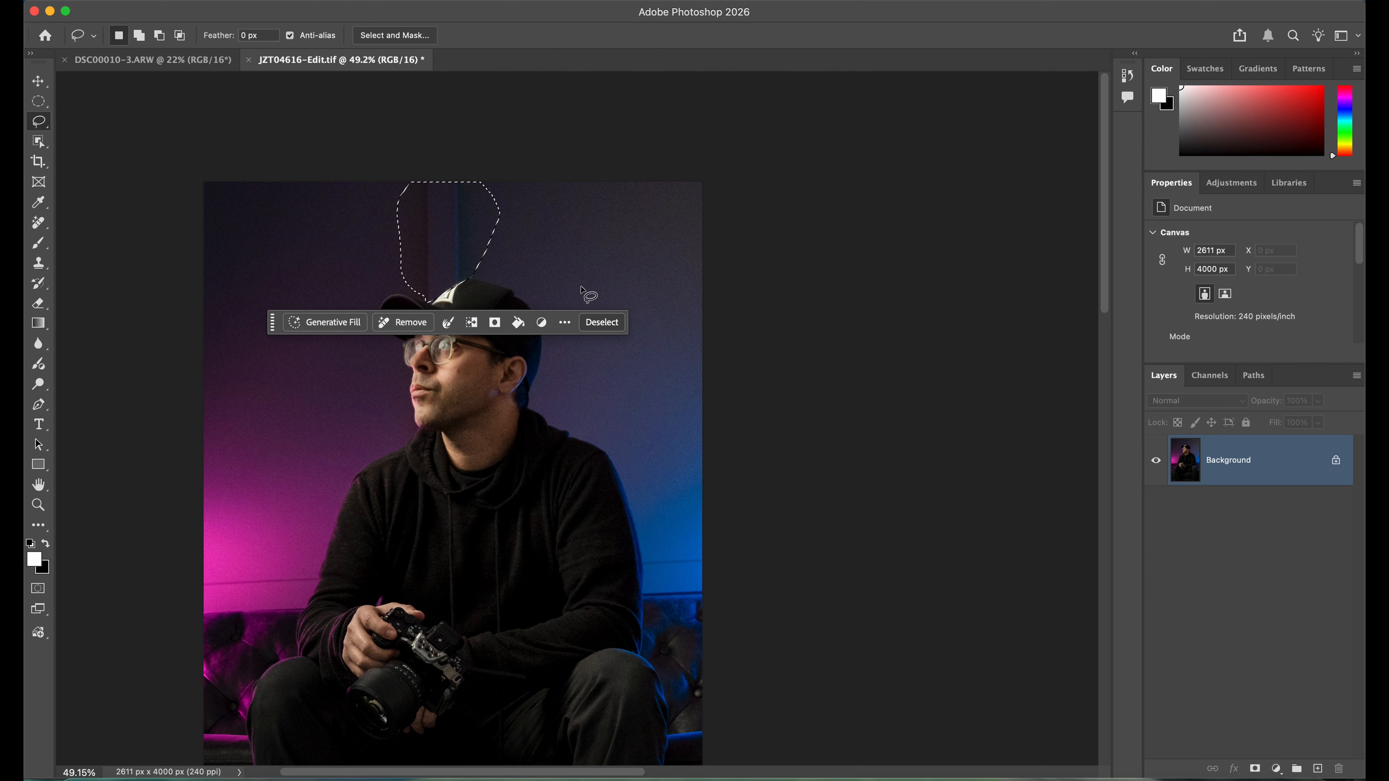
Fill the selected wall lines above the cap using Generative Fill with an empty prompt.
{"action": "left_click", "coordinate": [321, 324]}
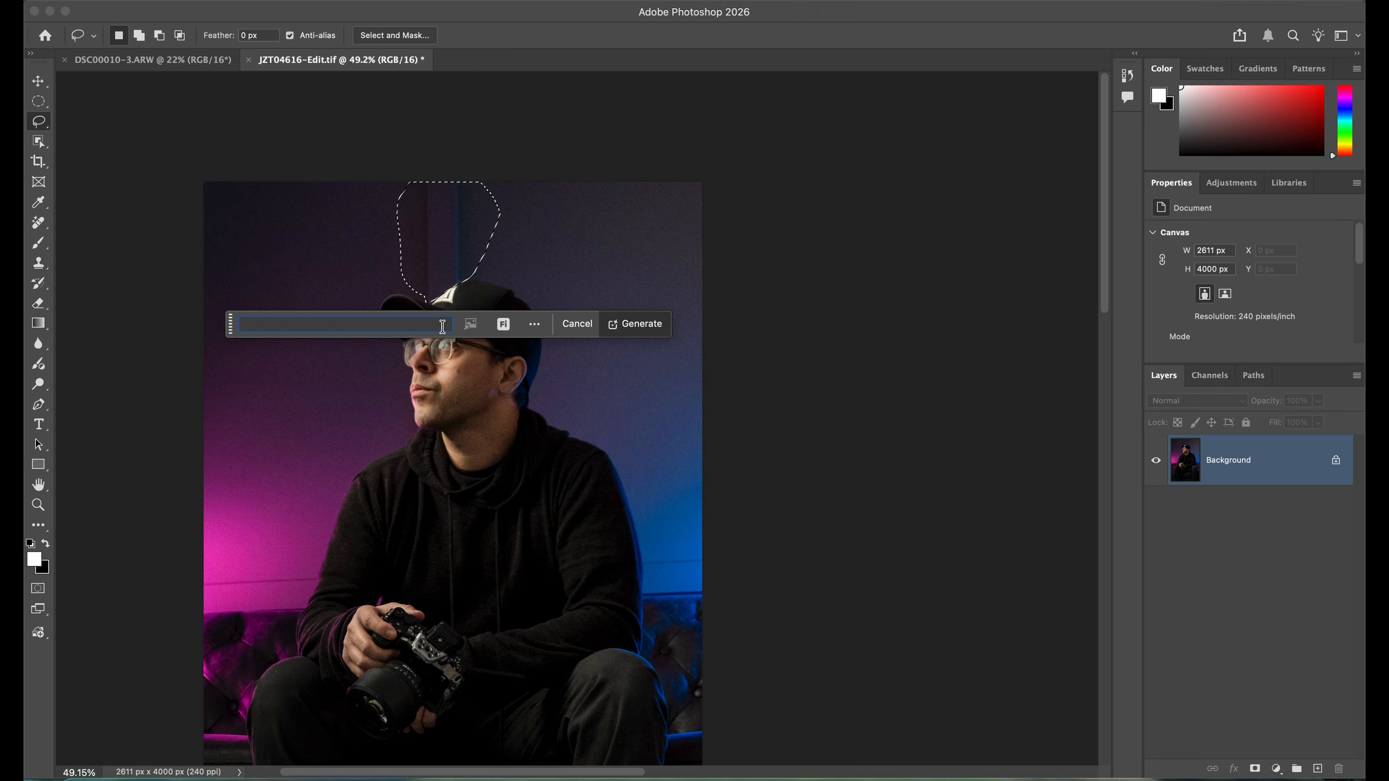
{"action": "left_click", "coordinate": [638, 324]}
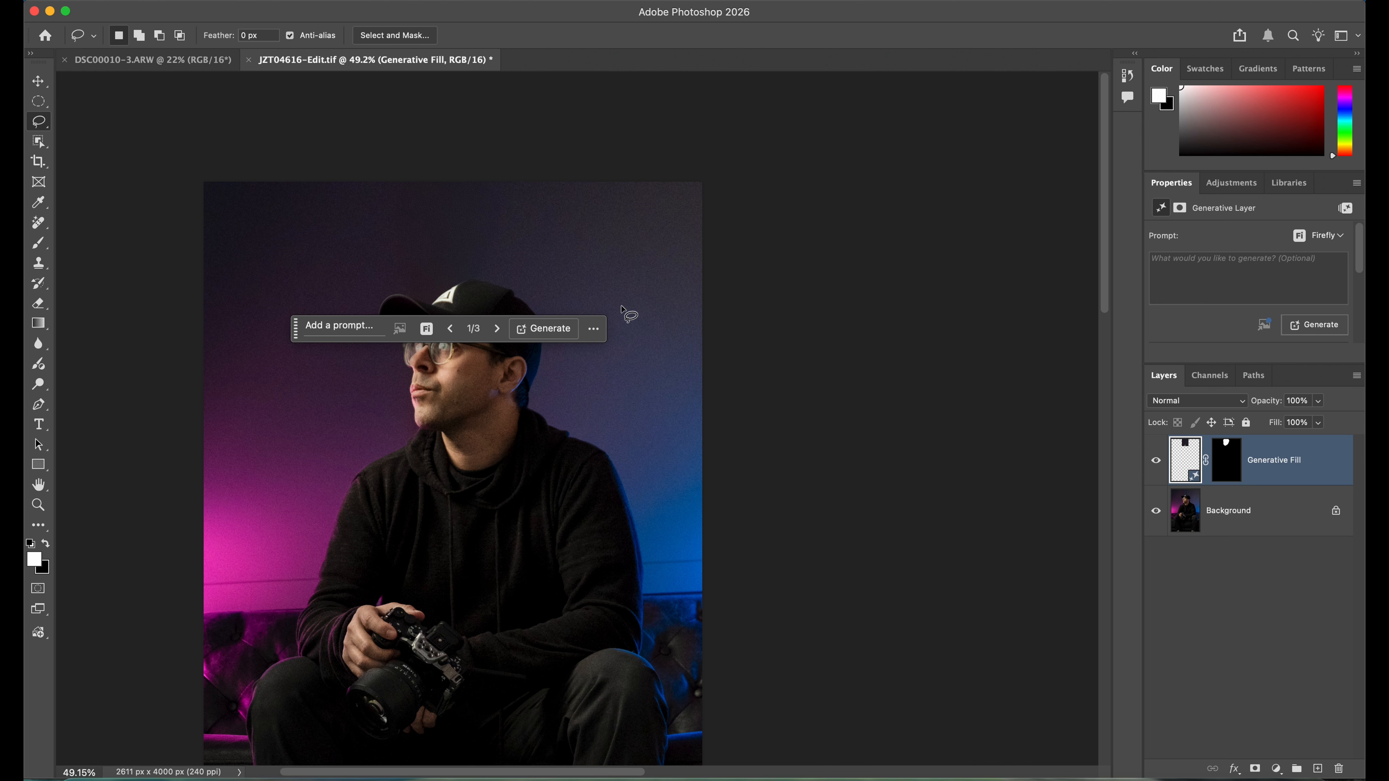
{"action": "scroll", "coordinate": [461, 203], "scroll_direction": "up", "scroll_amount": 5}
{"action": "scroll", "coordinate": [462, 207], "scroll_direction": "down", "scroll_amount": 3}
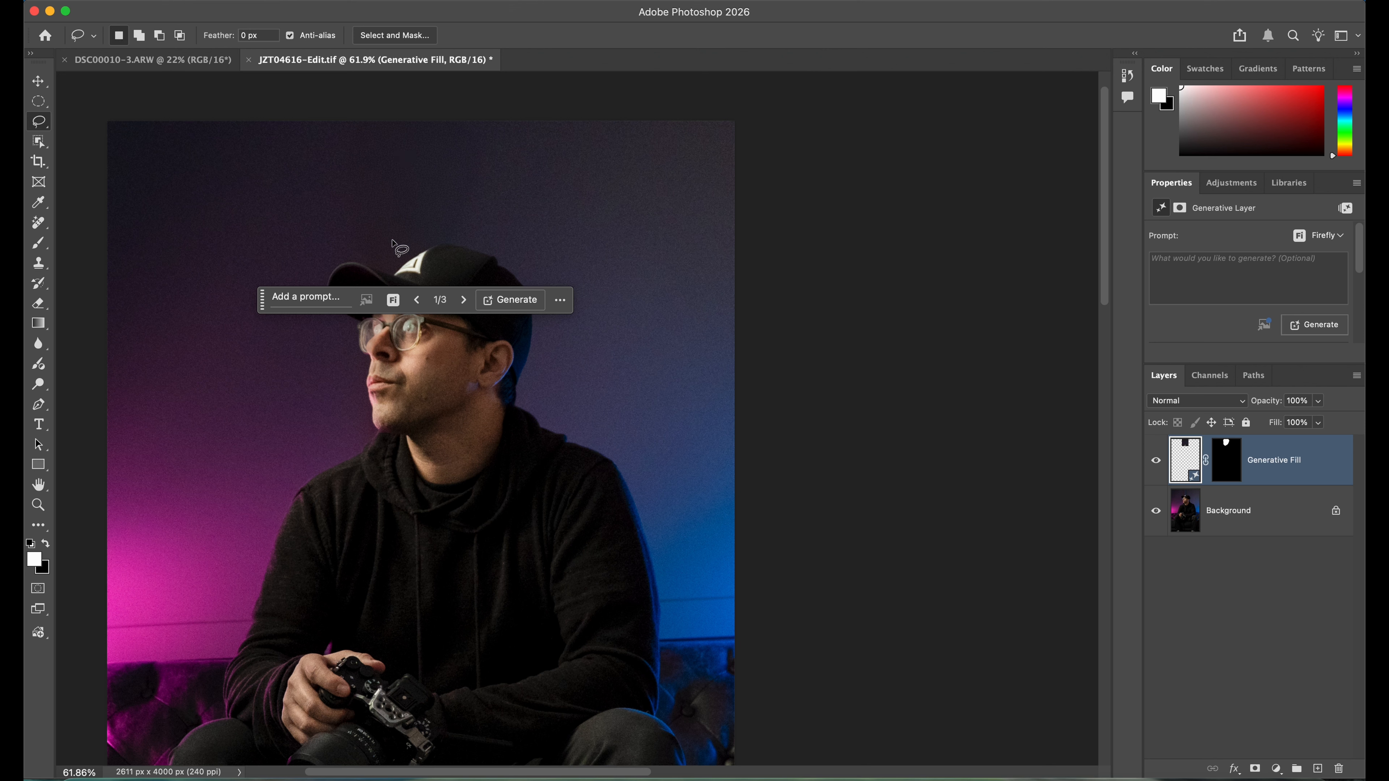
Compare the three generated variations of the wall patch above the cap and keep the first one.
{"action": "scroll", "coordinate": [1235, 241], "scroll_direction": "down", "scroll_amount": 4}
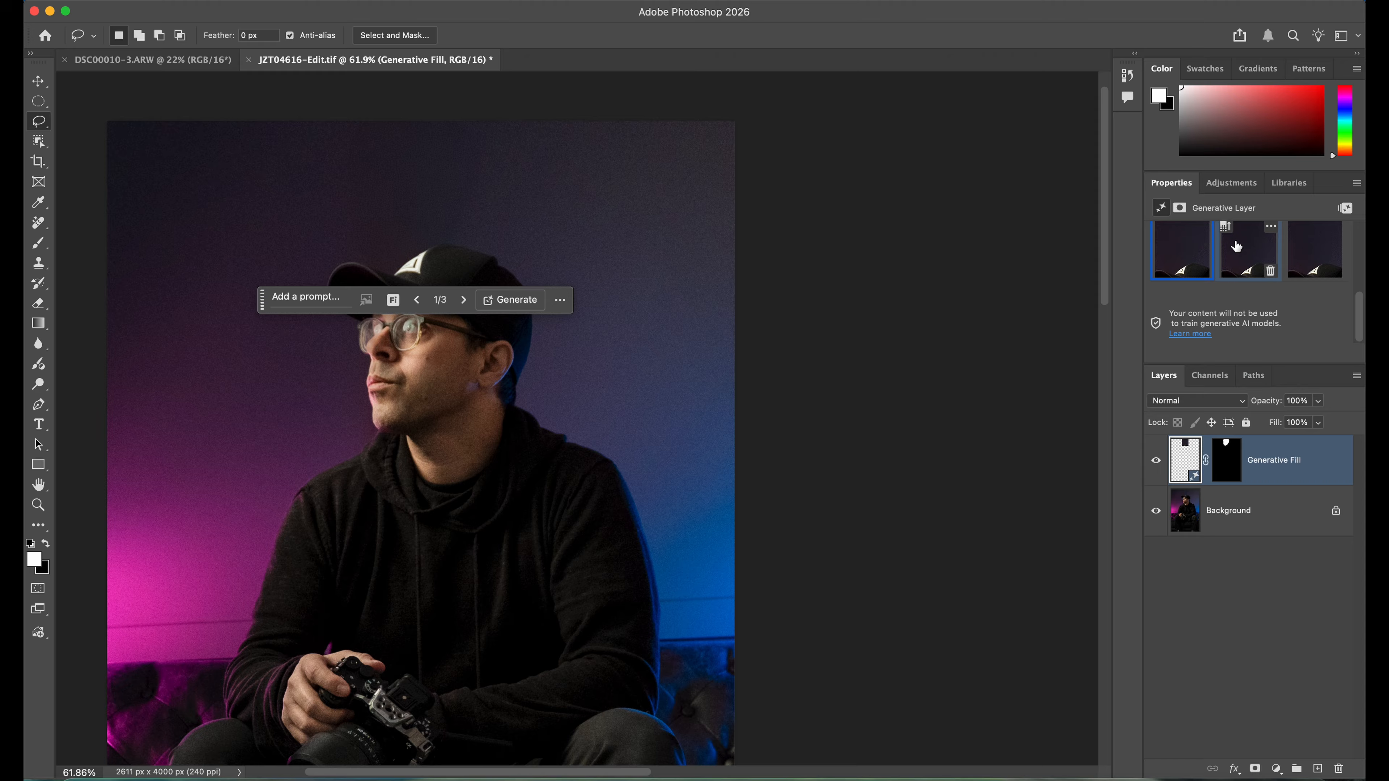
{"action": "mouse_move", "coordinate": [1233, 283]}
{"action": "left_click", "coordinate": [1243, 259]}
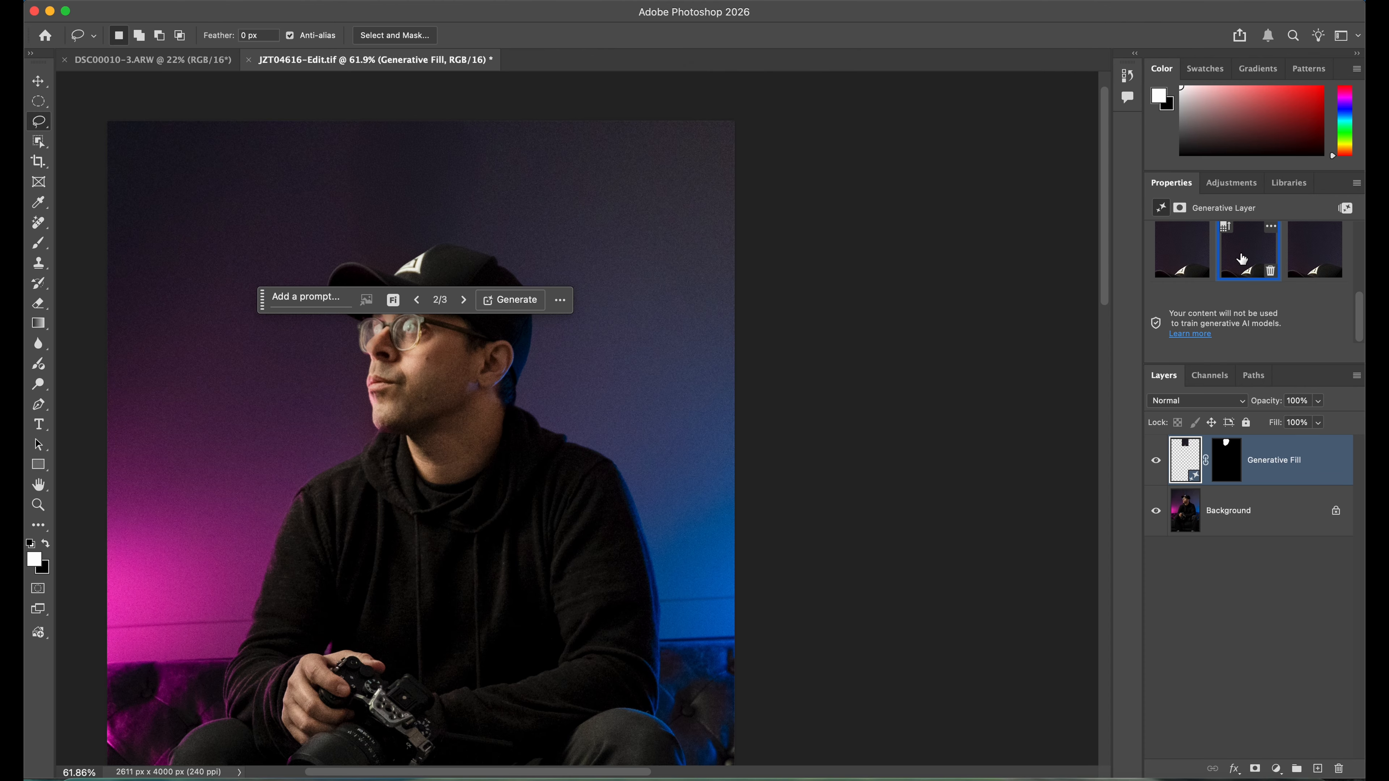
{"action": "mouse_move", "coordinate": [1304, 252]}
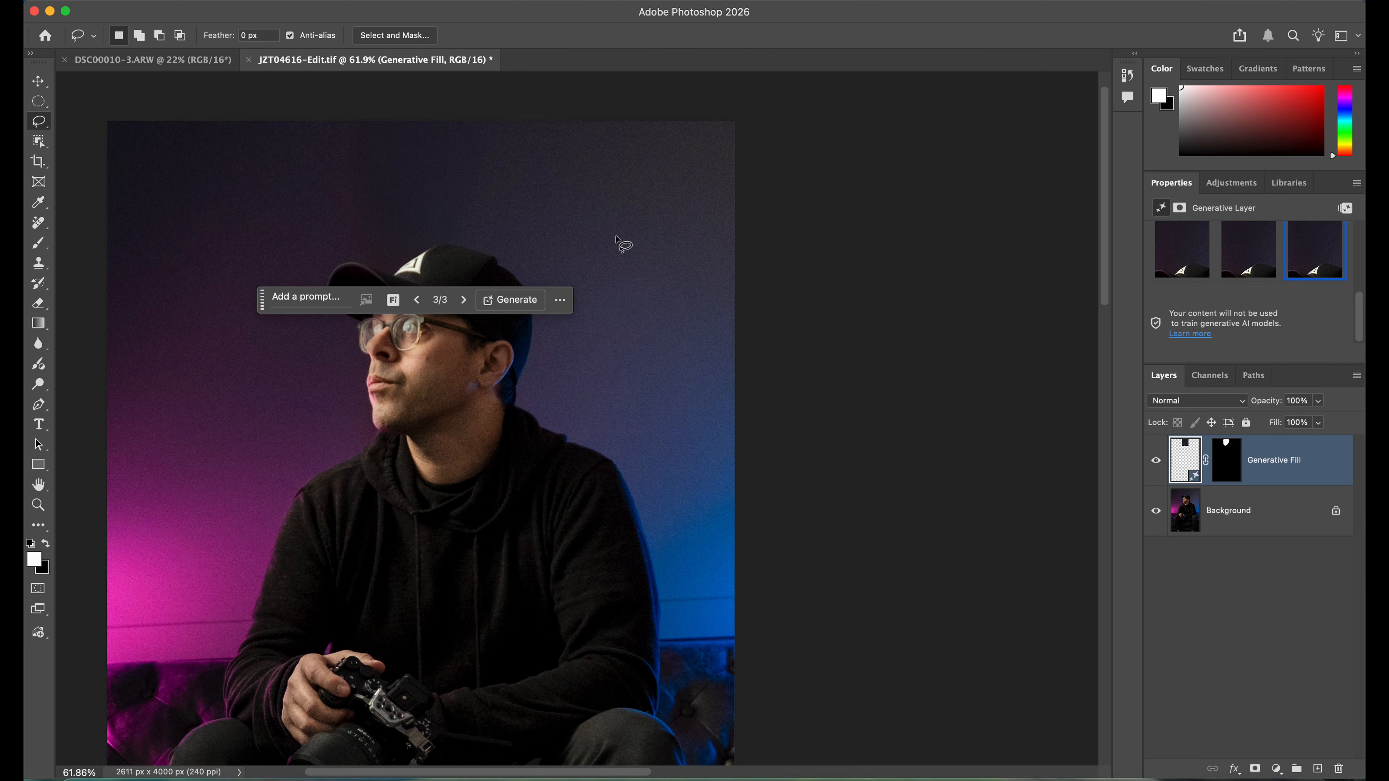
{"action": "scroll", "coordinate": [618, 252], "scroll_direction": "down", "scroll_amount": 3}
{"action": "scroll", "coordinate": [613, 249], "scroll_direction": "up", "scroll_amount": 5}
{"action": "scroll", "coordinate": [613, 249], "scroll_direction": "down", "scroll_amount": 3}
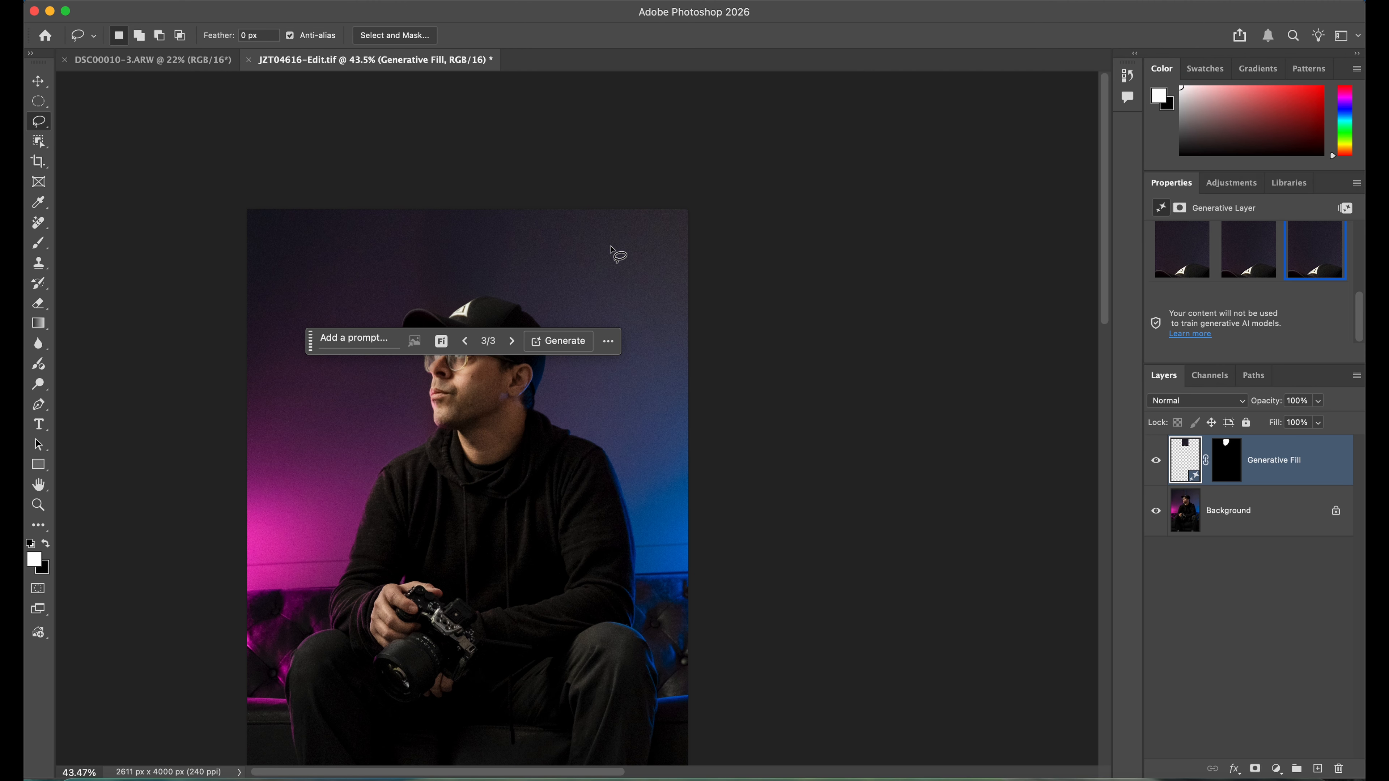
{"action": "mouse_move", "coordinate": [1174, 249]}
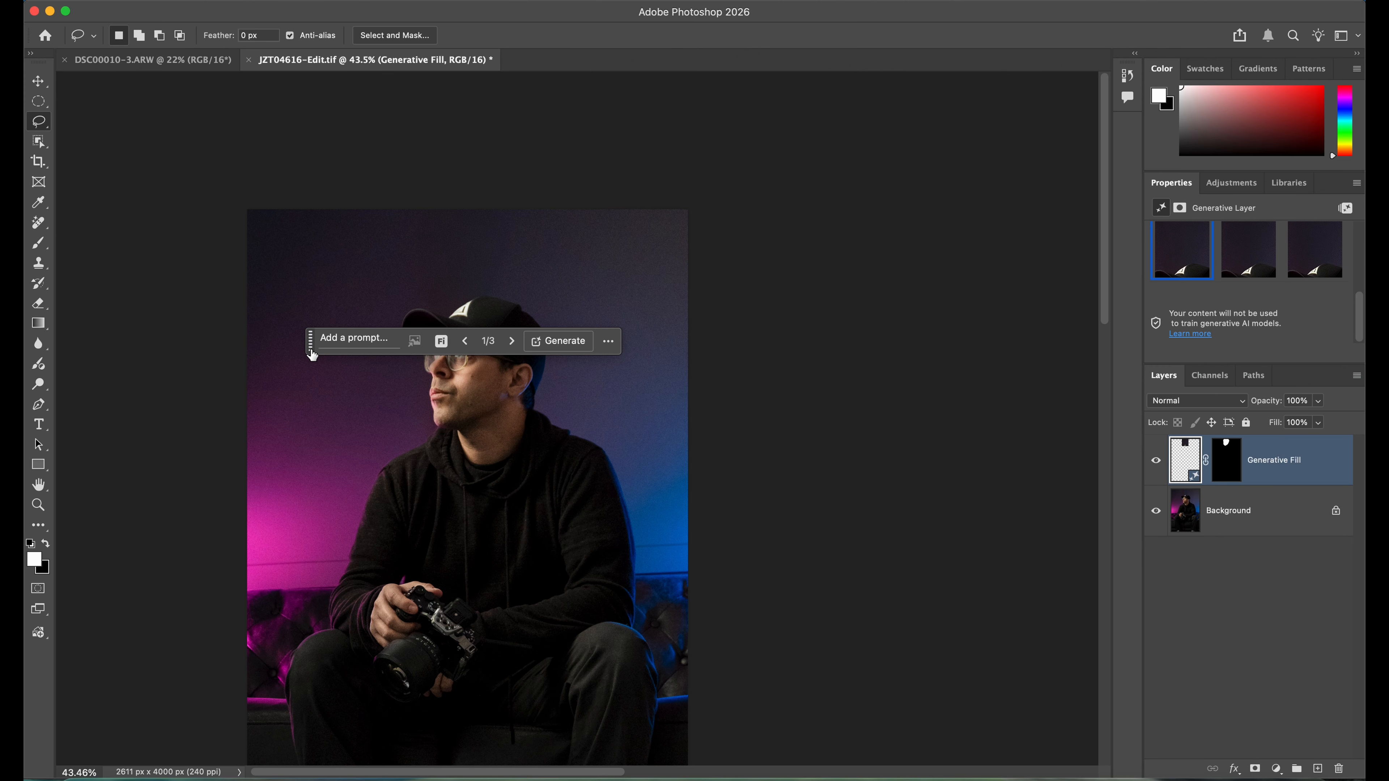
Lasso the wall above the cap across the full image width and regenerate it using Generative Fill with an empty prompt.
{"action": "left_click_drag", "start_coordinate": [313, 356], "coordinate": [652, 156]}
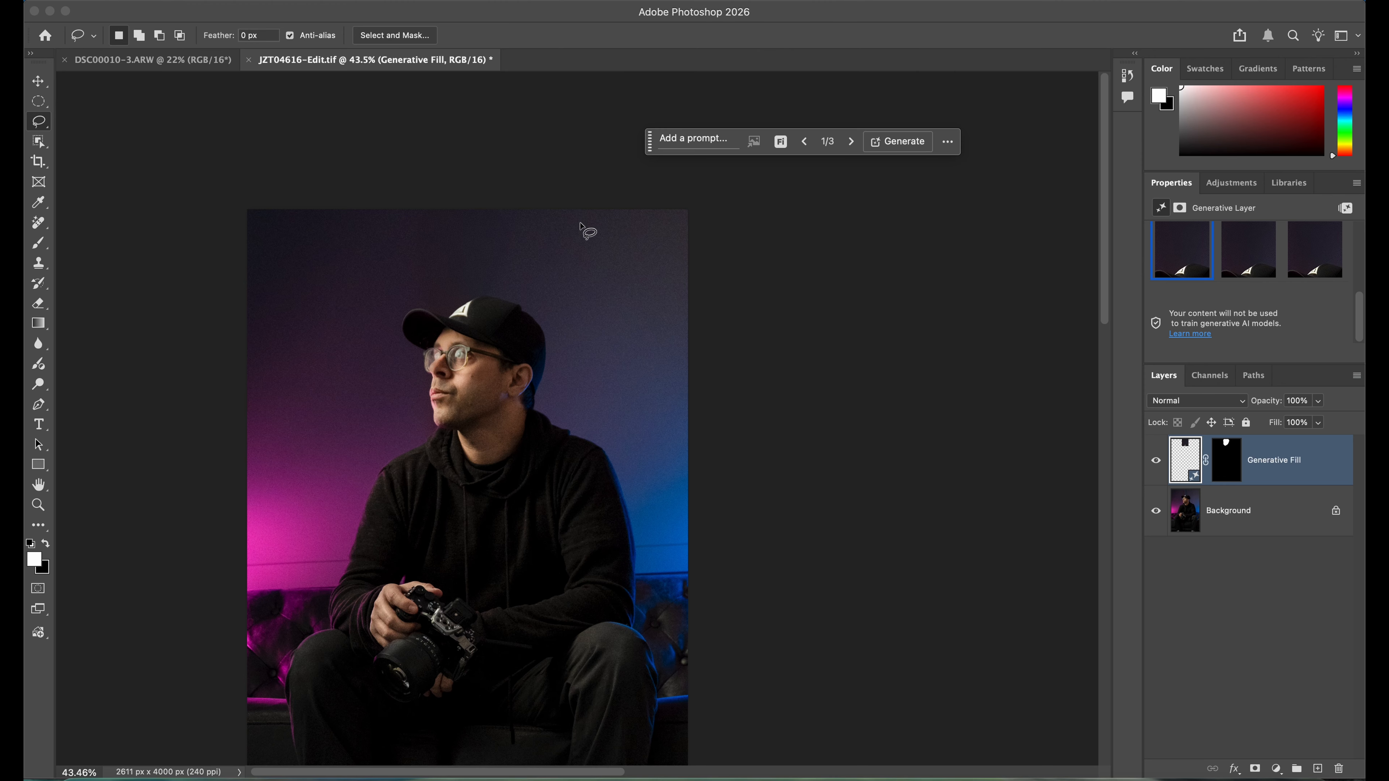
{"action": "mouse_move", "coordinate": [649, 211]}
{"action": "left_mouse_down"}
{"action": "mouse_move", "coordinate": [326, 187]}
{"action": "mouse_move", "coordinate": [299, 211]}
{"action": "mouse_move", "coordinate": [303, 278]}
{"action": "mouse_move", "coordinate": [309, 317]}
{"action": "mouse_move", "coordinate": [341, 336]}
{"action": "mouse_move", "coordinate": [486, 295]}
{"action": "mouse_move", "coordinate": [546, 321]}
{"action": "mouse_move", "coordinate": [663, 323]}
{"action": "mouse_move", "coordinate": [701, 305]}
{"action": "mouse_move", "coordinate": [691, 181]}
{"action": "mouse_move", "coordinate": [636, 197]}
{"action": "mouse_move", "coordinate": [271, 209]}
{"action": "mouse_move", "coordinate": [241, 227]}
{"action": "mouse_move", "coordinate": [267, 211]}
{"action": "mouse_move", "coordinate": [247, 204]}
{"action": "mouse_move", "coordinate": [230, 234]}
{"action": "mouse_move", "coordinate": [236, 327]}
{"action": "mouse_move", "coordinate": [264, 349]}
{"action": "mouse_move", "coordinate": [350, 335]}
{"action": "left_mouse_up"}
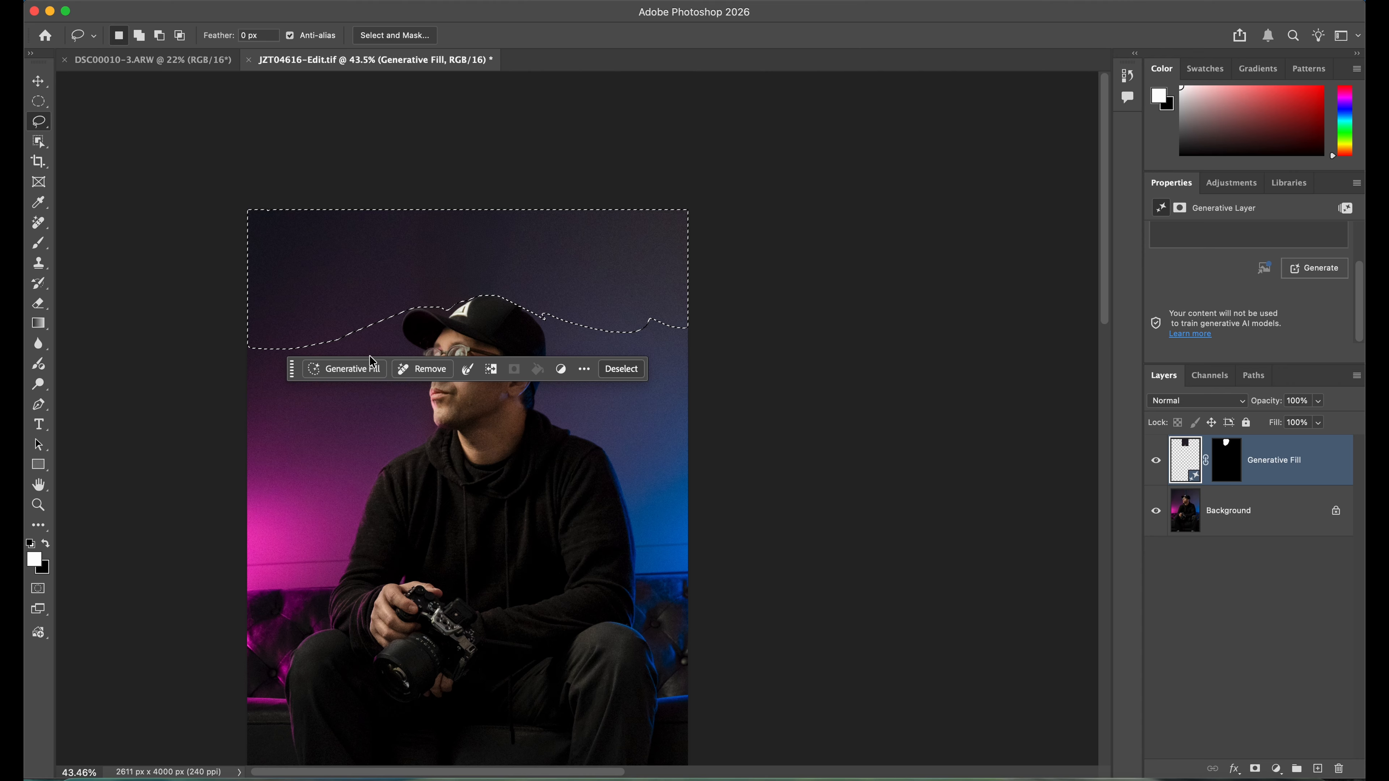
{"action": "left_click", "coordinate": [346, 369]}
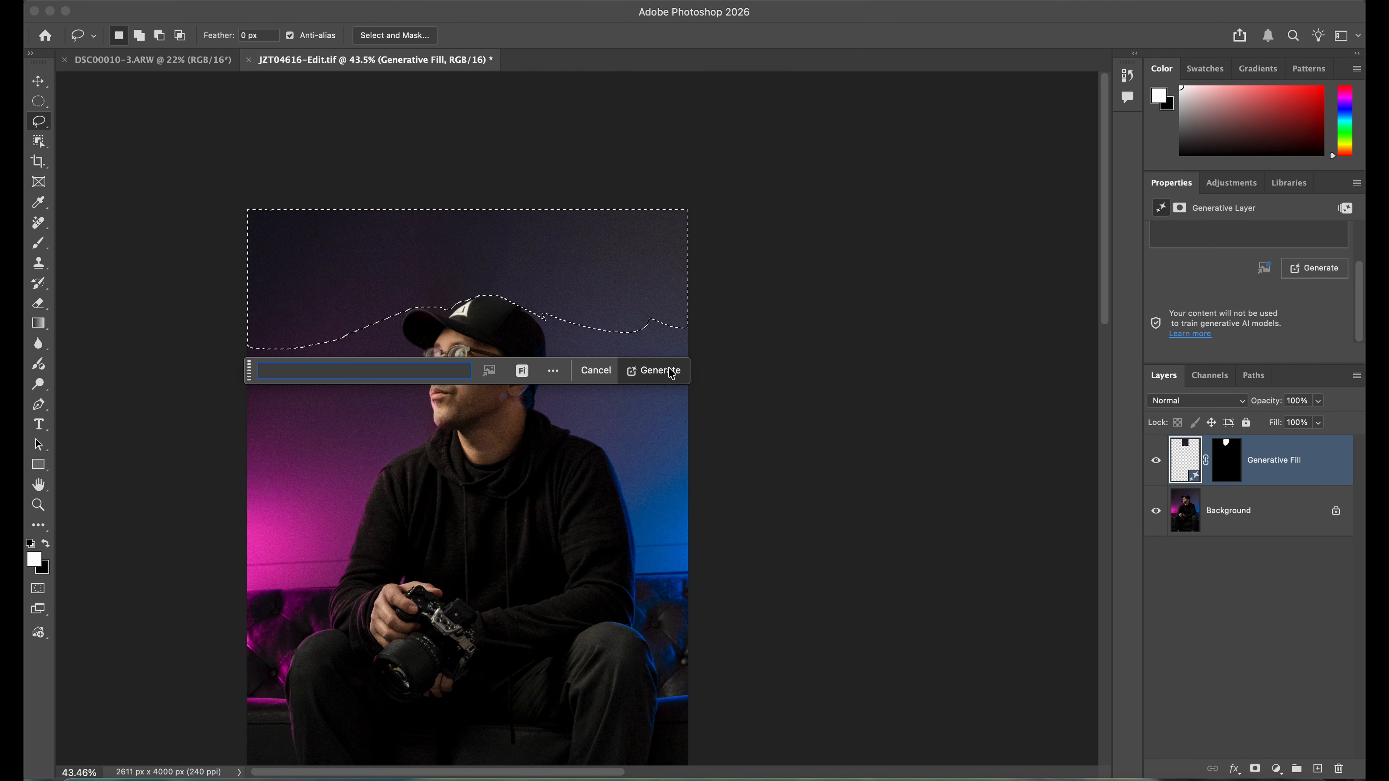
{"action": "left_click", "coordinate": [656, 369]}
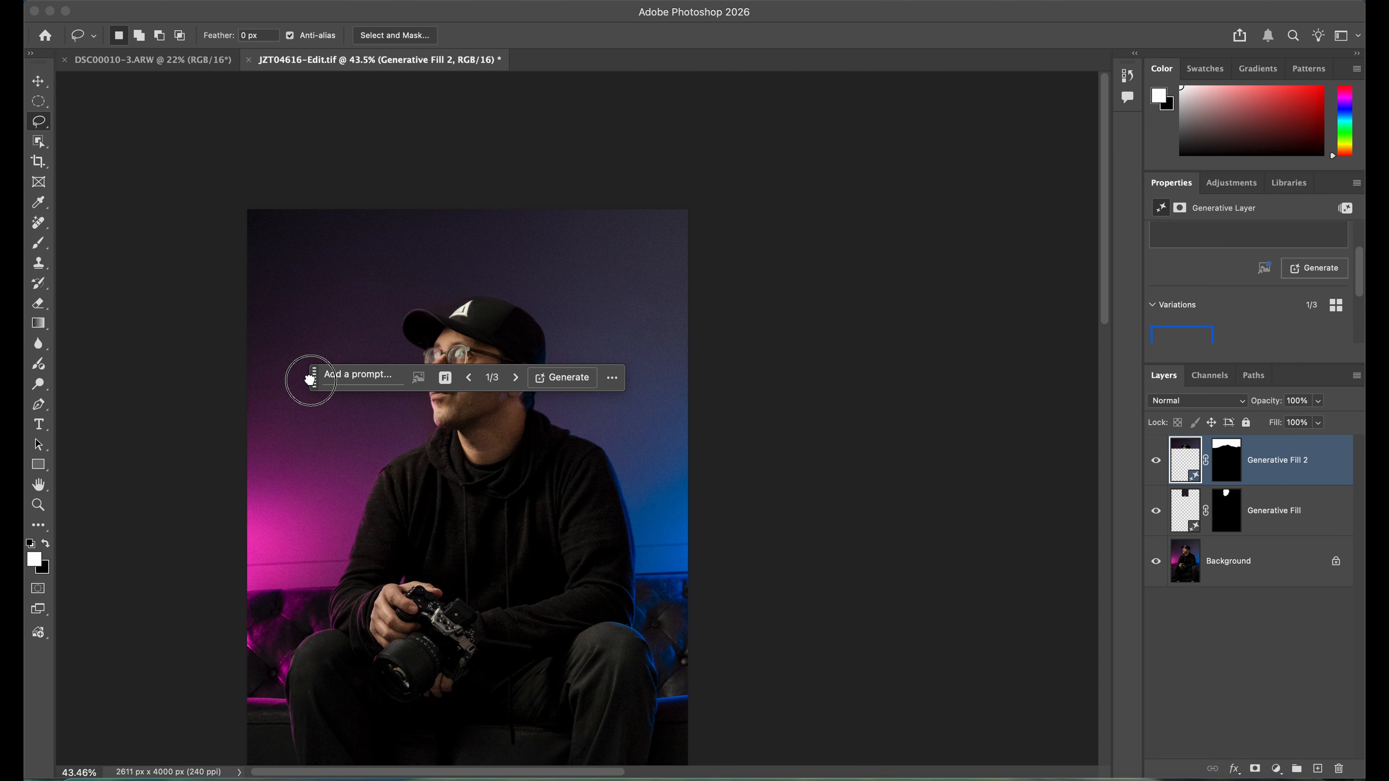
Compare the three variations of the full-width wall fill with the portrait unobstructed, ending on the second.
{"action": "left_click_drag", "start_coordinate": [312, 379], "coordinate": [562, 133]}
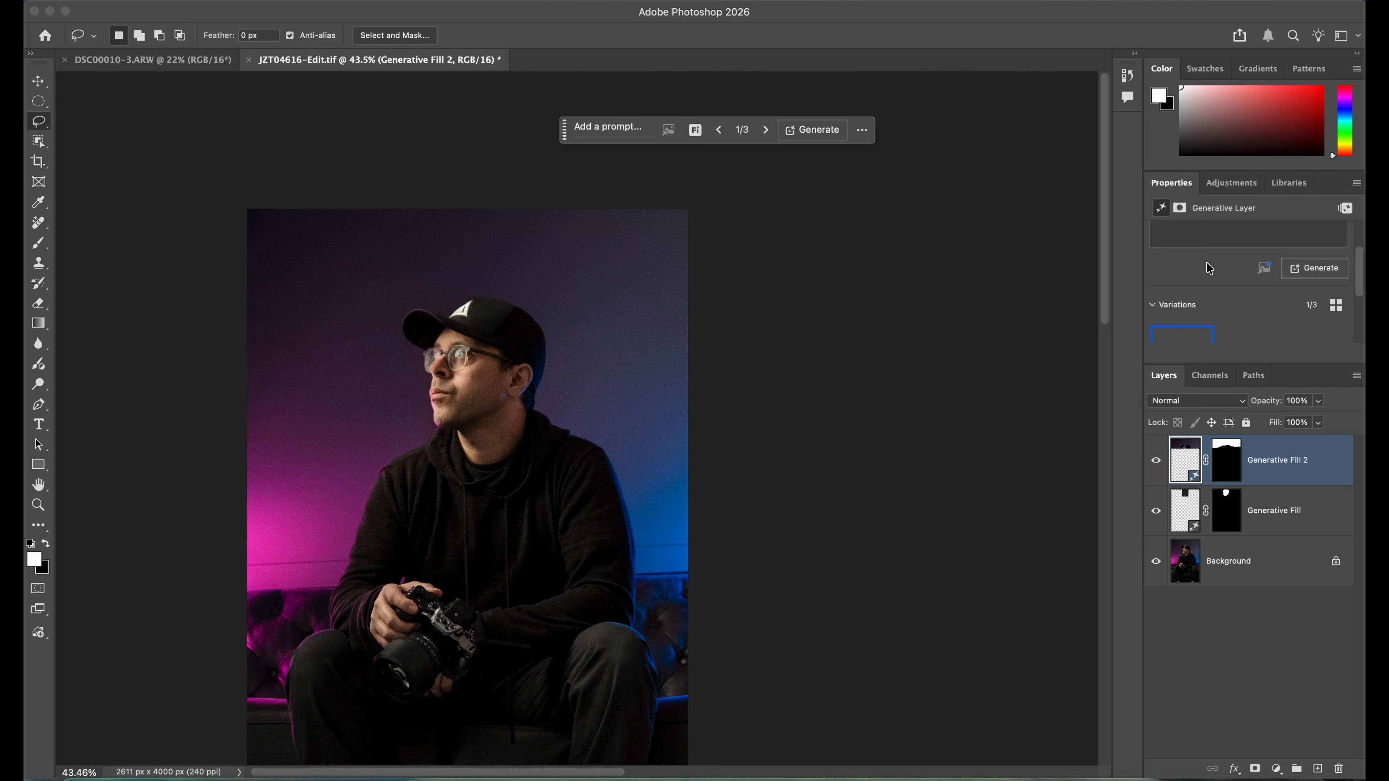
{"action": "scroll", "coordinate": [1247, 273], "scroll_direction": "down", "scroll_amount": 3}
{"action": "left_click", "coordinate": [1244, 291]}
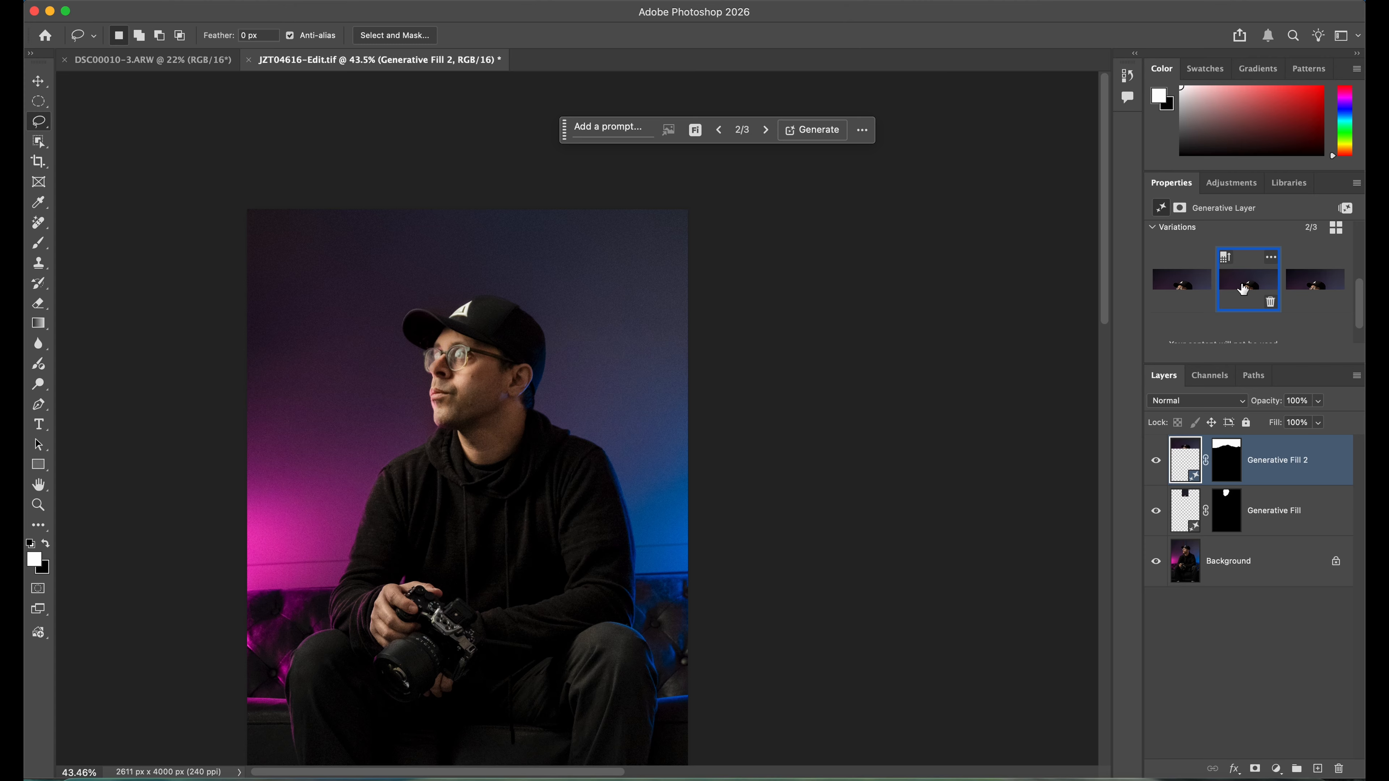
{"action": "left_click", "coordinate": [1306, 291]}
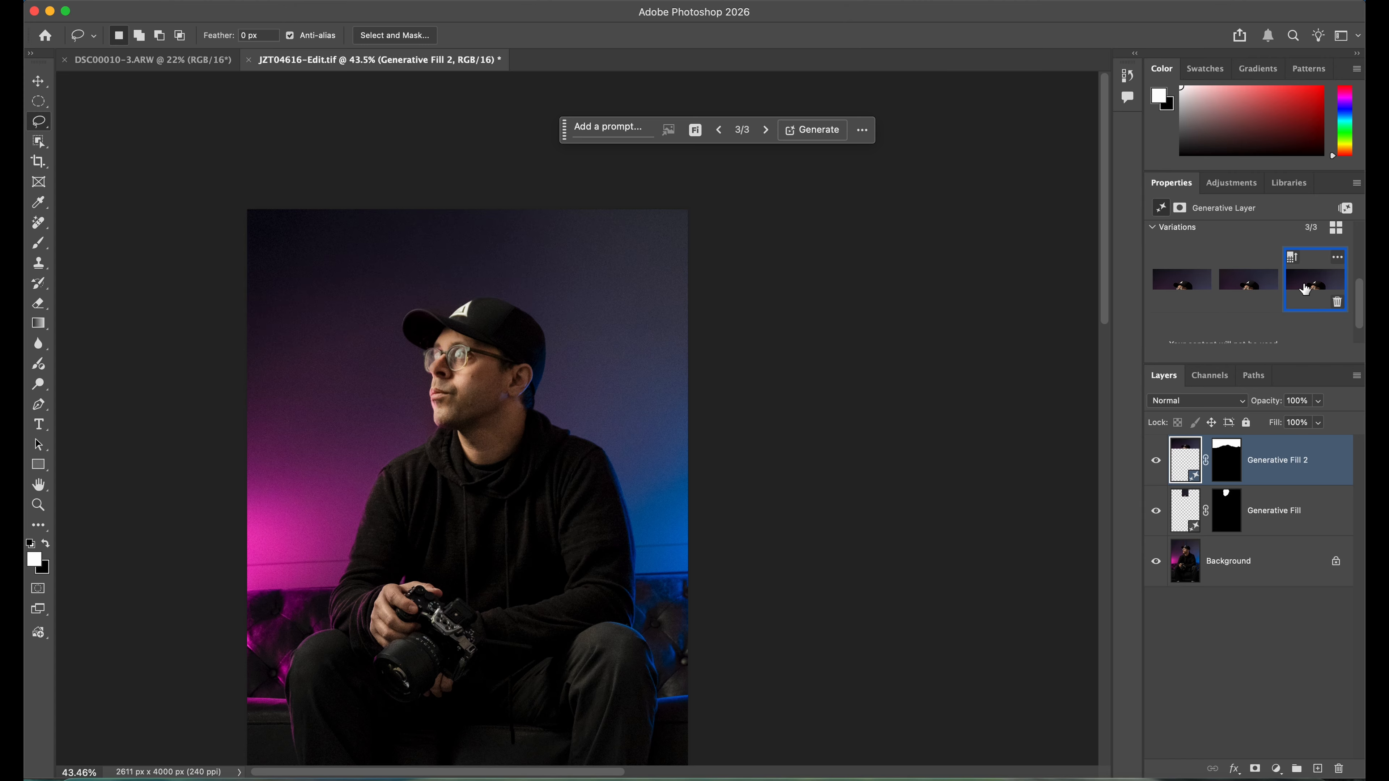
{"action": "left_click", "coordinate": [1249, 294]}
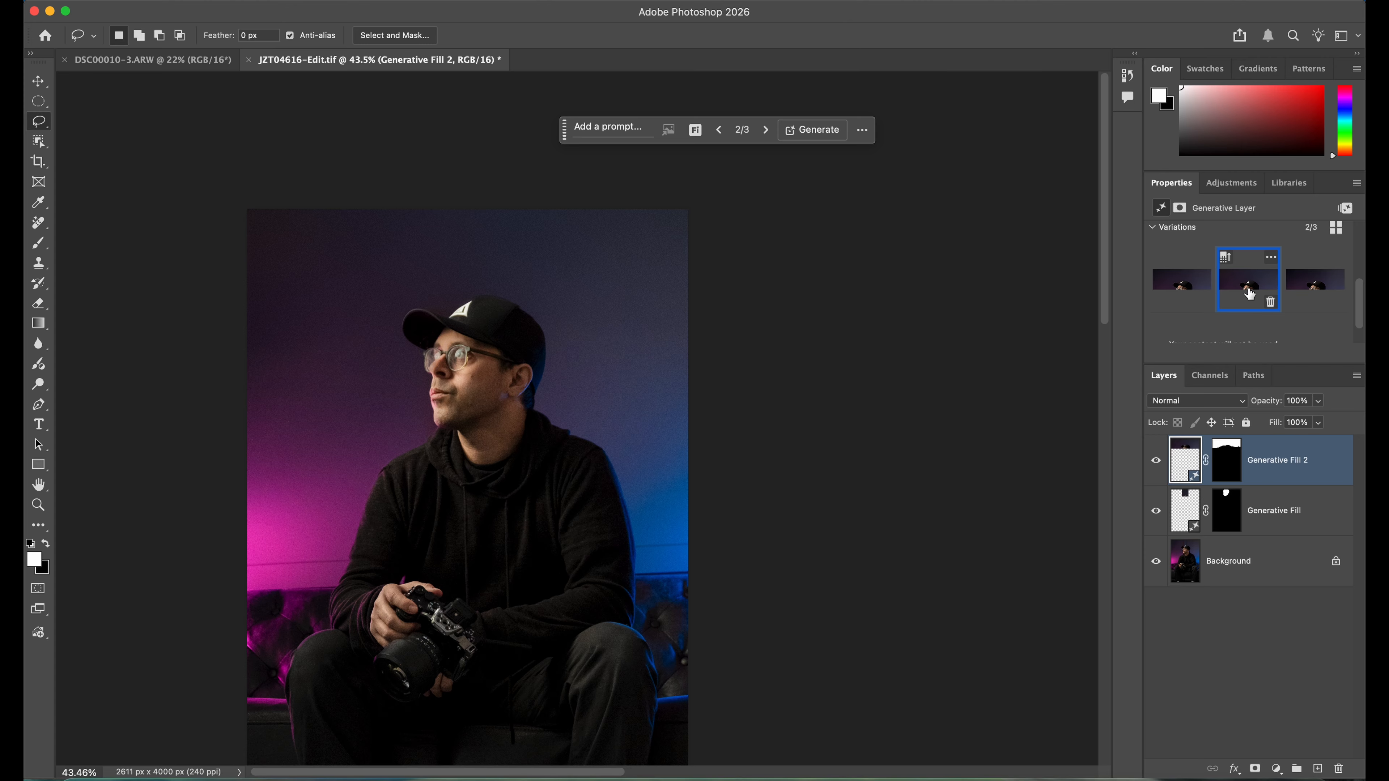
{"action": "mouse_move", "coordinate": [1250, 294]}
{"action": "left_click", "coordinate": [1189, 292]}
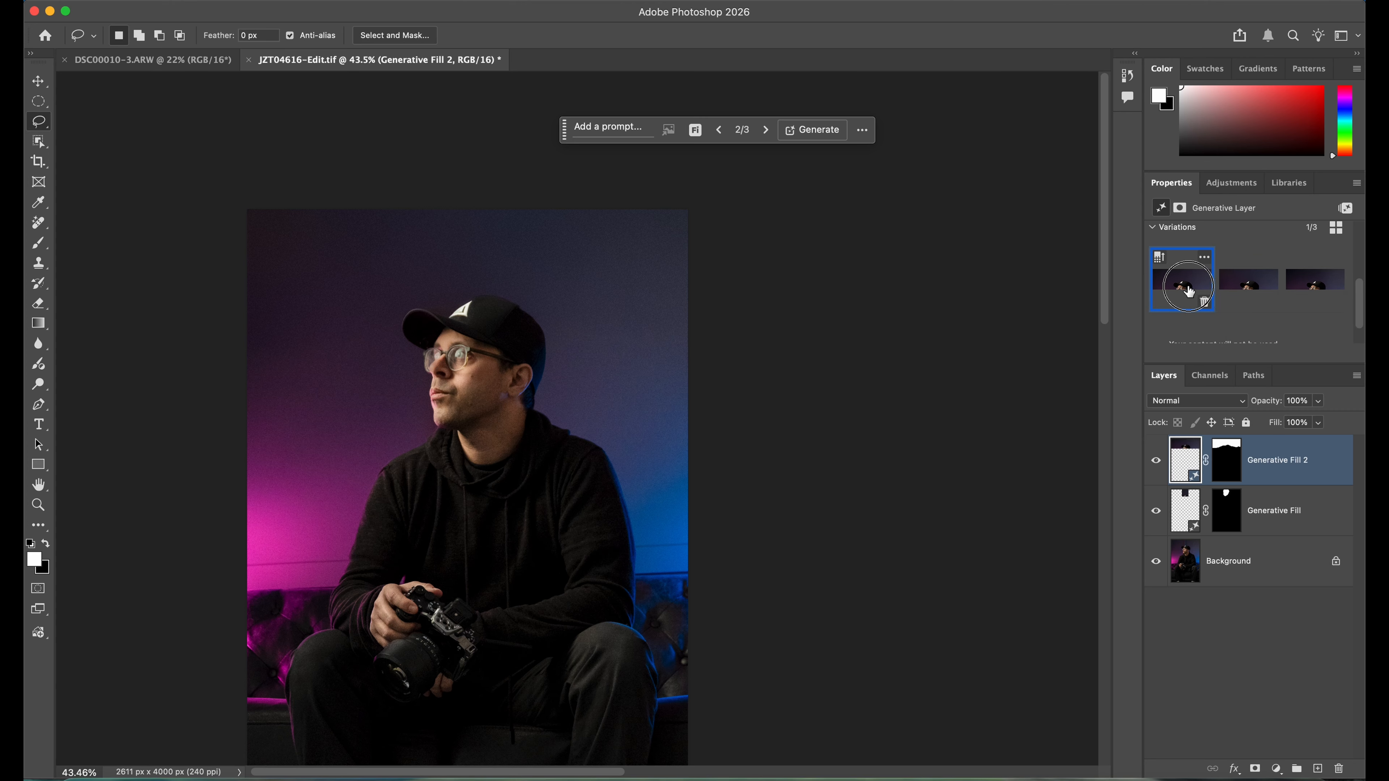
{"action": "left_click", "coordinate": [1247, 287]}
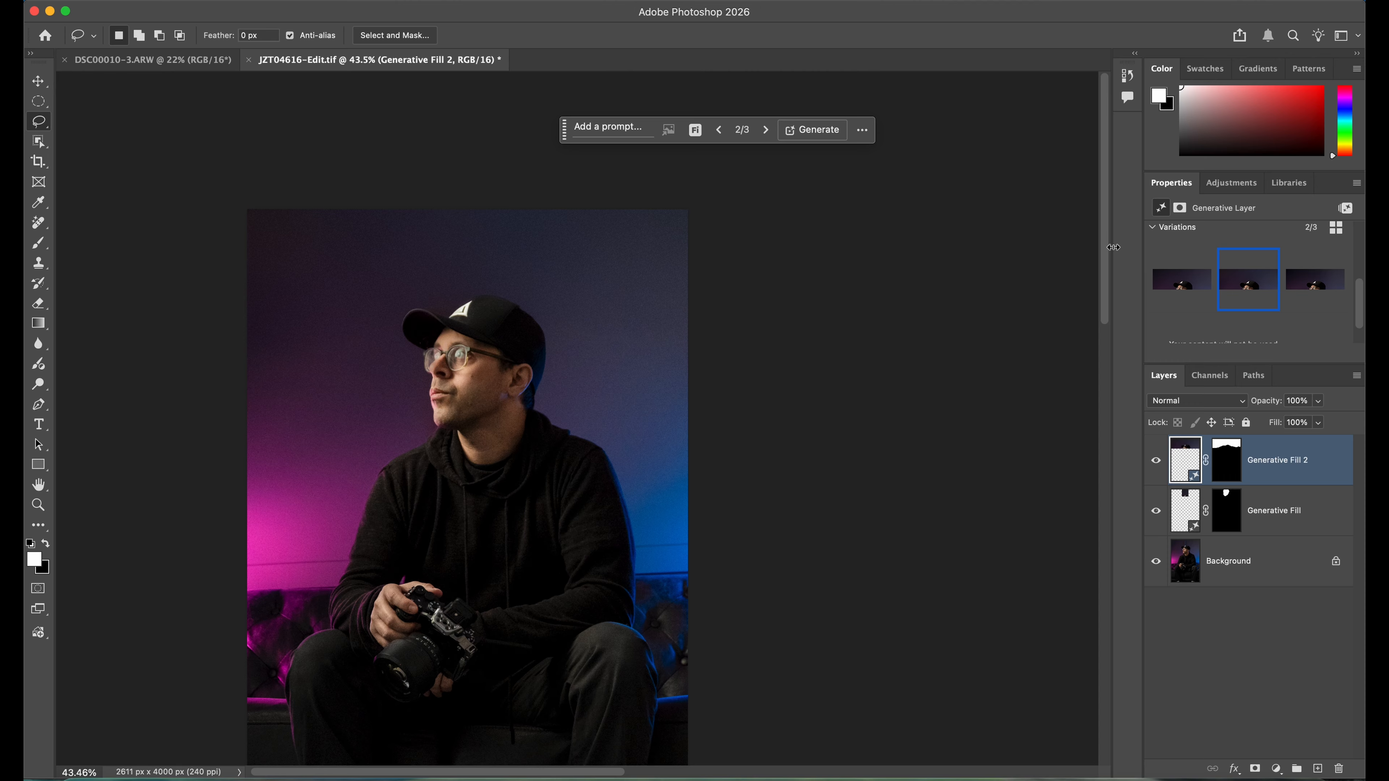
Generate another set of variations for the full-width wall fill, compare them, and select the fifth of the six.
{"action": "mouse_move", "coordinate": [1180, 284]}
{"action": "left_click", "coordinate": [815, 131]}
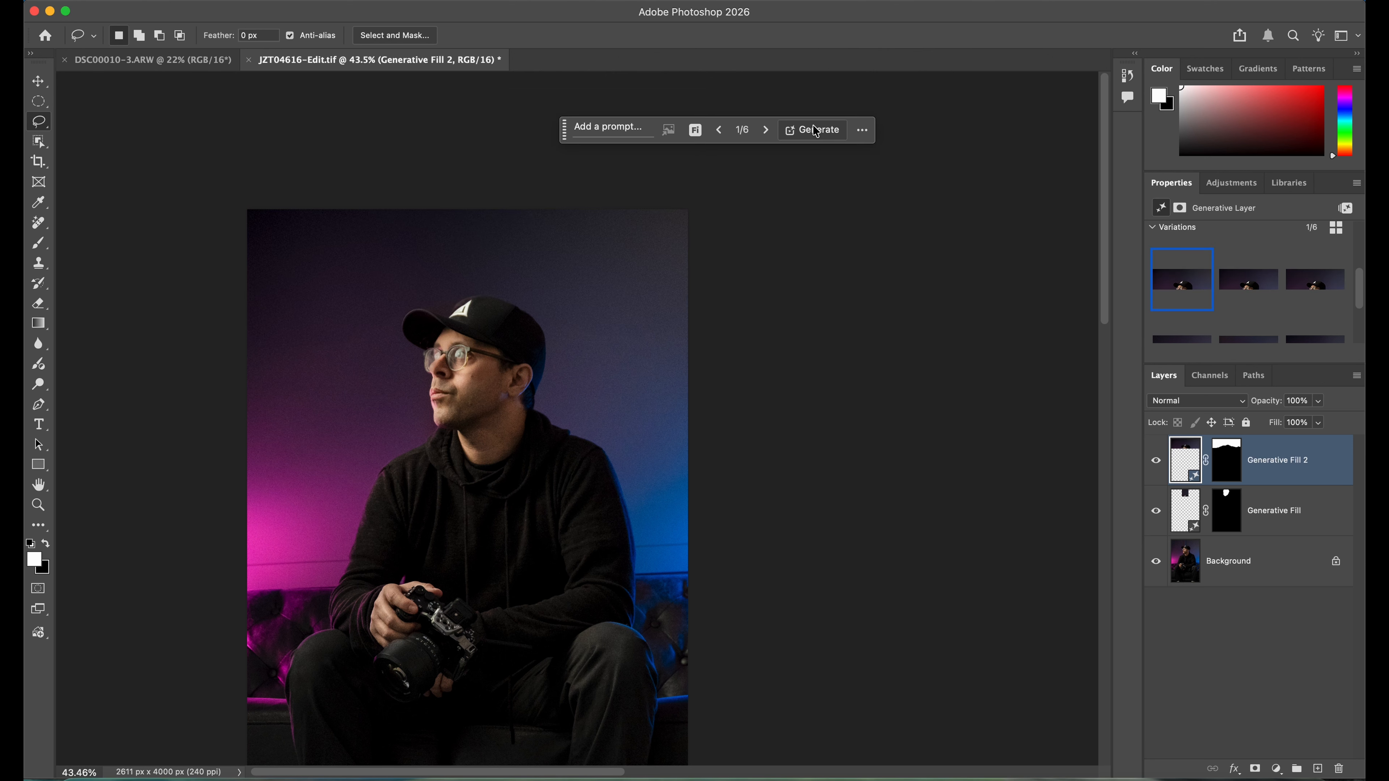
{"action": "left_click", "coordinate": [1247, 285]}
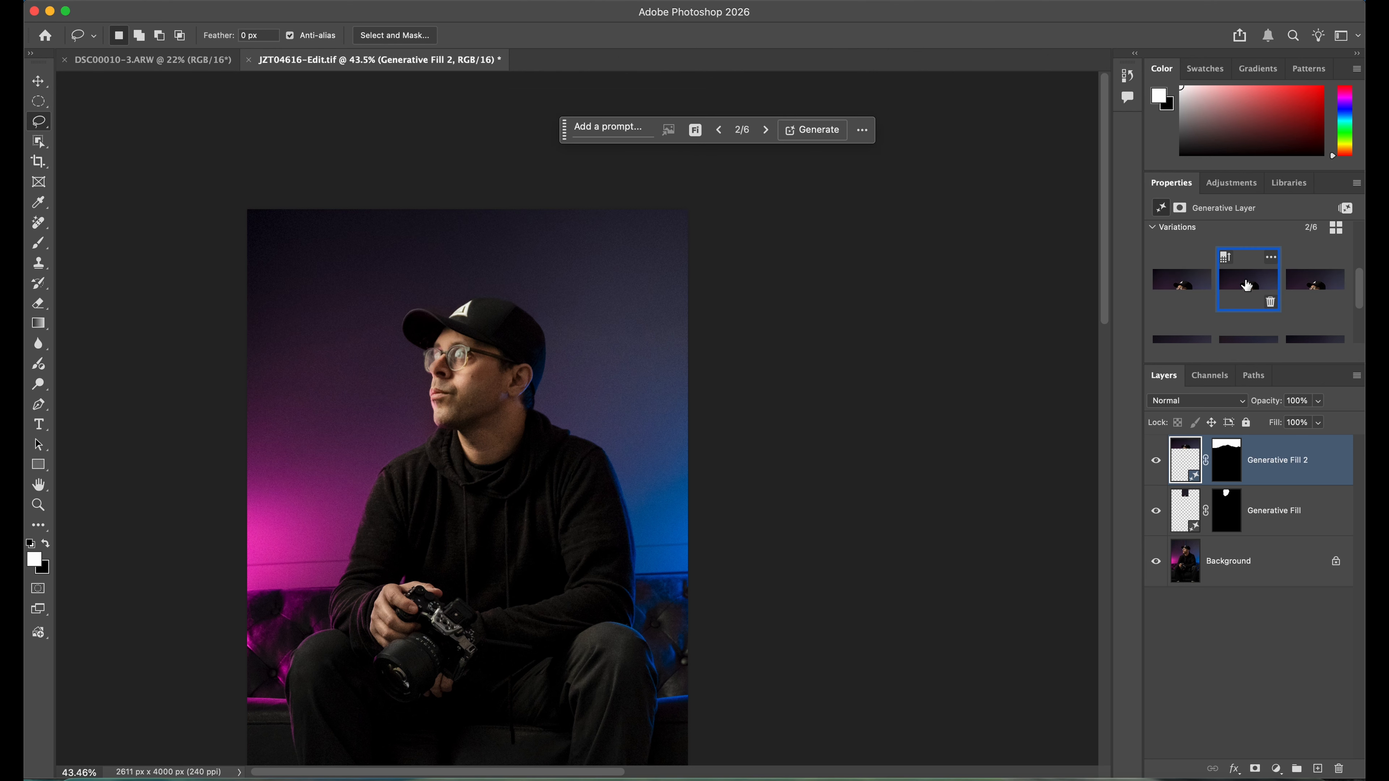
{"action": "left_click", "coordinate": [1301, 291]}
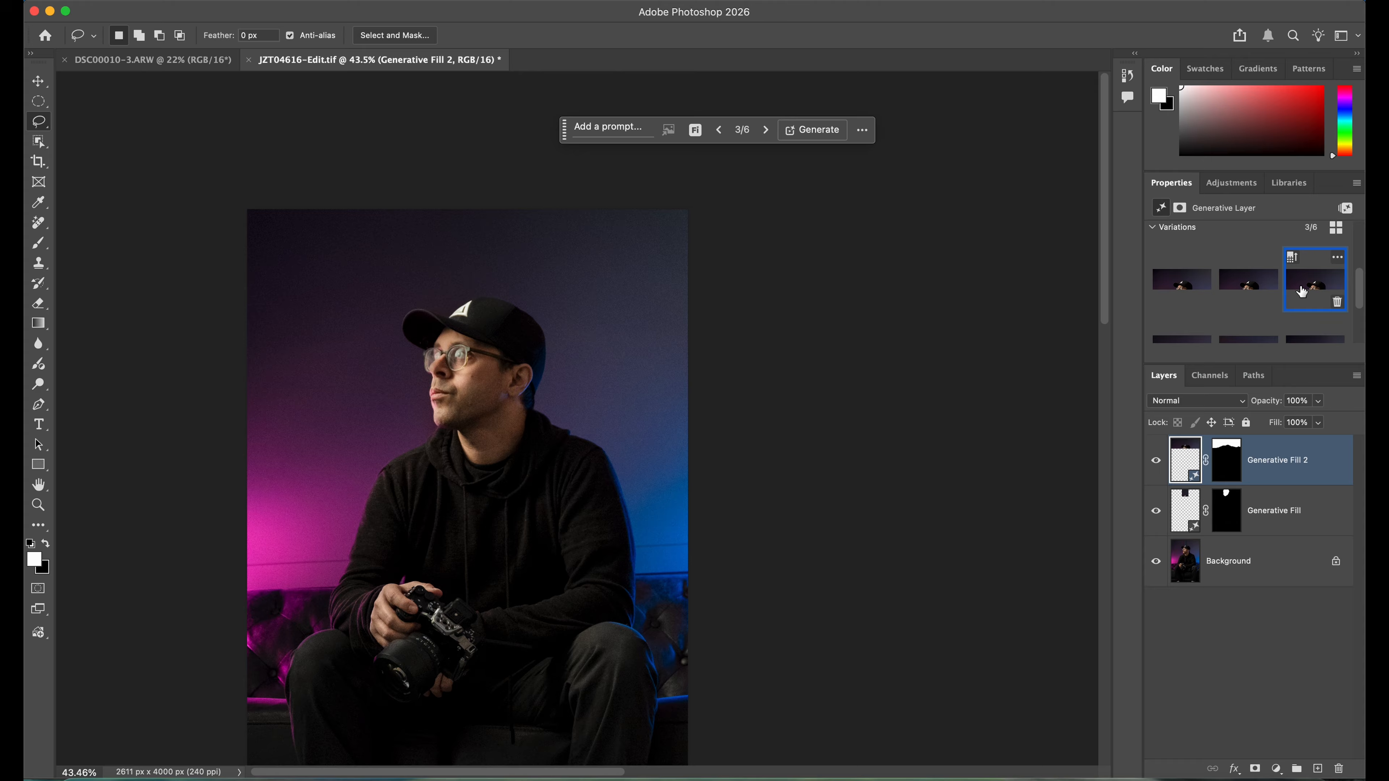
{"action": "scroll", "coordinate": [1301, 290], "scroll_direction": "down", "scroll_amount": 2}
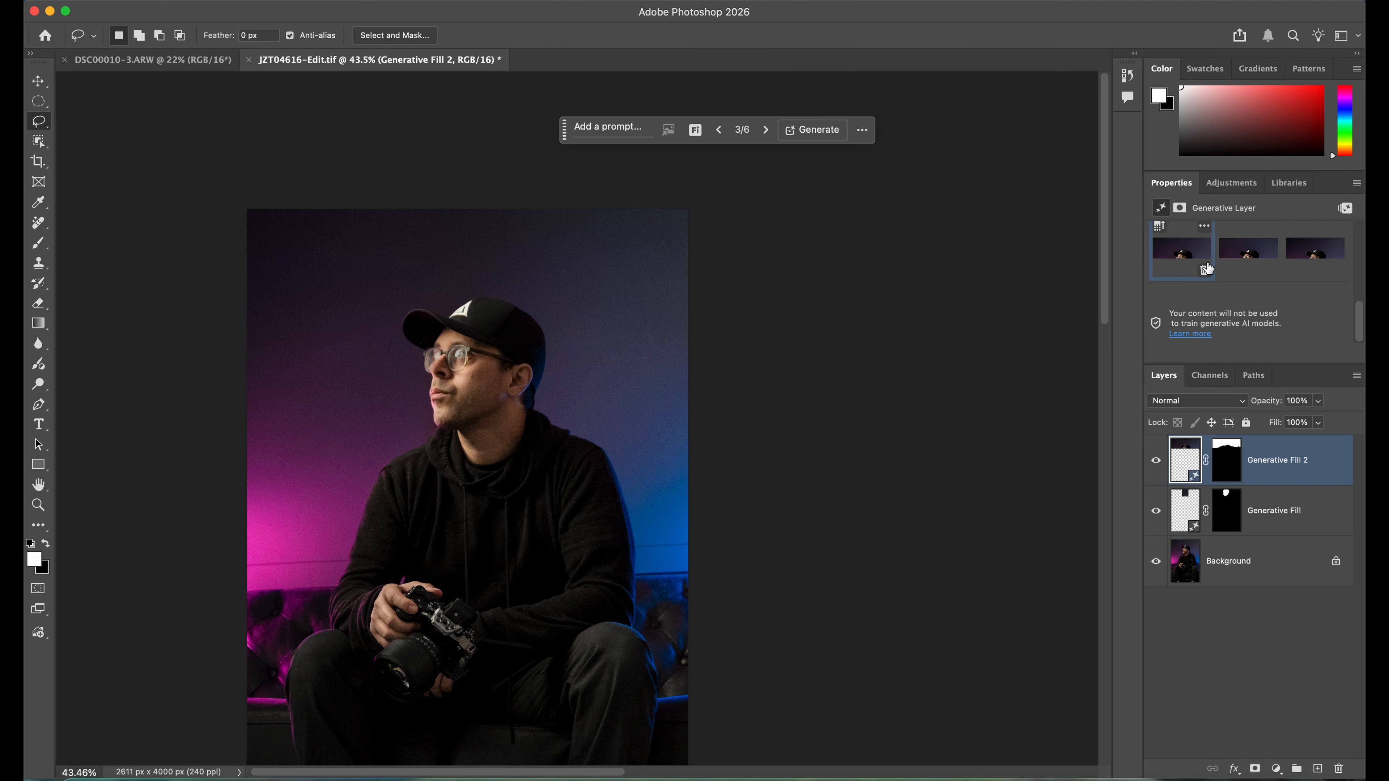
{"action": "scroll", "coordinate": [1209, 268], "scroll_direction": "down", "scroll_amount": 1}
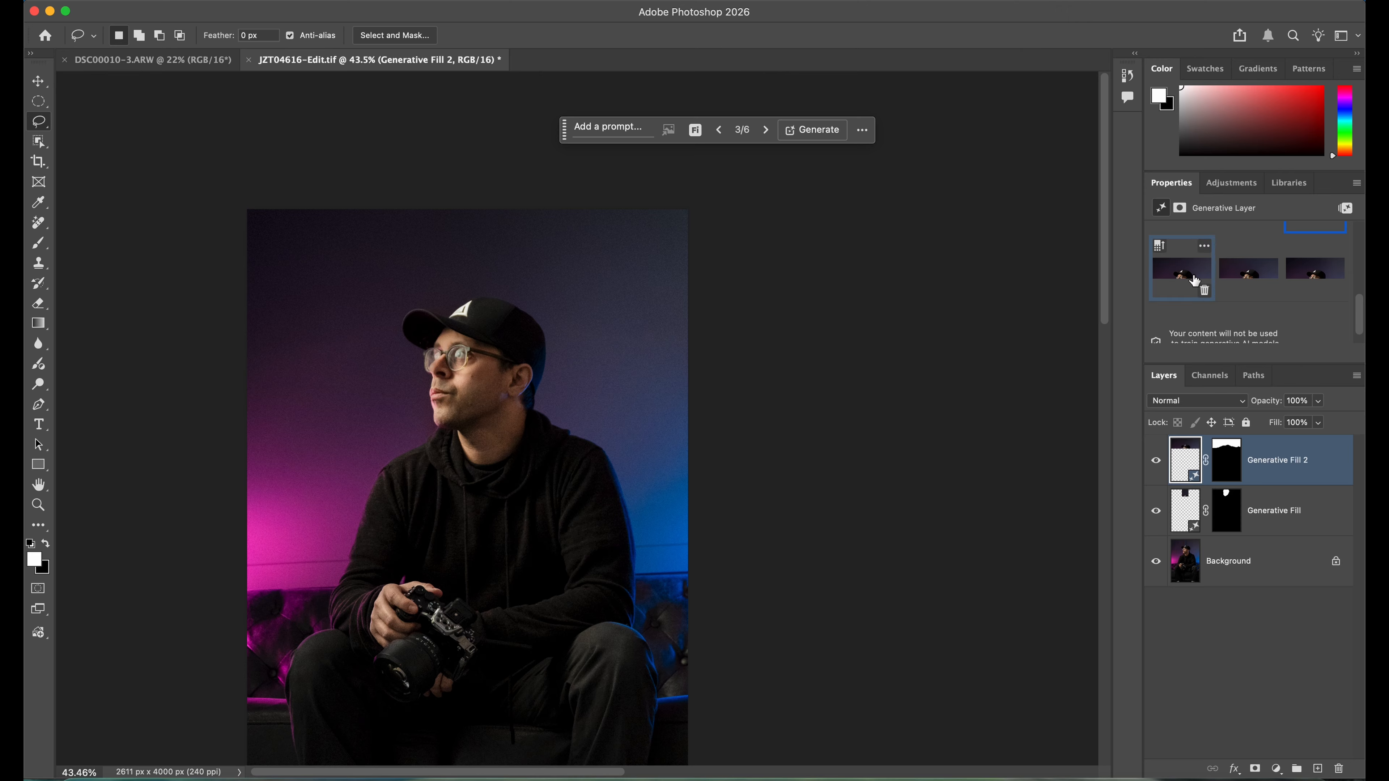
{"action": "scroll", "coordinate": [1211, 262], "scroll_direction": "up", "scroll_amount": 1}
{"action": "scroll", "coordinate": [1202, 255], "scroll_direction": "down", "scroll_amount": 1}
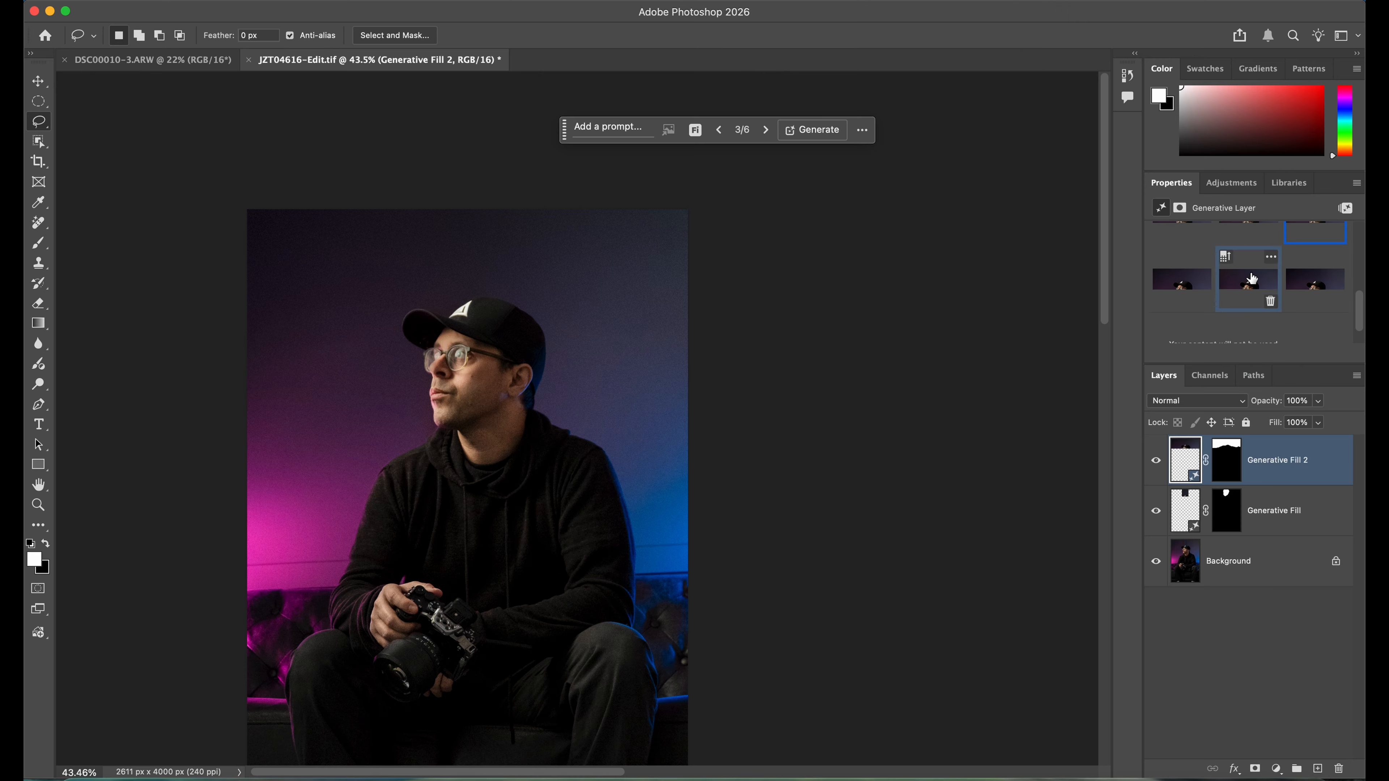
{"action": "scroll", "coordinate": [1252, 277], "scroll_direction": "down", "scroll_amount": 1}
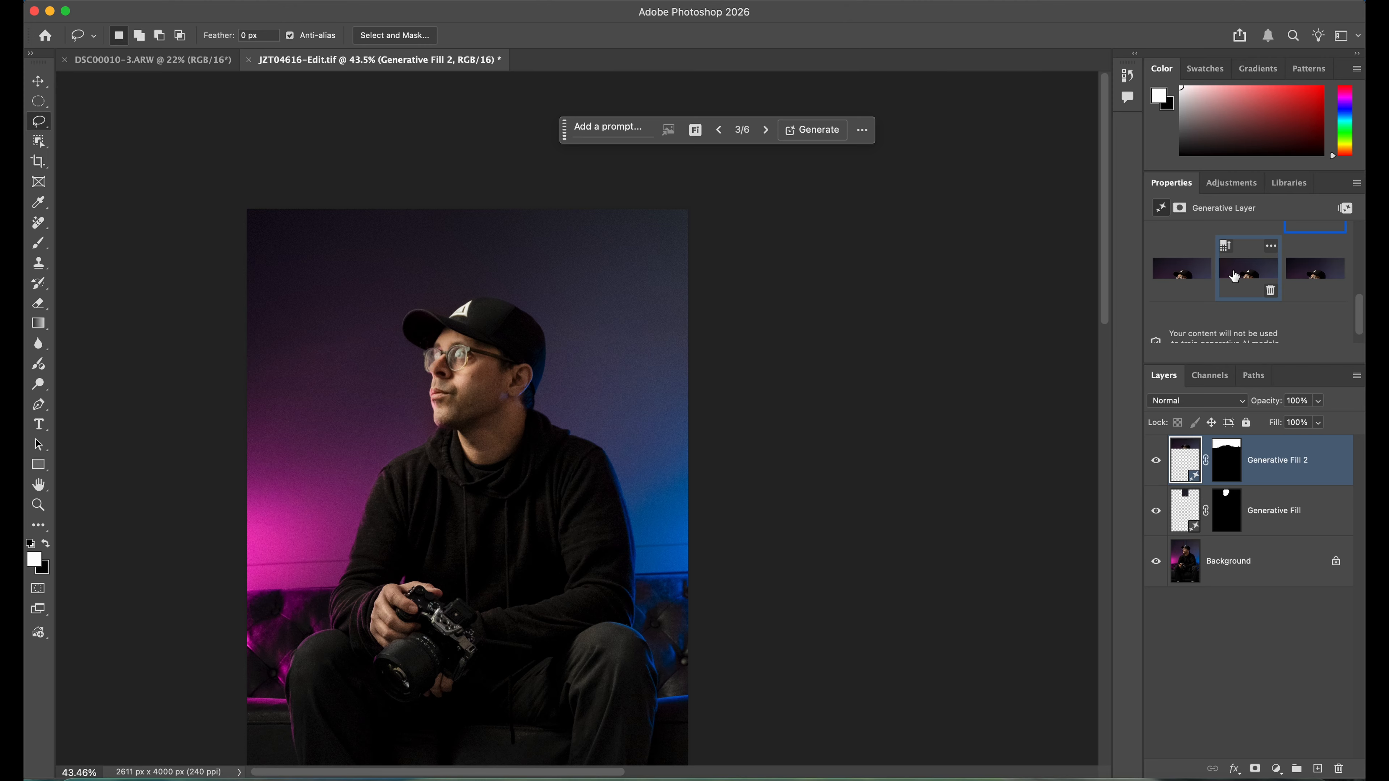
{"action": "scroll", "coordinate": [1234, 276], "scroll_direction": "up", "scroll_amount": 1}
{"action": "left_click", "coordinate": [1179, 286]}
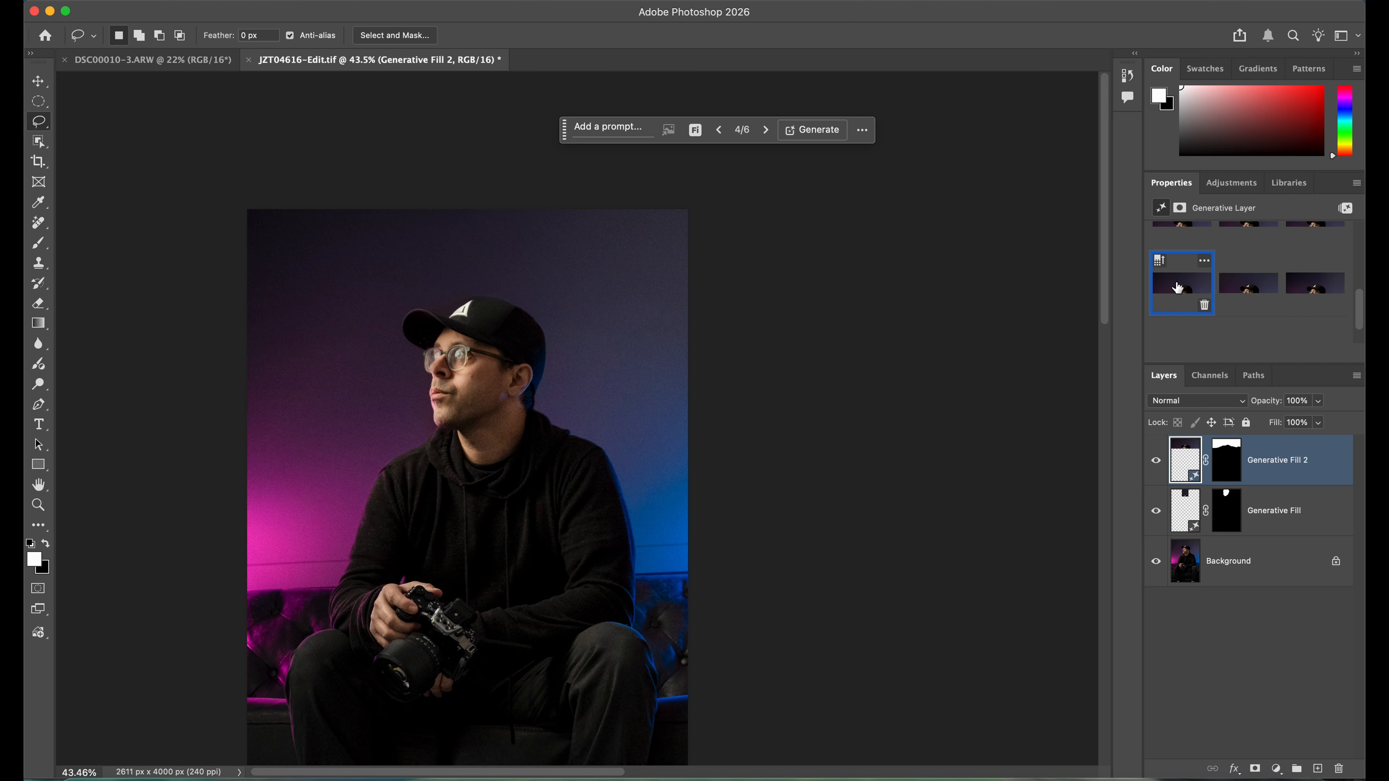
{"action": "left_click", "coordinate": [1238, 289]}
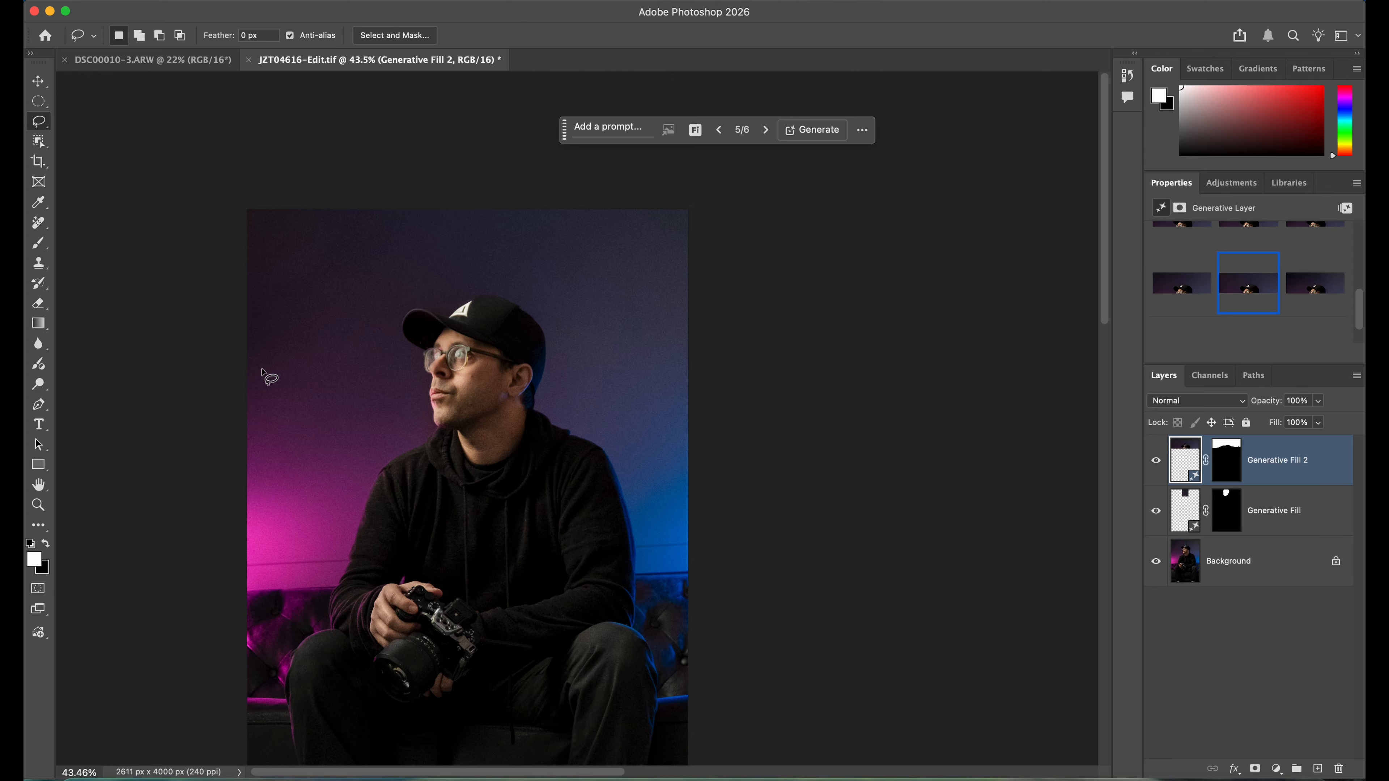
Add a new blank layer above the Generative Fill 2 layer.
{"action": "scroll", "coordinate": [340, 374], "scroll_direction": "down", "scroll_amount": 5}
{"action": "scroll", "coordinate": [340, 373], "scroll_direction": "up", "scroll_amount": 1}
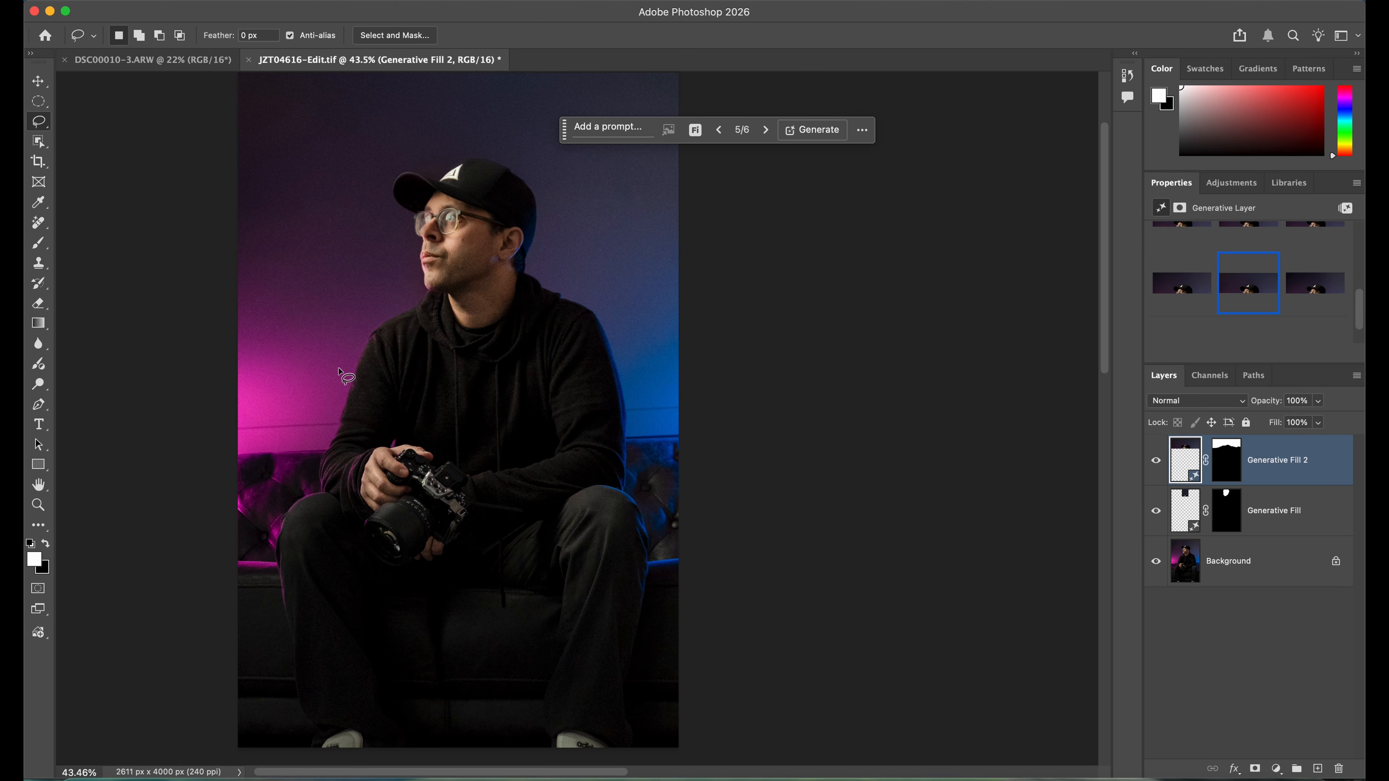
{"action": "scroll", "coordinate": [531, 554], "scroll_direction": "down", "scroll_amount": 2}
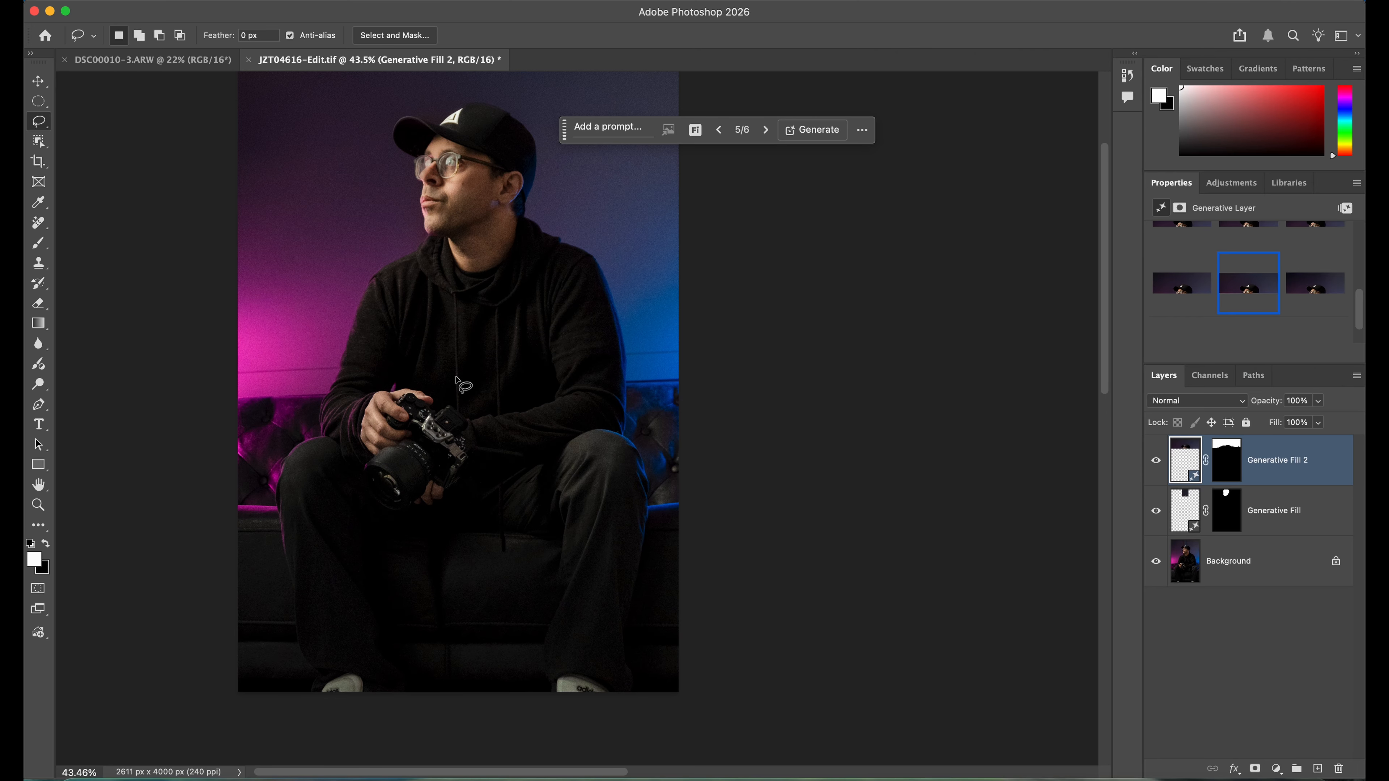
{"action": "scroll", "coordinate": [456, 377], "scroll_direction": "up", "scroll_amount": 5}
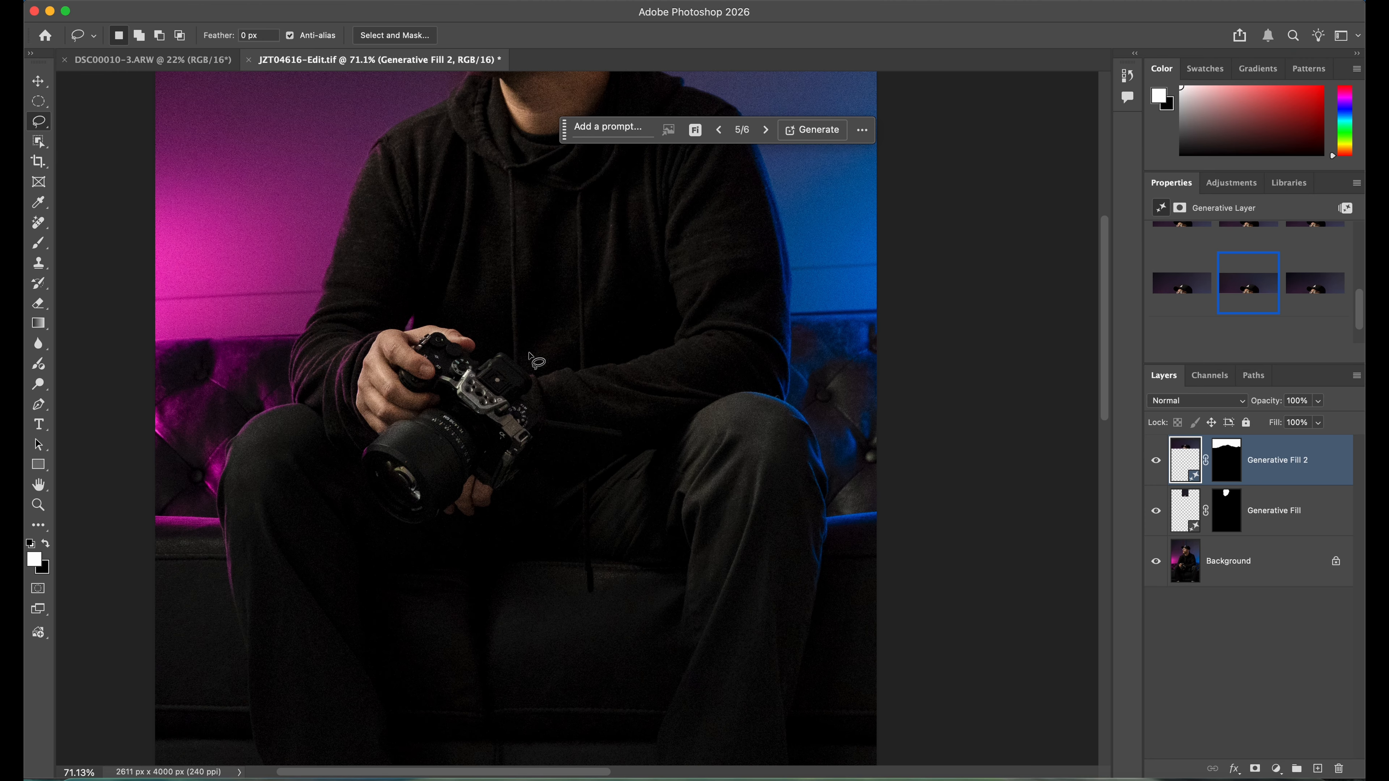
{"action": "left_click", "coordinate": [516, 346]}
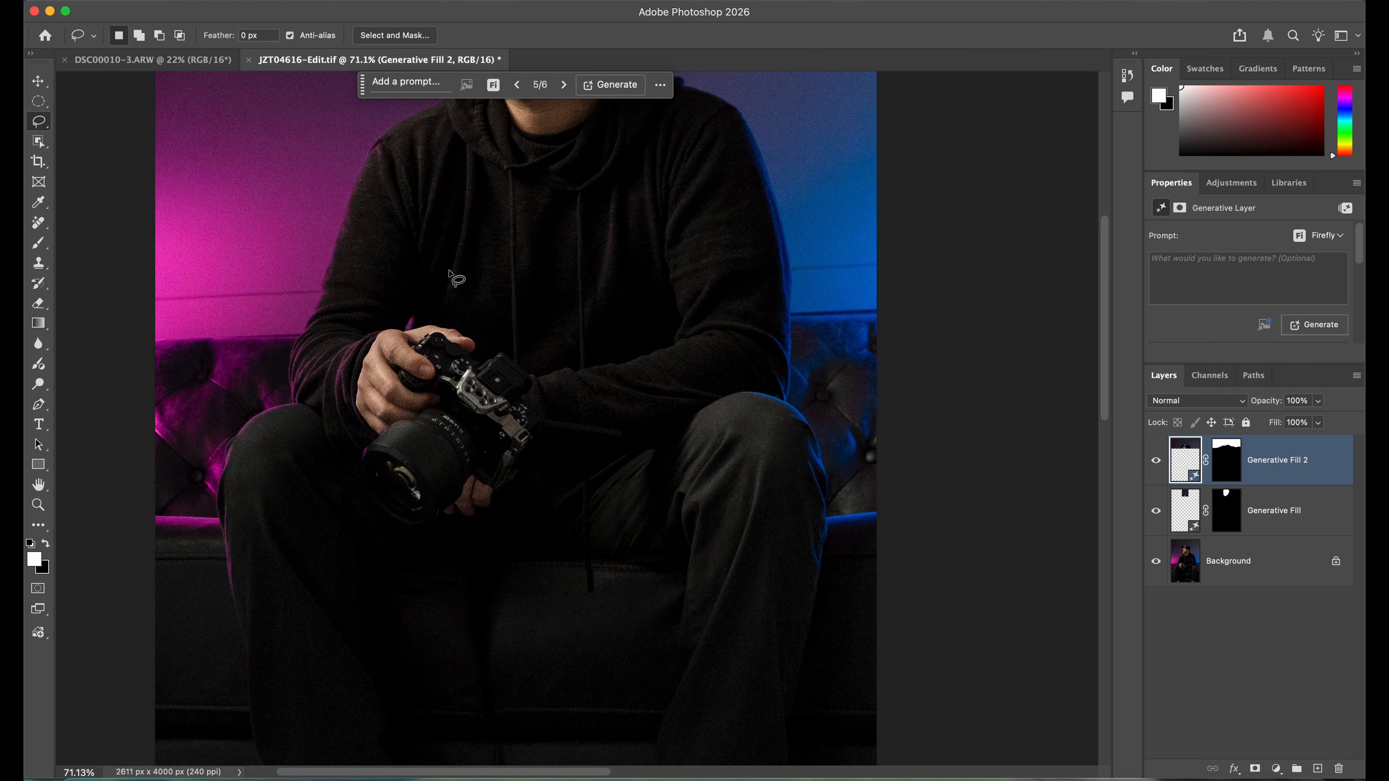
{"action": "left_click", "coordinate": [1317, 769]}
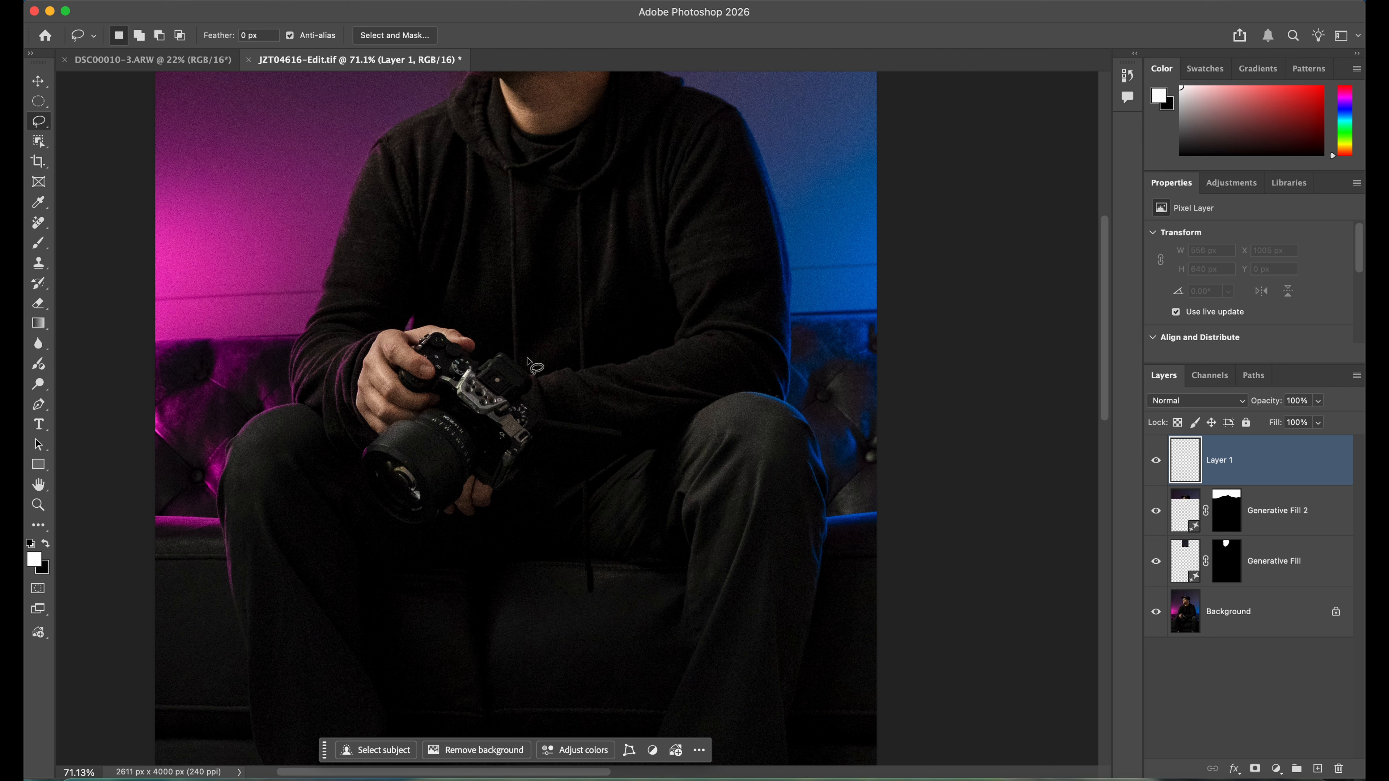
Lasso the held camera and replace it using Generative Fill with the prompt "cup of coffee".
{"action": "mouse_move", "coordinate": [510, 346]}
{"action": "left_mouse_down"}
{"action": "mouse_move", "coordinate": [475, 353]}
{"action": "mouse_move", "coordinate": [420, 327]}
{"action": "mouse_move", "coordinate": [350, 450]}
{"action": "mouse_move", "coordinate": [388, 514]}
{"action": "mouse_move", "coordinate": [419, 523]}
{"action": "mouse_move", "coordinate": [471, 482]}
{"action": "mouse_move", "coordinate": [518, 488]}
{"action": "mouse_move", "coordinate": [551, 422]}
{"action": "mouse_move", "coordinate": [531, 363]}
{"action": "mouse_move", "coordinate": [510, 353]}
{"action": "left_mouse_up"}
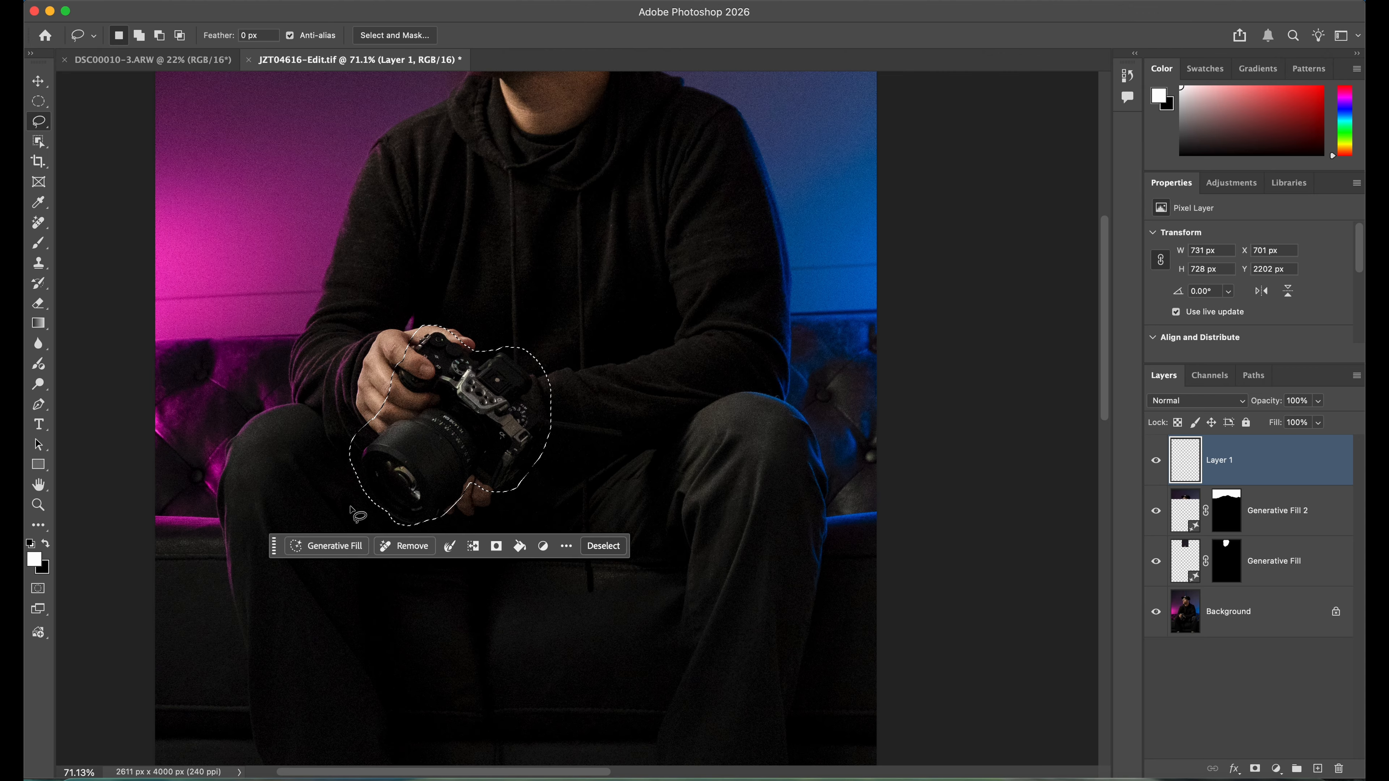
{"action": "left_click", "coordinate": [335, 545]}
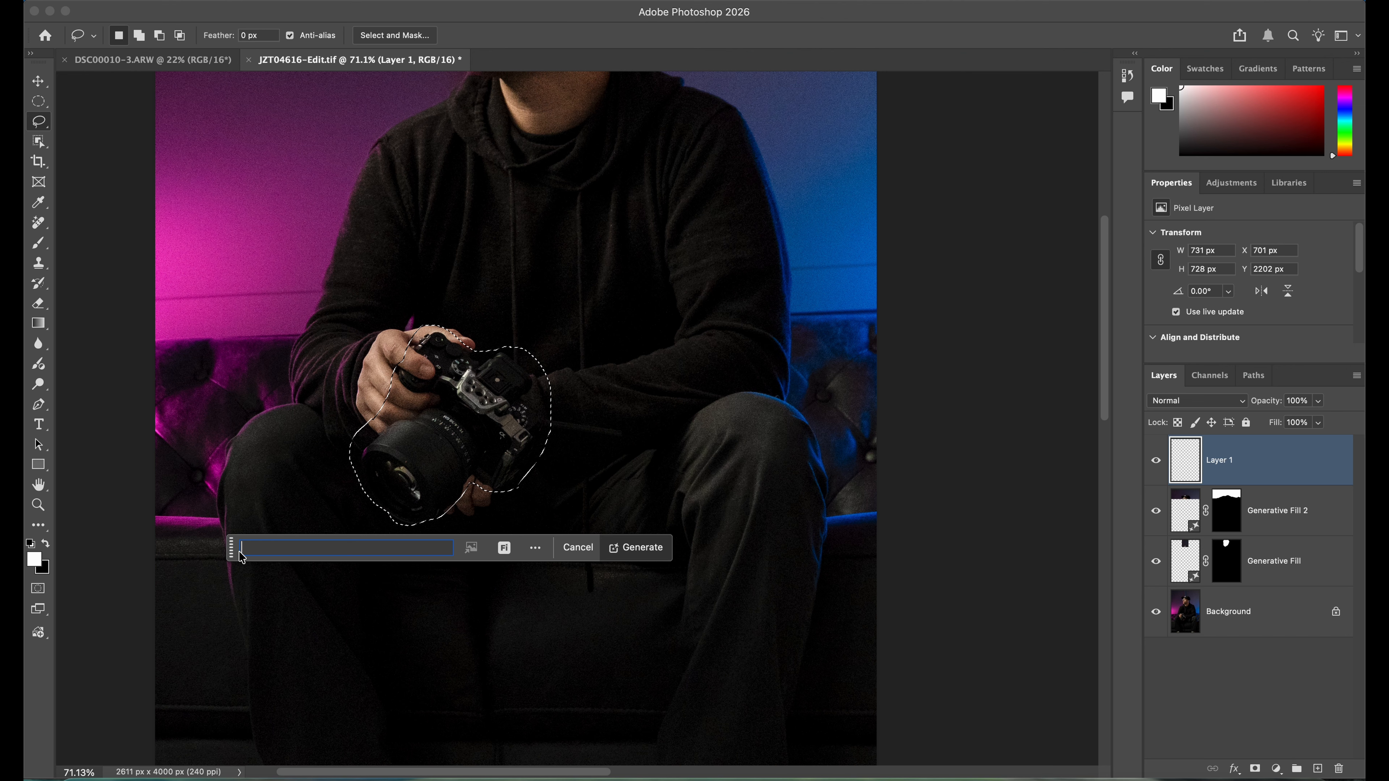
{"action": "left_click_drag", "start_coordinate": [231, 549], "coordinate": [565, 218]}
{"action": "left_click", "coordinate": [599, 212]}
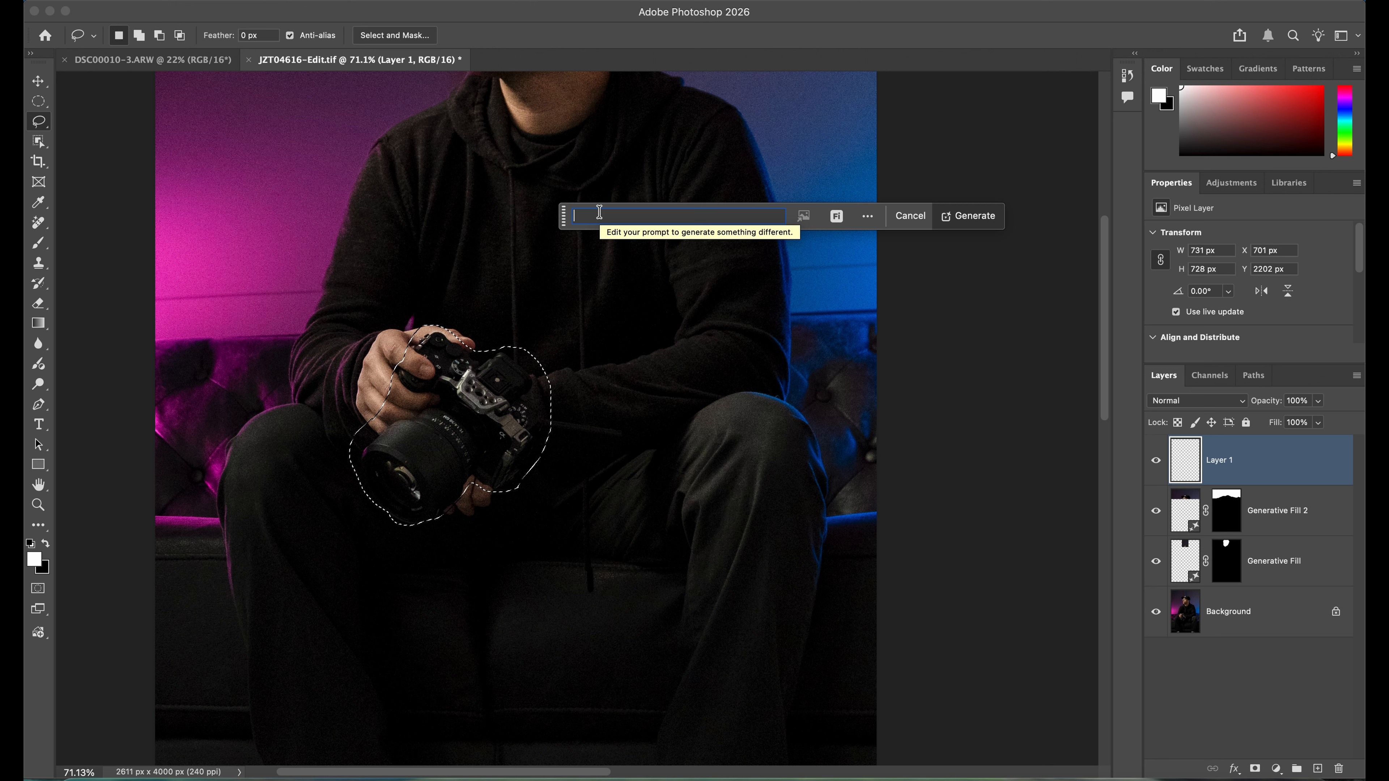
{"action": "type", "text": "cup of coffee"}
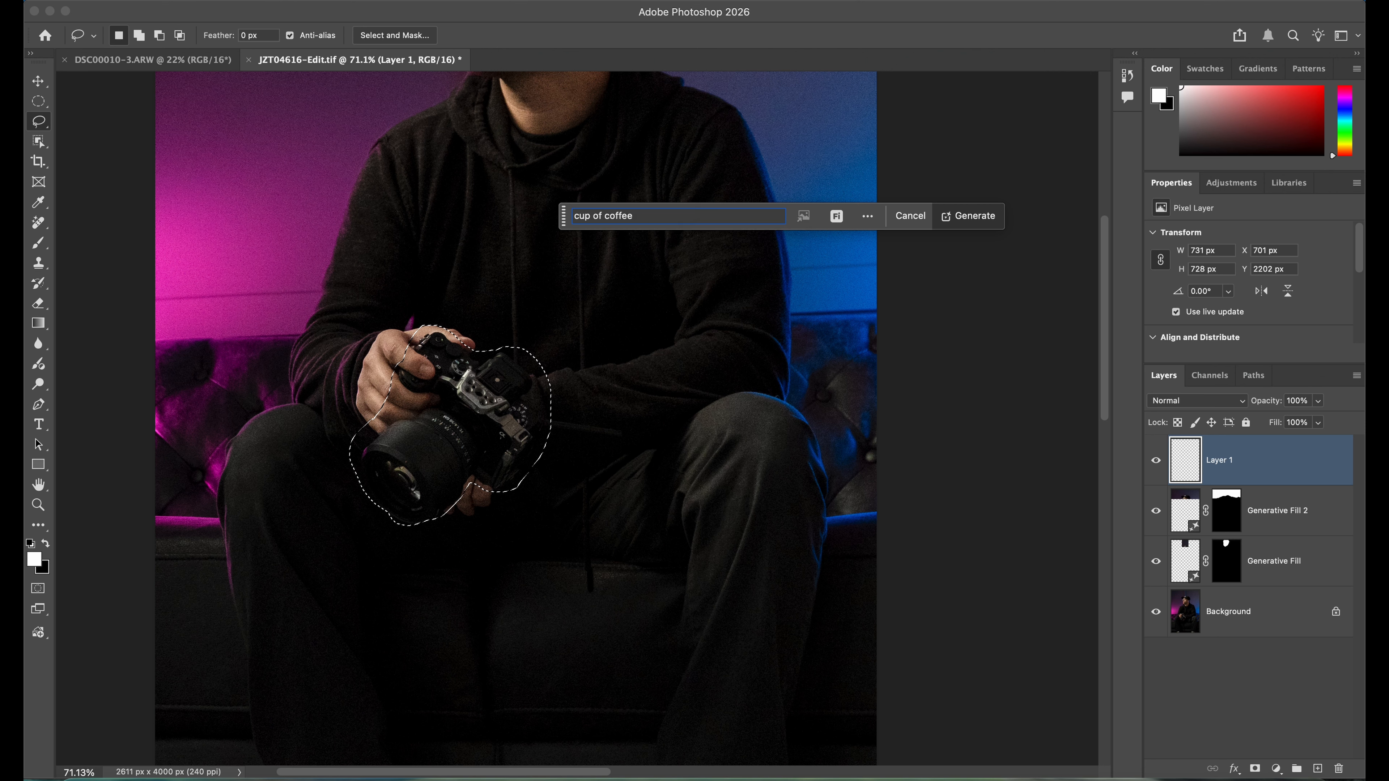
{"action": "key", "text": "Return"}
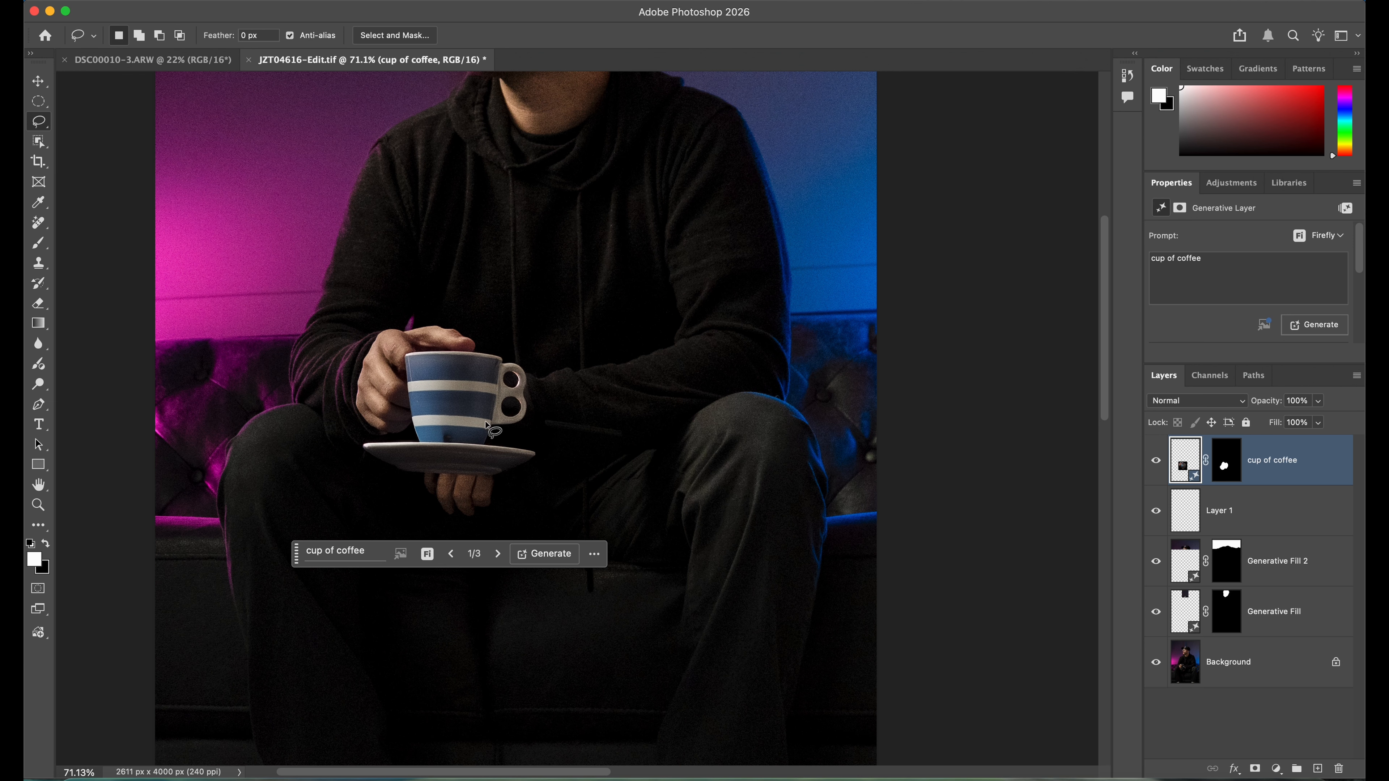
Toggle the cup of coffee layer's visibility to compare the generated cup with the original camera, leaving the layer shown.
{"action": "left_click", "coordinate": [1156, 461]}
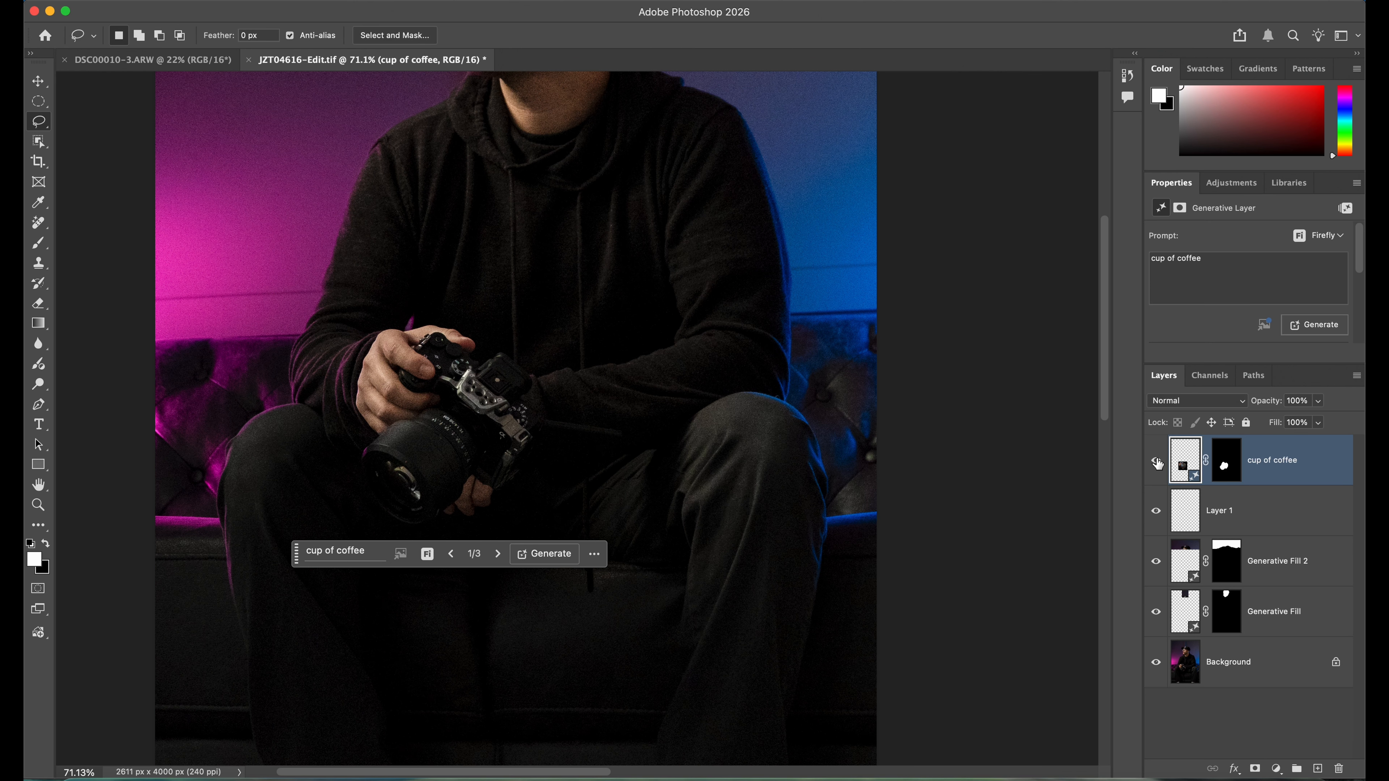
{"action": "left_click", "coordinate": [1156, 461]}
{"action": "left_click", "coordinate": [1157, 461]}
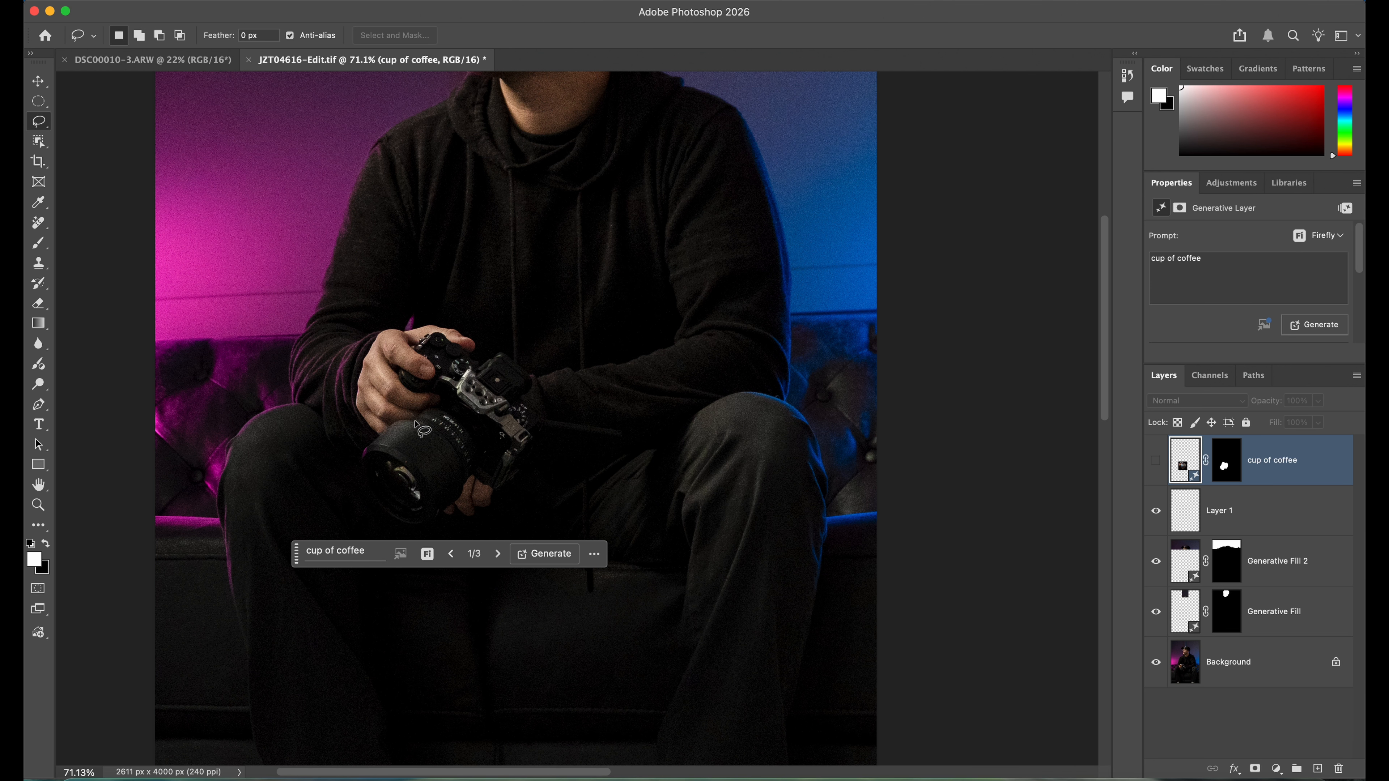
{"action": "scroll", "coordinate": [421, 431], "scroll_direction": "up", "scroll_amount": 3}
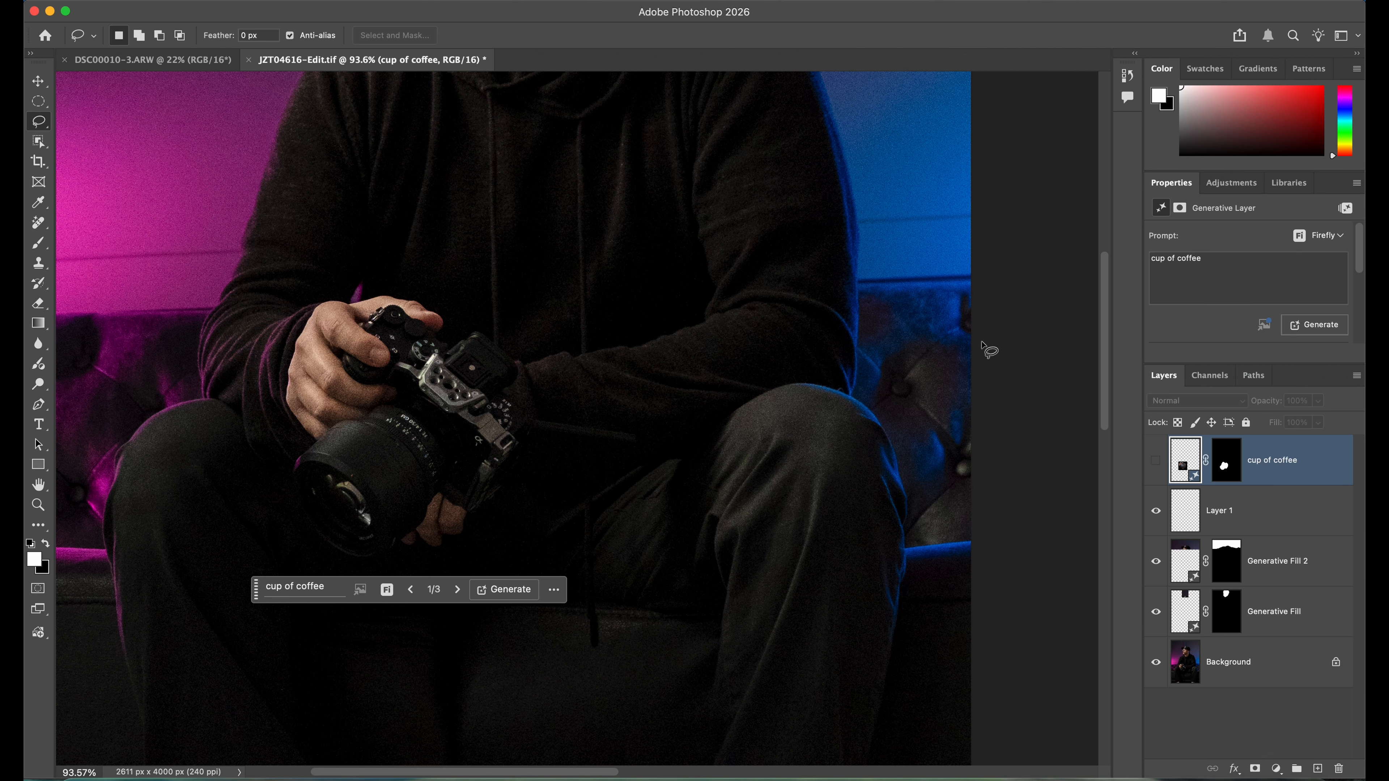
{"action": "left_click", "coordinate": [1156, 463]}
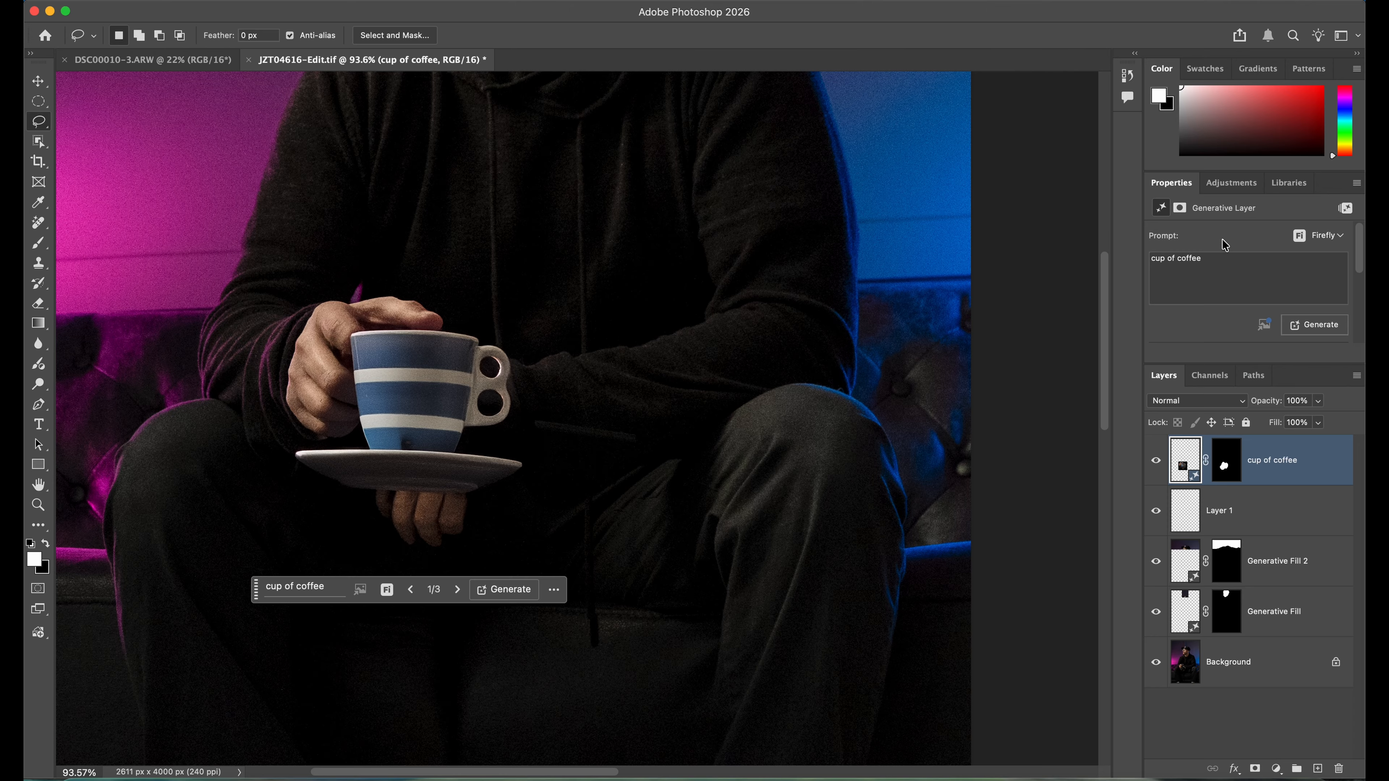
Switch the cup of coffee fill to its second variation and examine the glass mug and hands up close and from afar.
{"action": "scroll", "coordinate": [1224, 245], "scroll_direction": "down", "scroll_amount": 1}
{"action": "scroll", "coordinate": [1224, 245], "scroll_direction": "down", "scroll_amount": 4}
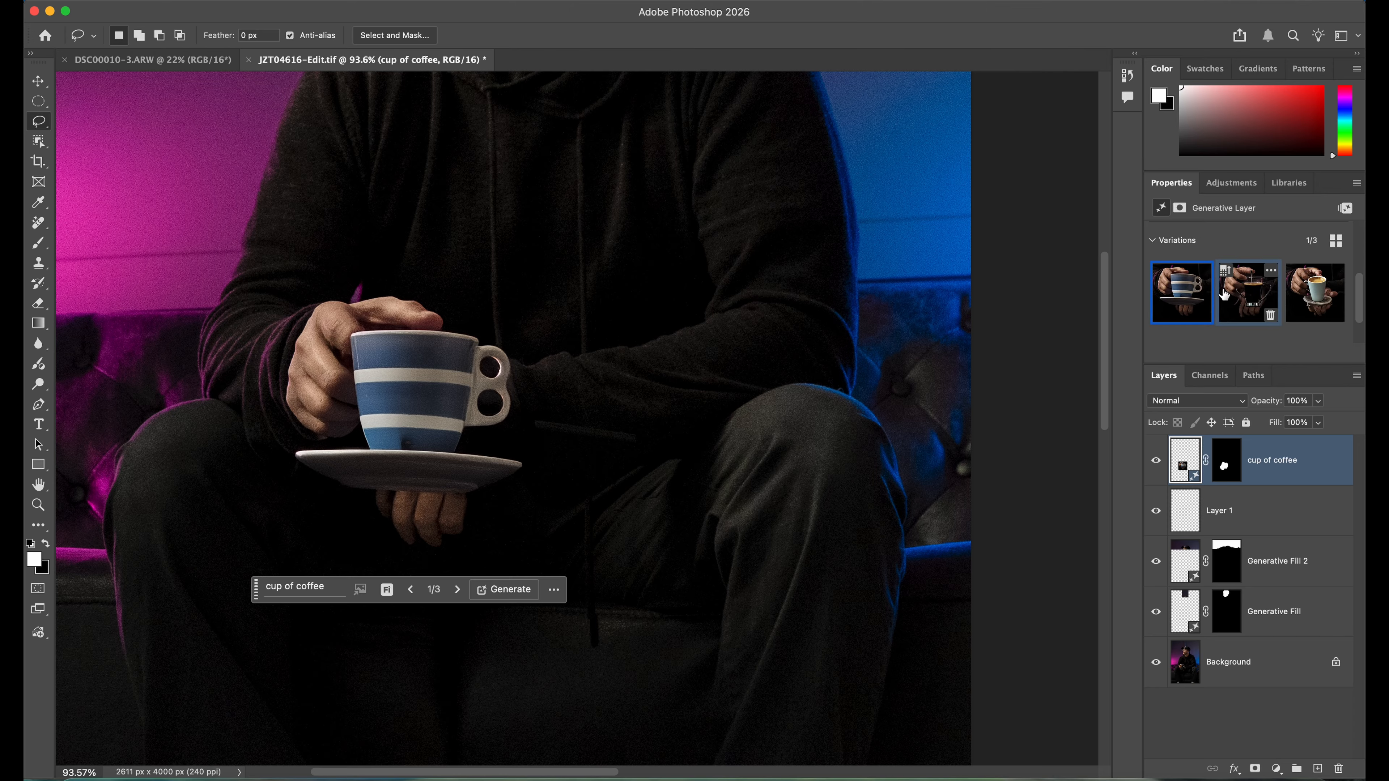
{"action": "left_click", "coordinate": [1237, 296]}
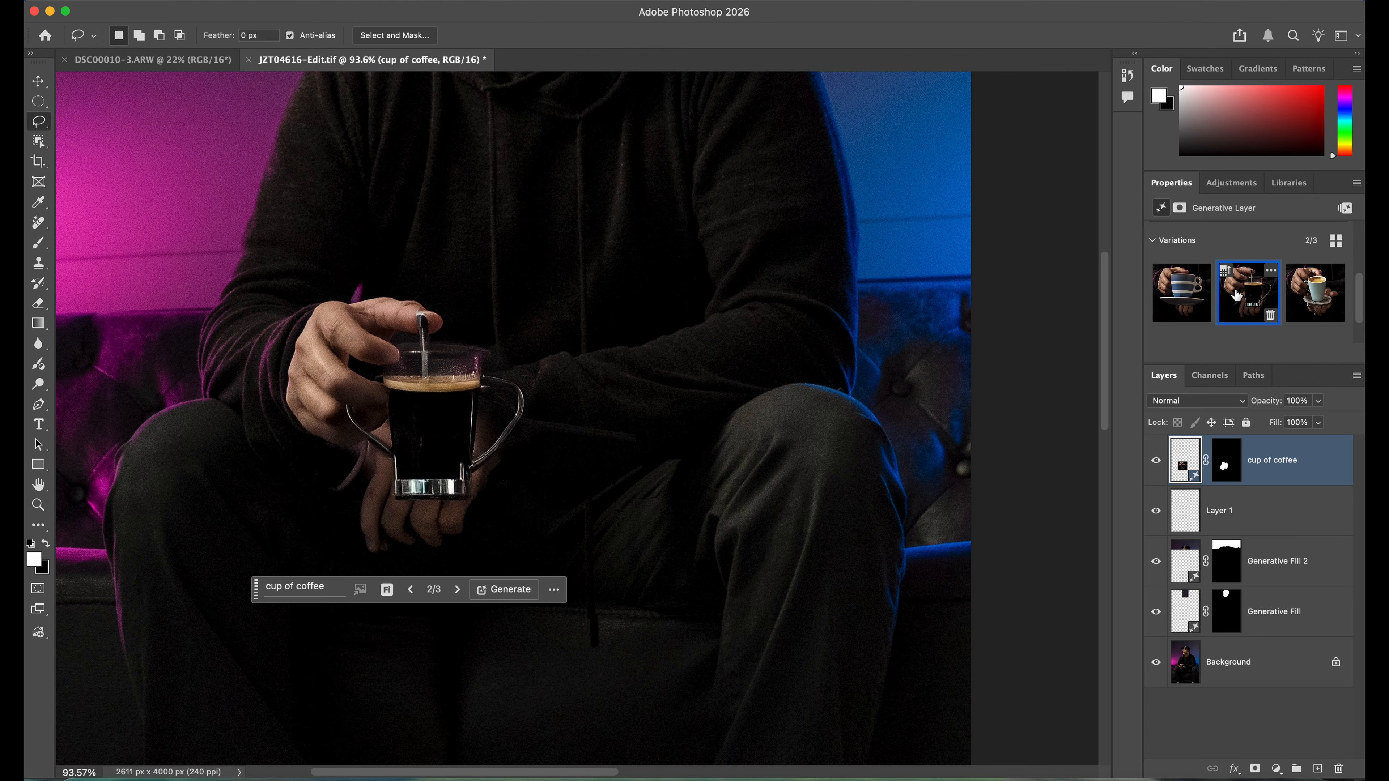
{"action": "scroll", "coordinate": [440, 336], "scroll_direction": "up", "scroll_amount": 3}
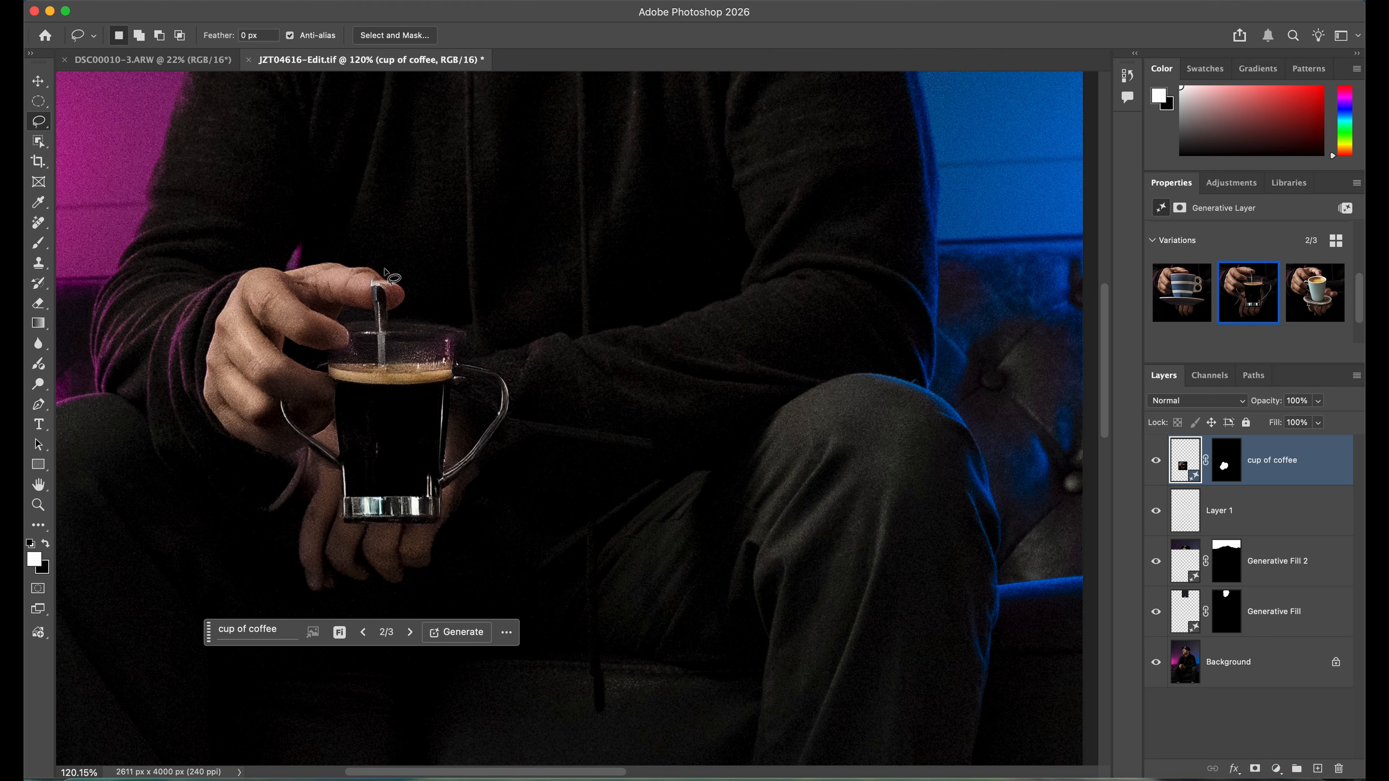
{"action": "scroll", "coordinate": [279, 506], "scroll_direction": "down", "scroll_amount": 4}
{"action": "scroll", "coordinate": [279, 506], "scroll_direction": "left", "scroll_amount": 2}
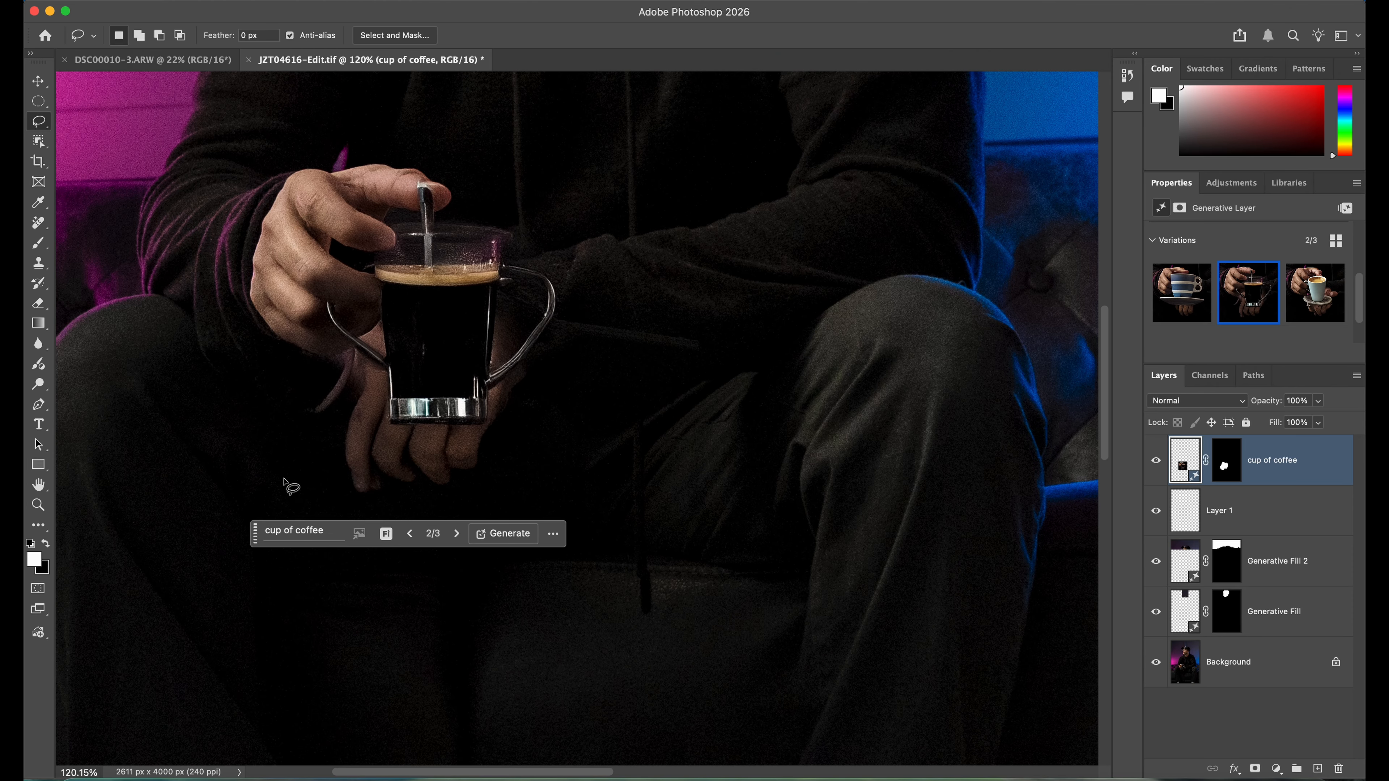
{"action": "scroll", "coordinate": [459, 411], "scroll_direction": "down", "scroll_amount": 5}
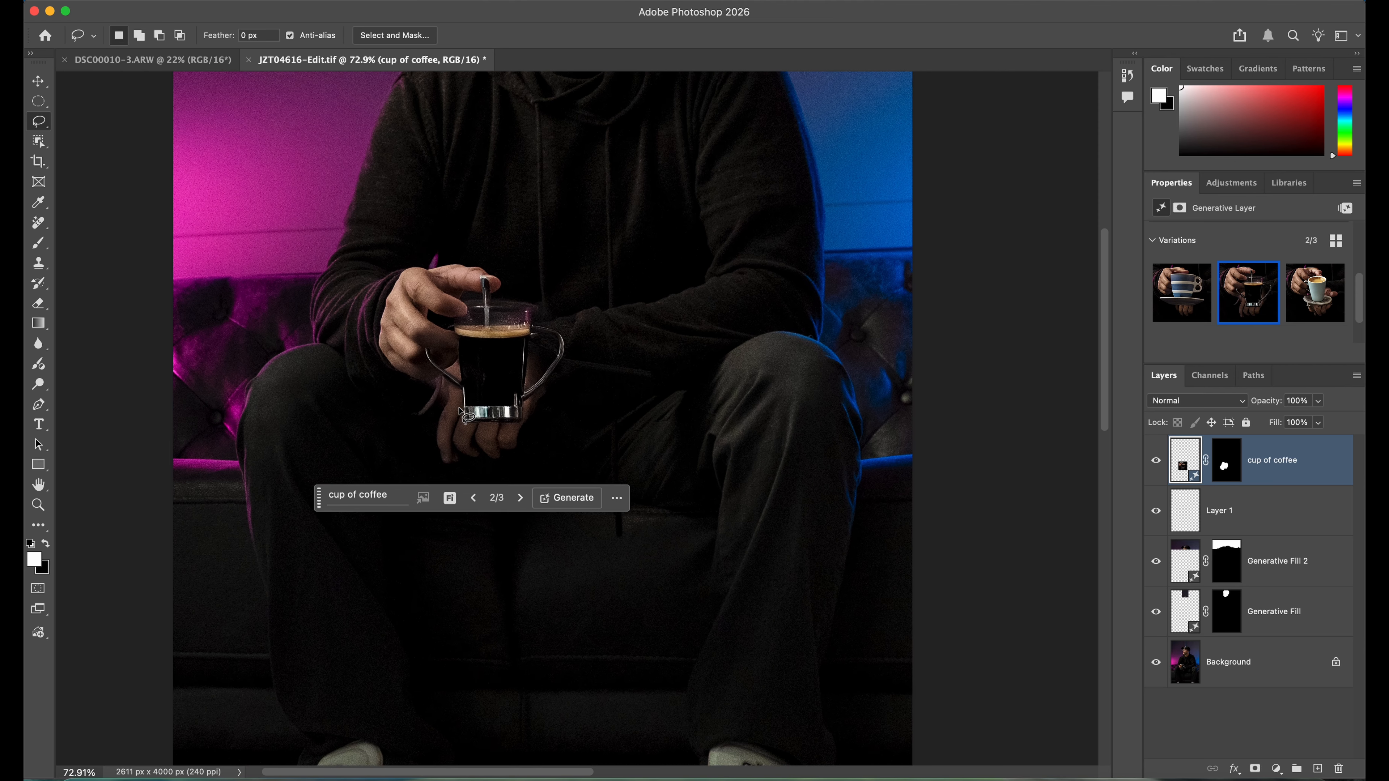
{"action": "scroll", "coordinate": [459, 411], "scroll_direction": "right", "scroll_amount": 1}
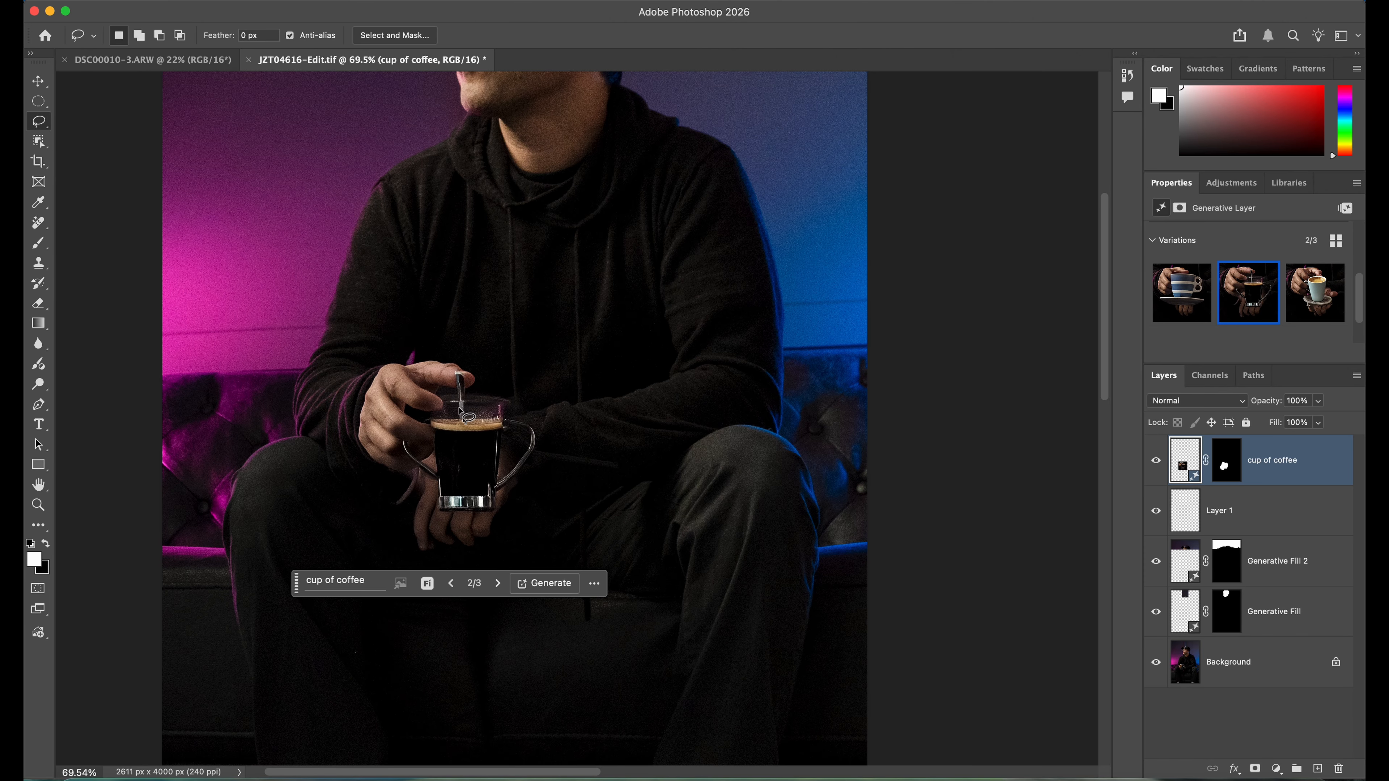
{"action": "scroll", "coordinate": [459, 409], "scroll_direction": "down", "scroll_amount": 3}
{"action": "scroll", "coordinate": [459, 409], "scroll_direction": "up", "scroll_amount": 7}
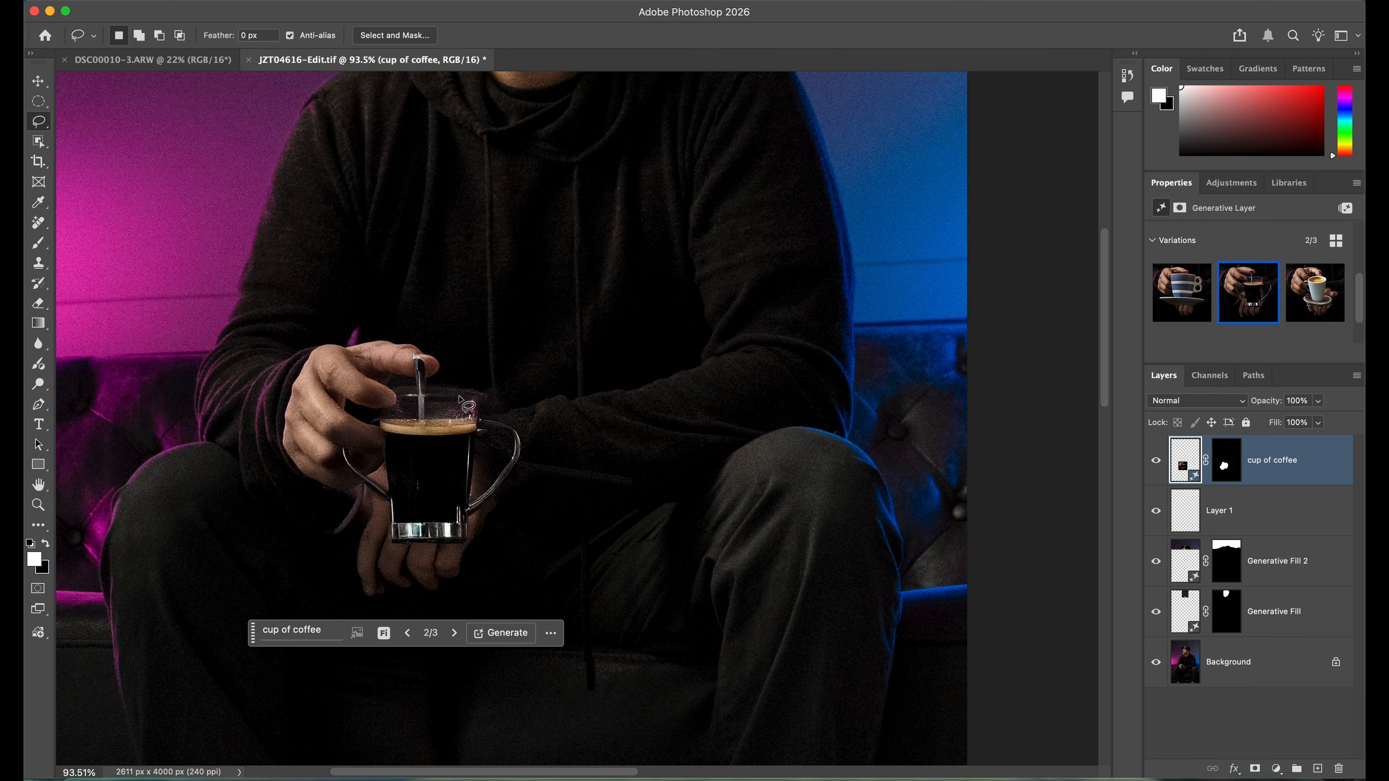
Switch the cup of coffee fill to its third variation and examine the cup, saucer and fingers up close.
{"action": "left_click", "coordinate": [1313, 289]}
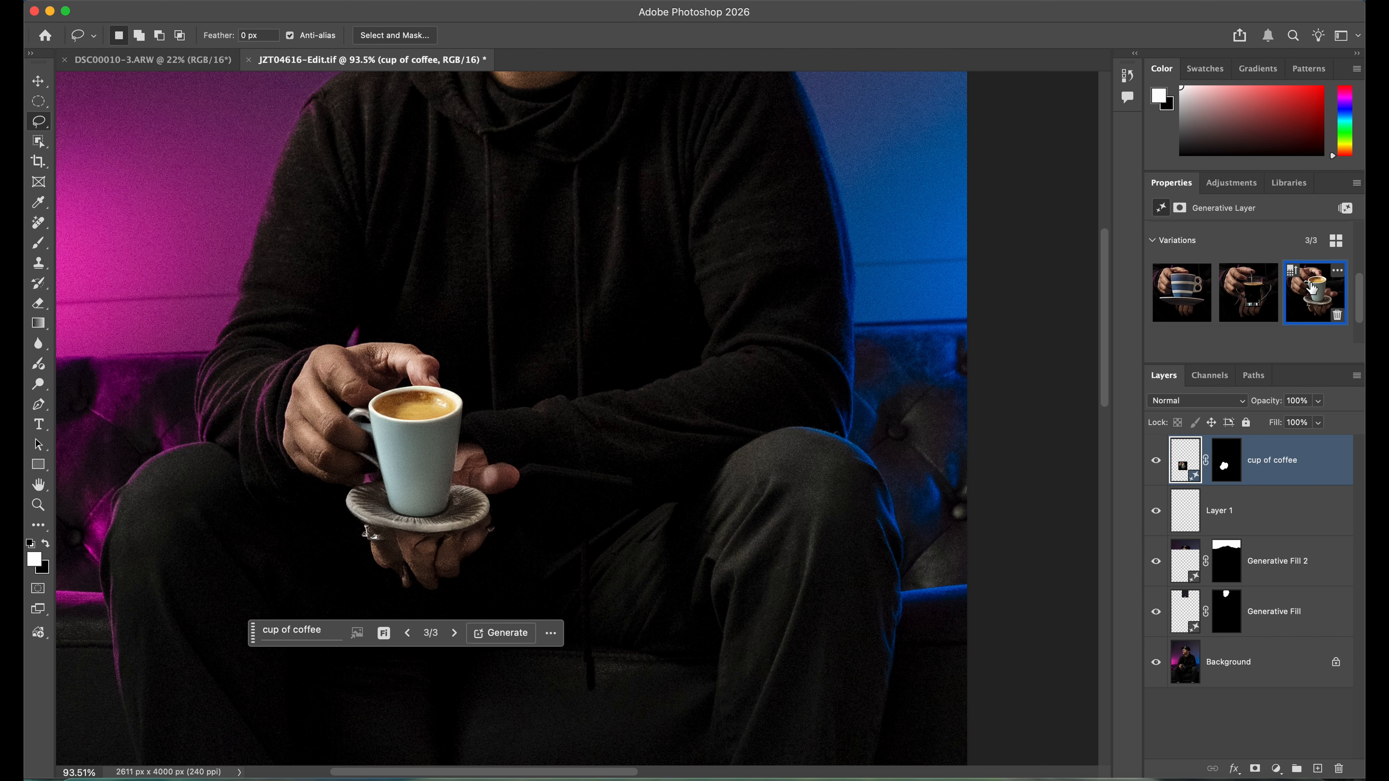
{"action": "scroll", "coordinate": [409, 455], "scroll_direction": "up", "scroll_amount": 4}
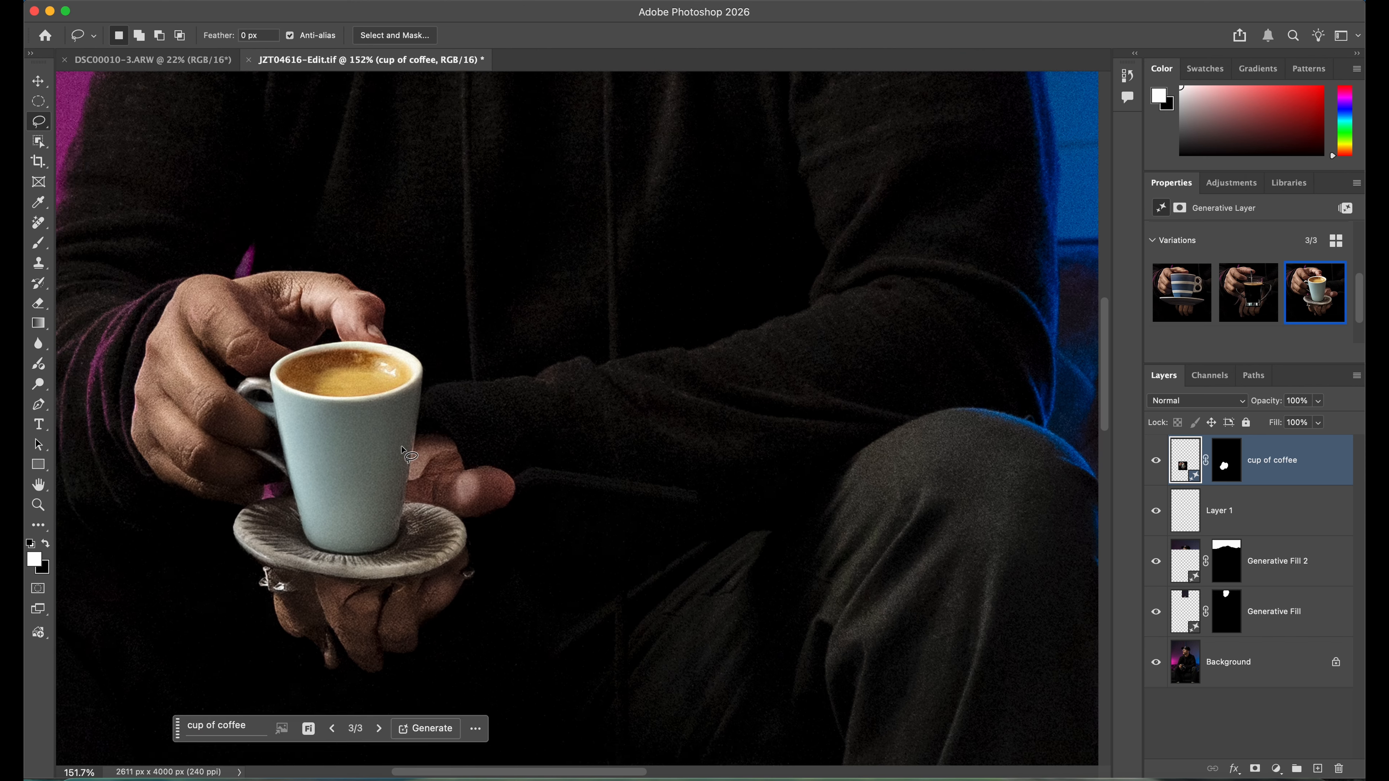
{"action": "scroll", "coordinate": [404, 454], "scroll_direction": "down", "scroll_amount": 2}
{"action": "scroll", "coordinate": [404, 454], "scroll_direction": "left", "scroll_amount": 2}
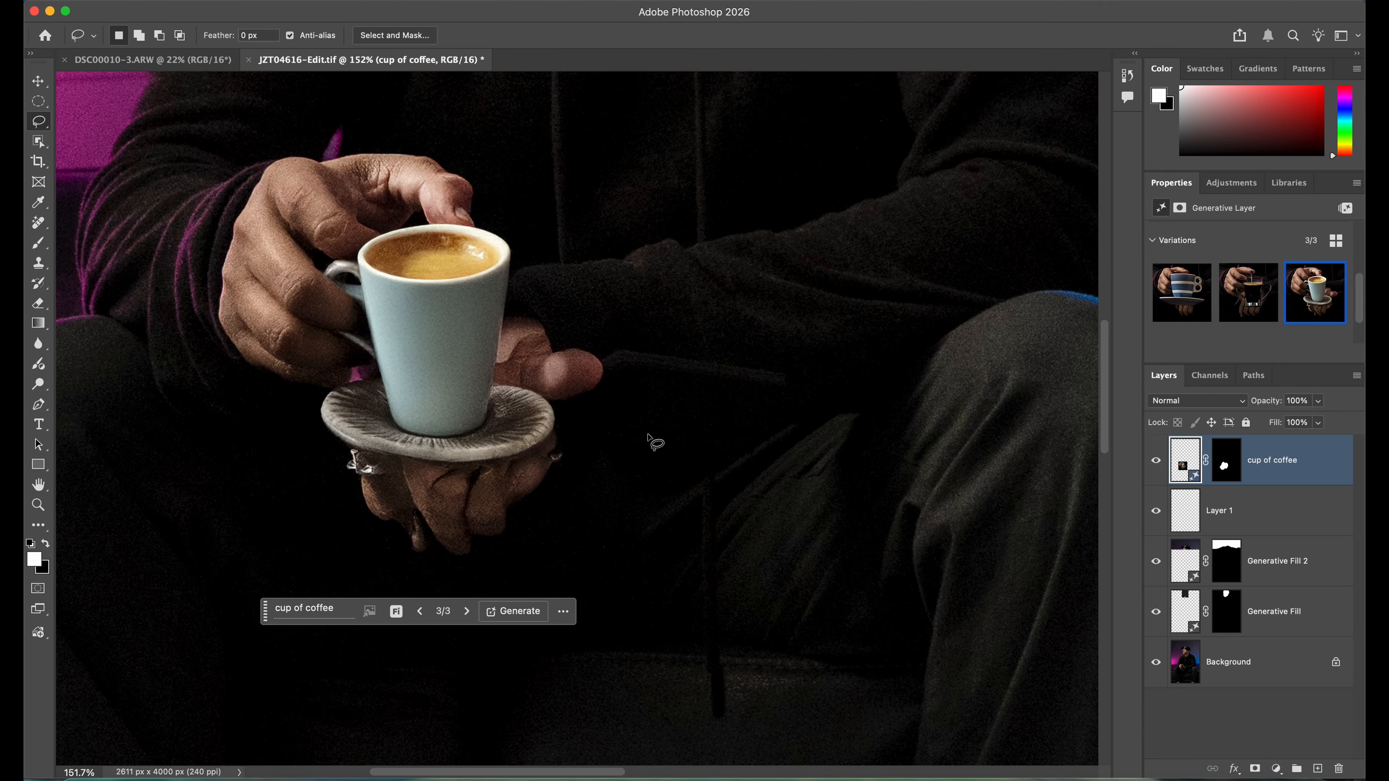
{"action": "scroll", "coordinate": [654, 443], "scroll_direction": "down", "scroll_amount": 2}
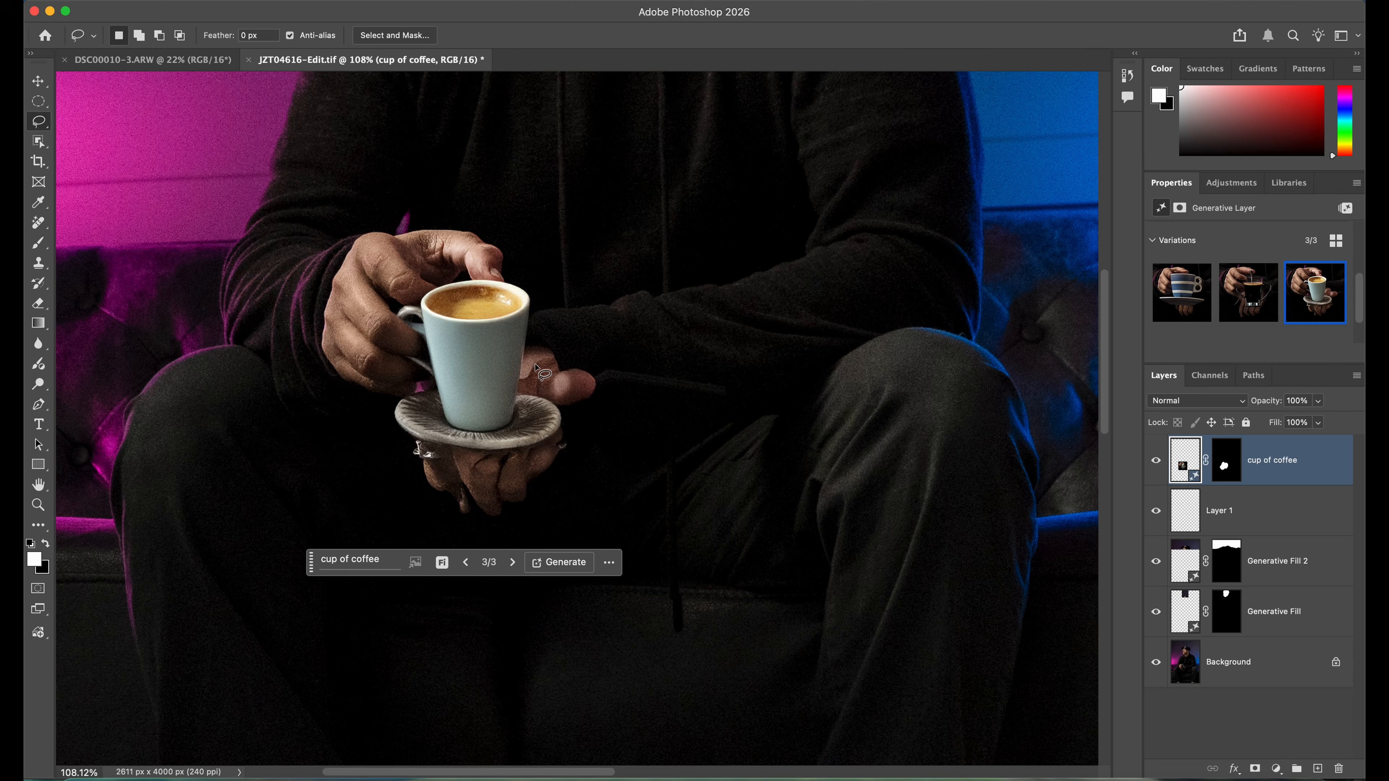
Return the cup of coffee fill to its second variation and review it in the context of the whole portrait.
{"action": "left_click", "coordinate": [1249, 292]}
{"action": "left_click", "coordinate": [1181, 292]}
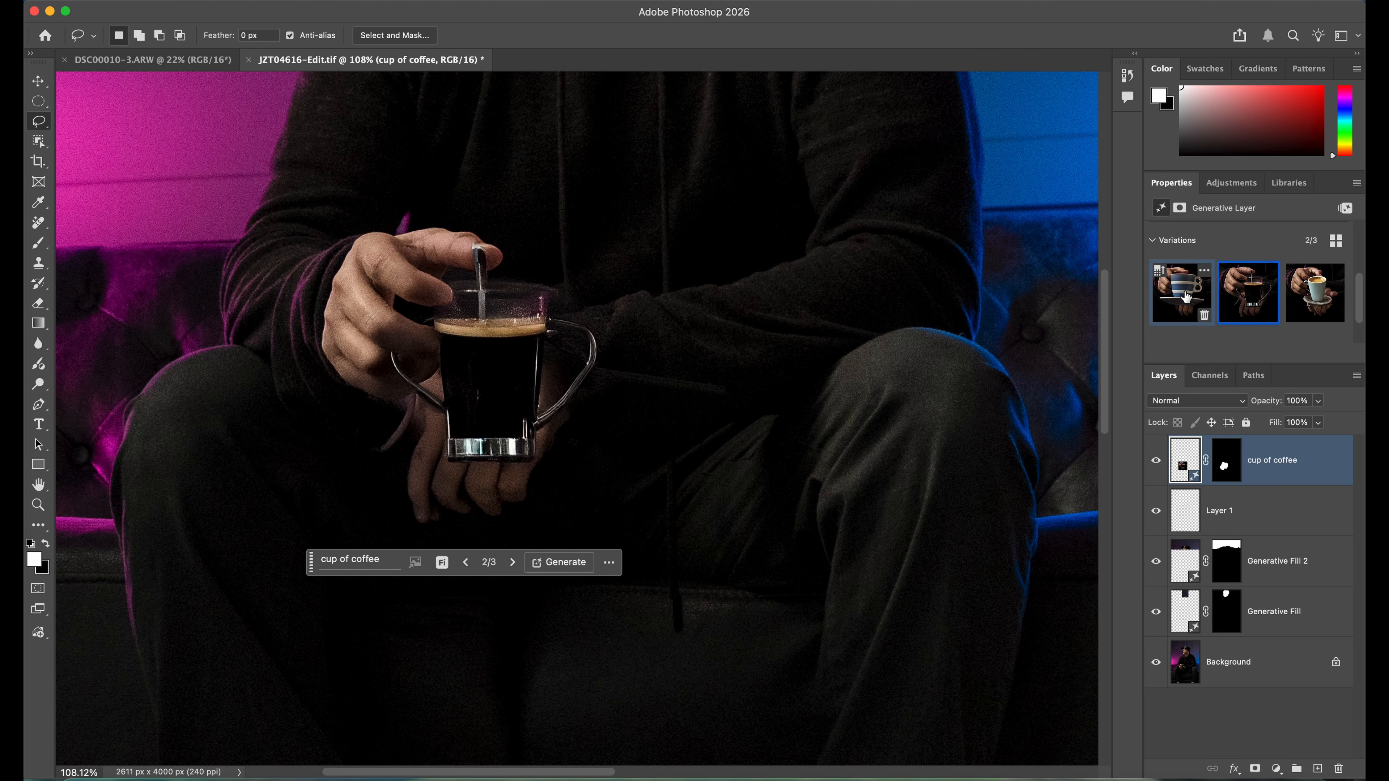
{"action": "left_click", "coordinate": [1246, 299]}
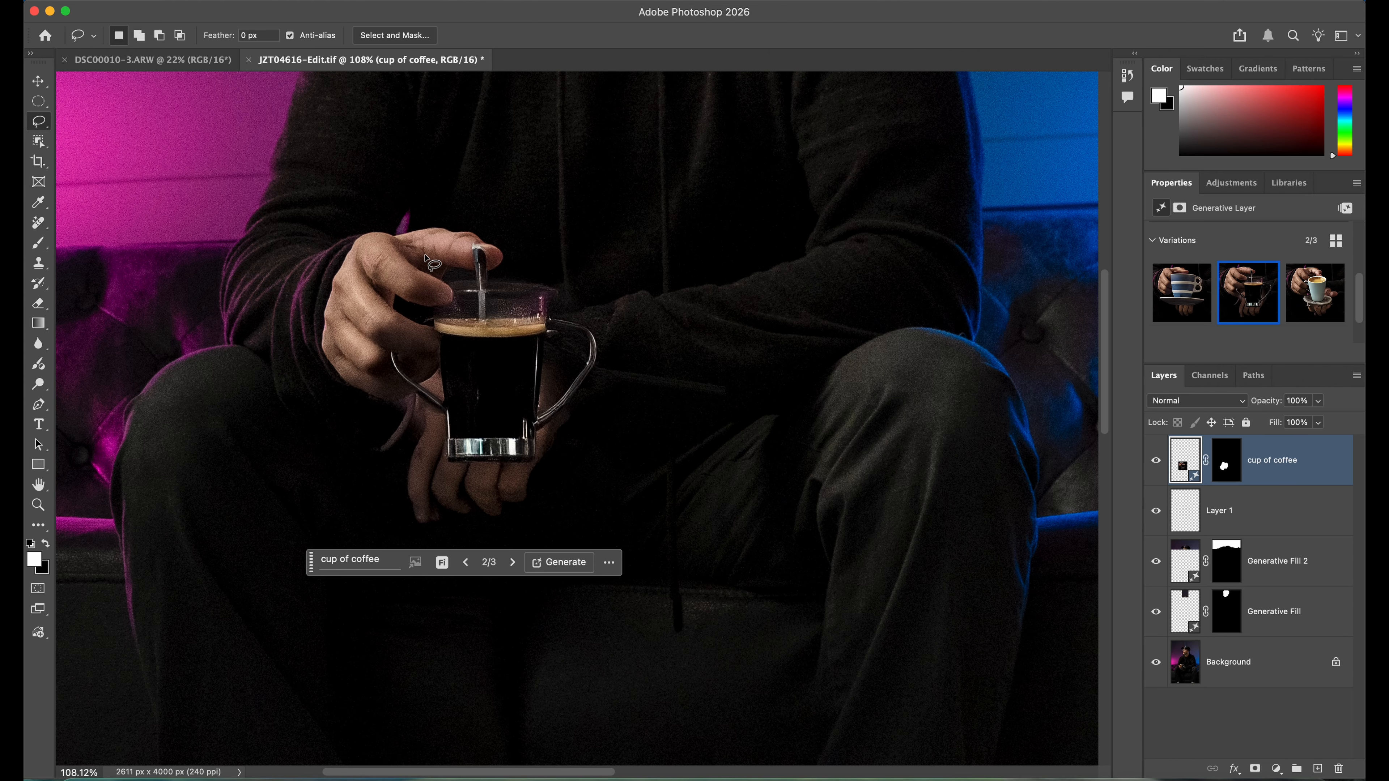
{"action": "scroll", "coordinate": [431, 261], "scroll_direction": "down", "scroll_amount": 5}
{"action": "scroll", "coordinate": [429, 262], "scroll_direction": "up", "scroll_amount": 4}
{"action": "scroll", "coordinate": [426, 255], "scroll_direction": "up", "scroll_amount": 1}
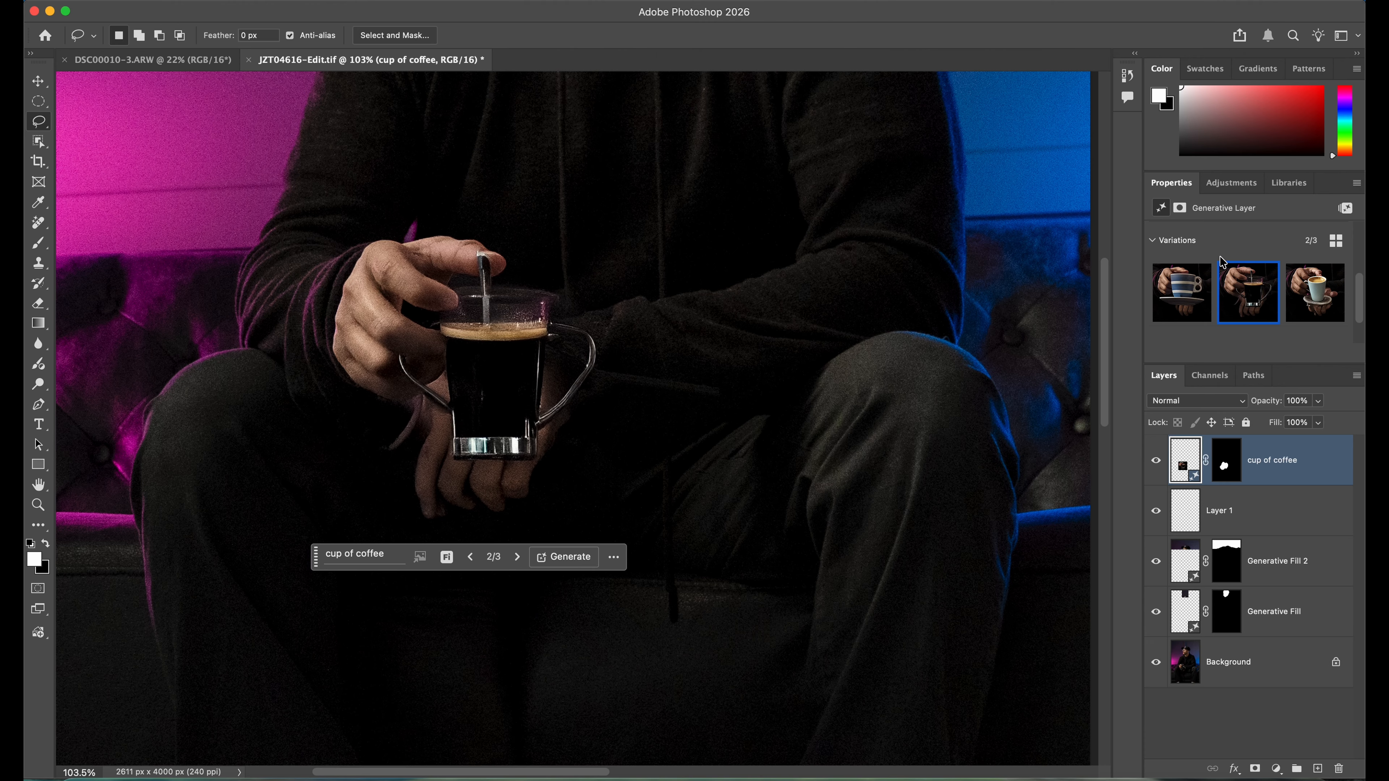
{"action": "mouse_move", "coordinate": [1313, 293]}
{"action": "scroll", "coordinate": [658, 290], "scroll_direction": "up", "scroll_amount": 5}
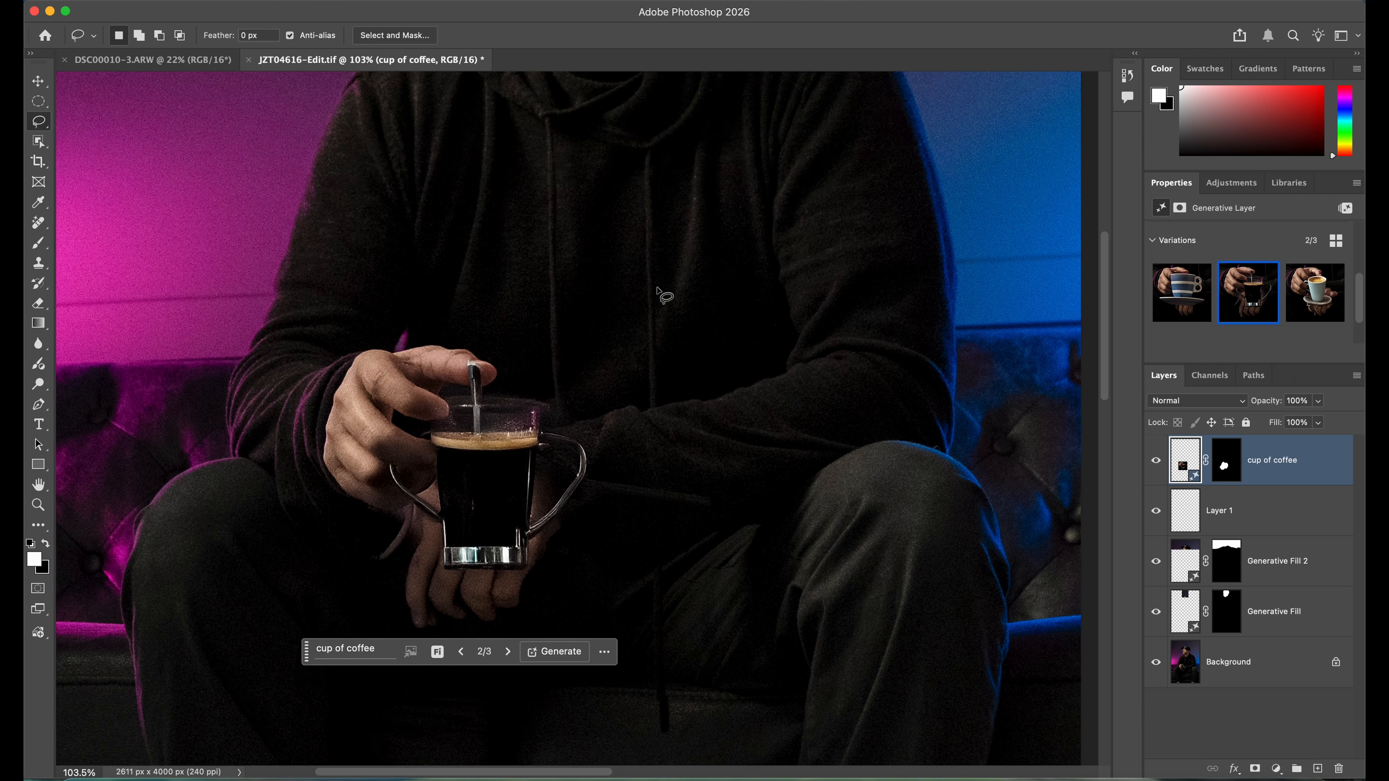
{"action": "key", "text": "super+minus"}
{"action": "key", "text": "super+minus"}
{"action": "key", "text": "super+minus"}
{"action": "scroll", "coordinate": [658, 290], "scroll_direction": "down", "scroll_amount": 3}
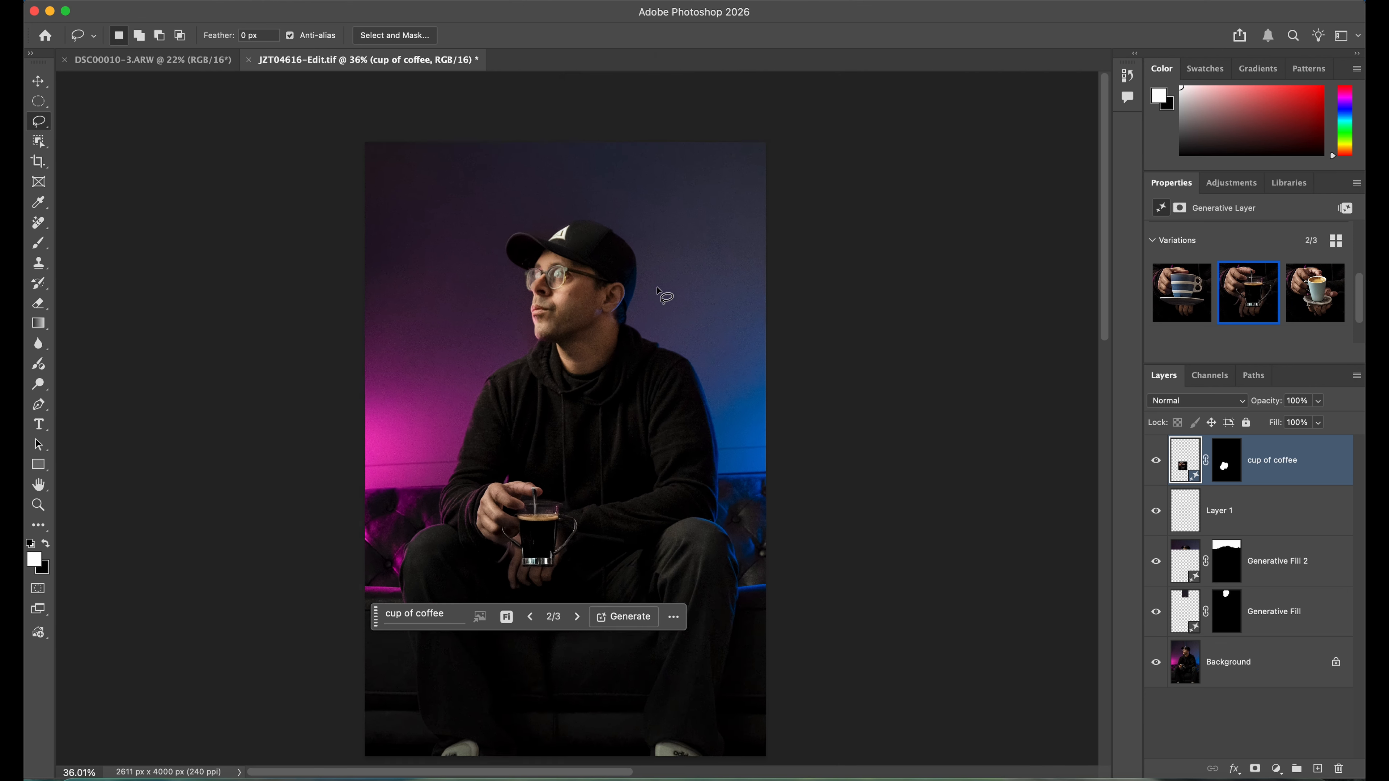
{"action": "scroll", "coordinate": [616, 306], "scroll_direction": "up", "scroll_amount": 2}
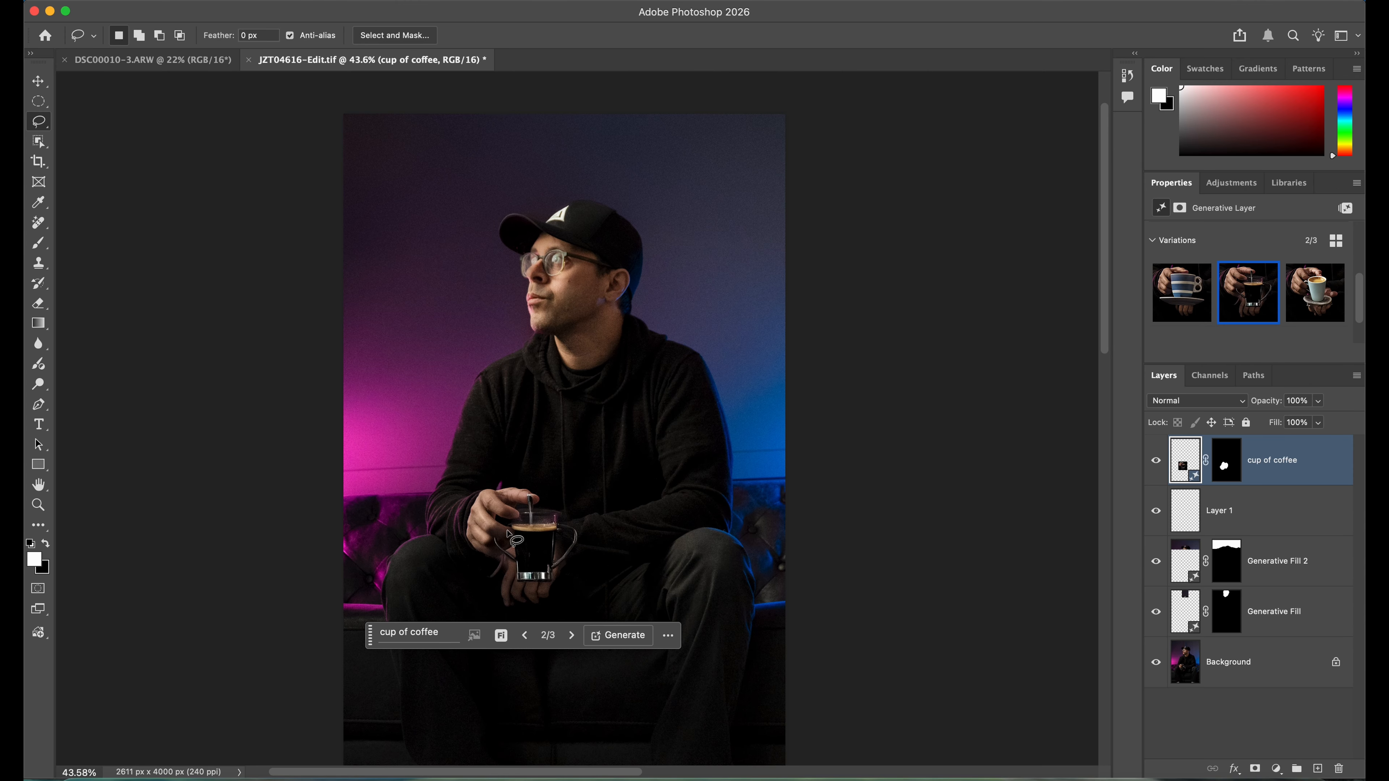
Delete the cup of coffee layer to restore the original camera, and check the whole portrait.
{"action": "key", "text": "Delete"}
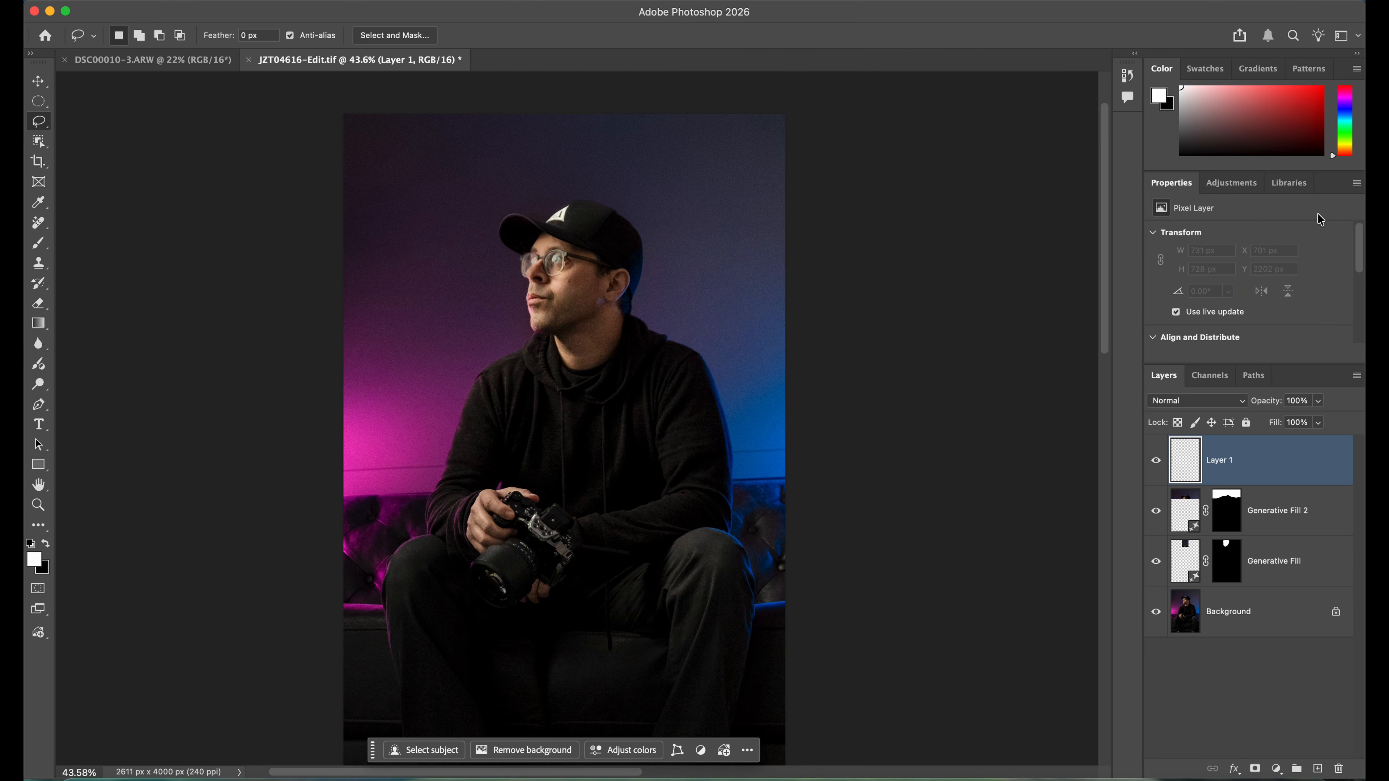
{"action": "scroll", "coordinate": [571, 378], "scroll_direction": "up", "scroll_amount": 3}
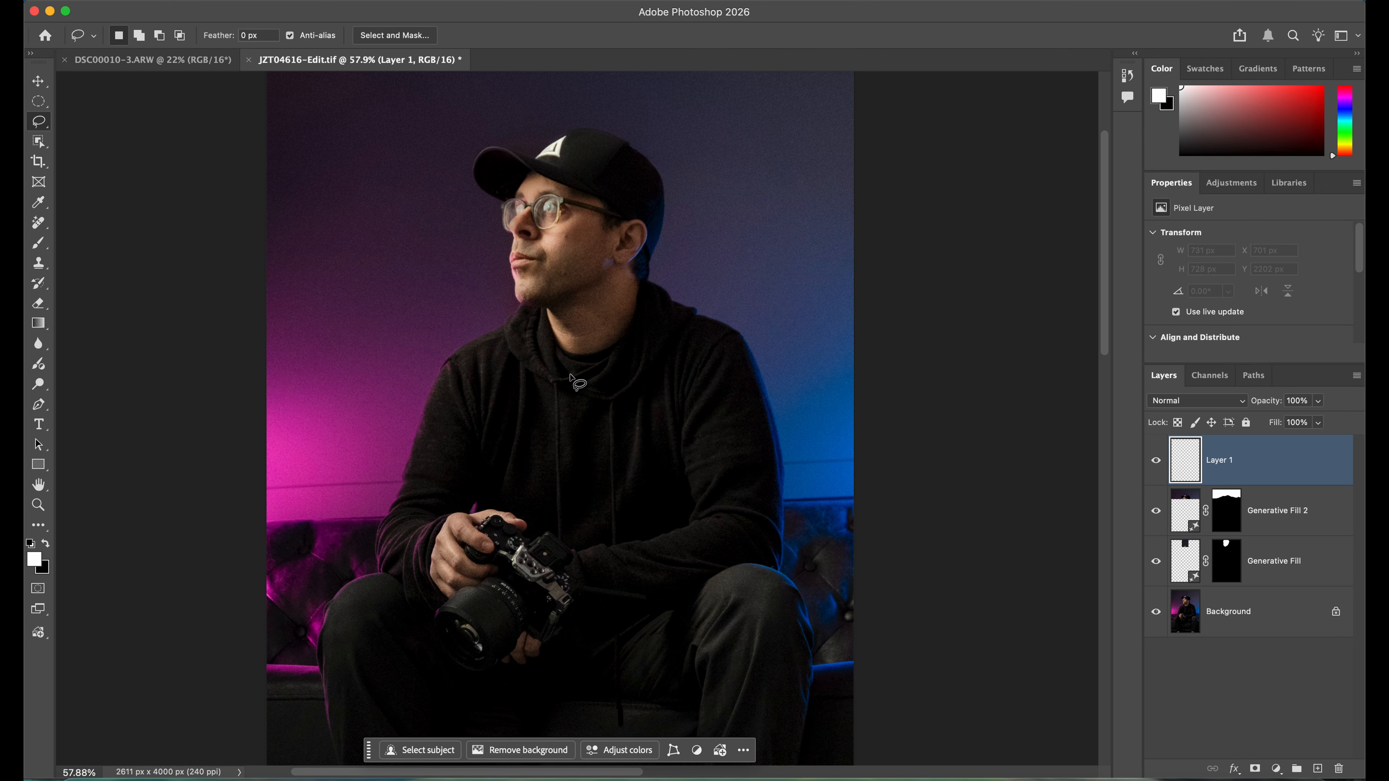
{"action": "scroll", "coordinate": [570, 378], "scroll_direction": "down", "scroll_amount": 4}
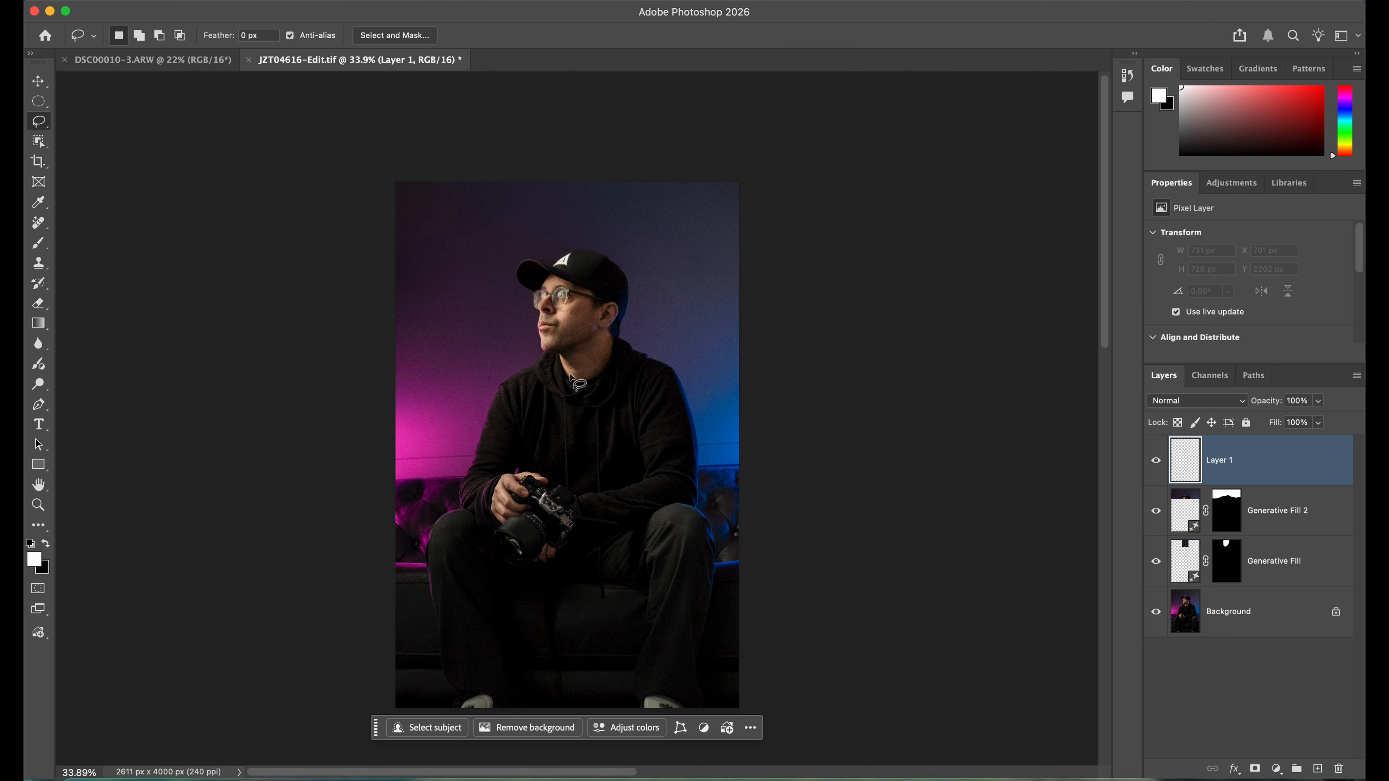